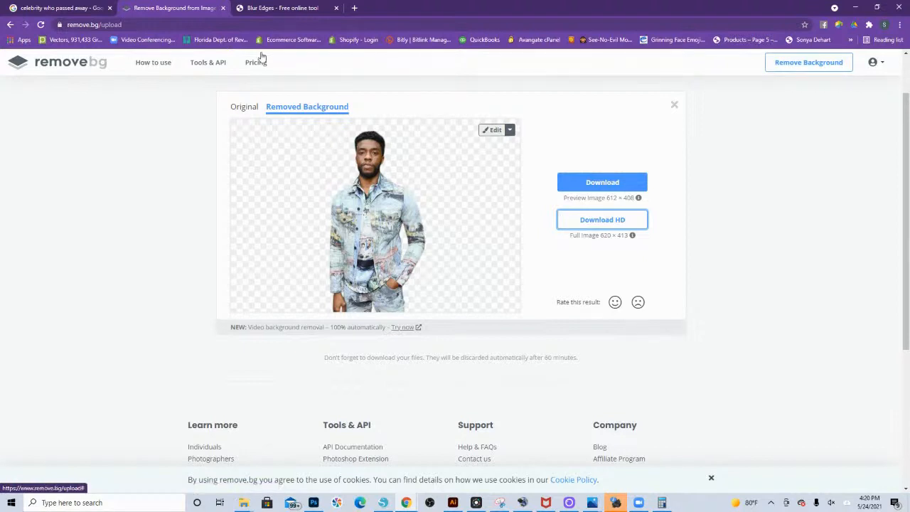
Step: Return to the remove.bg start page and upload the full-length photo of the woman in a red beret and red skirt
click(64, 64)
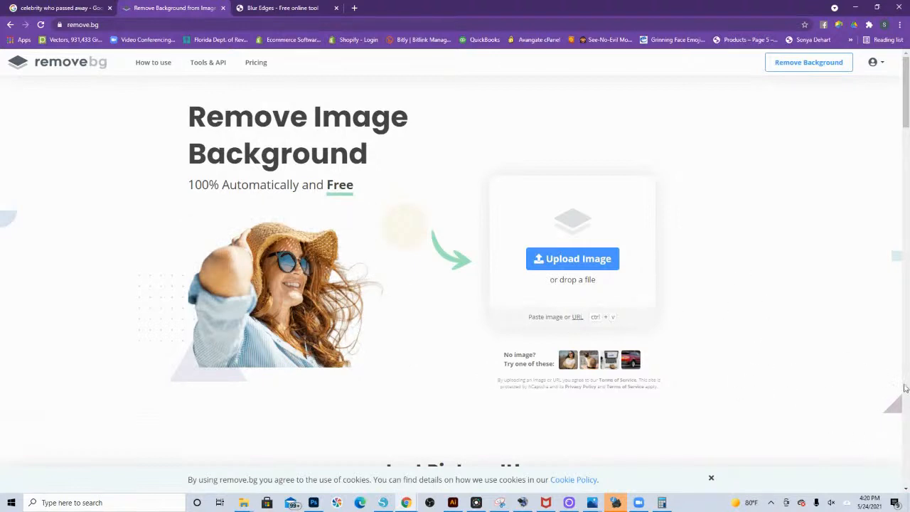
click(576, 258)
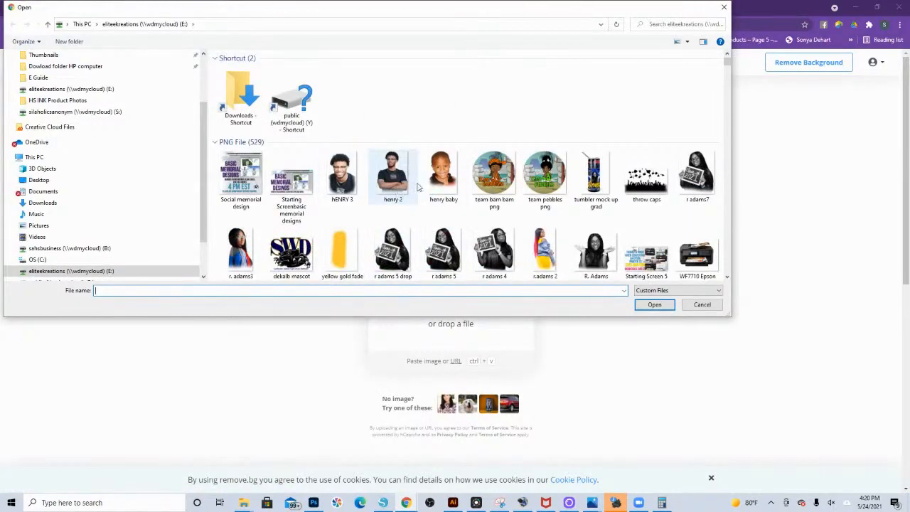
scroll(455, 206, down, 5)
scroll(474, 218, down, 10)
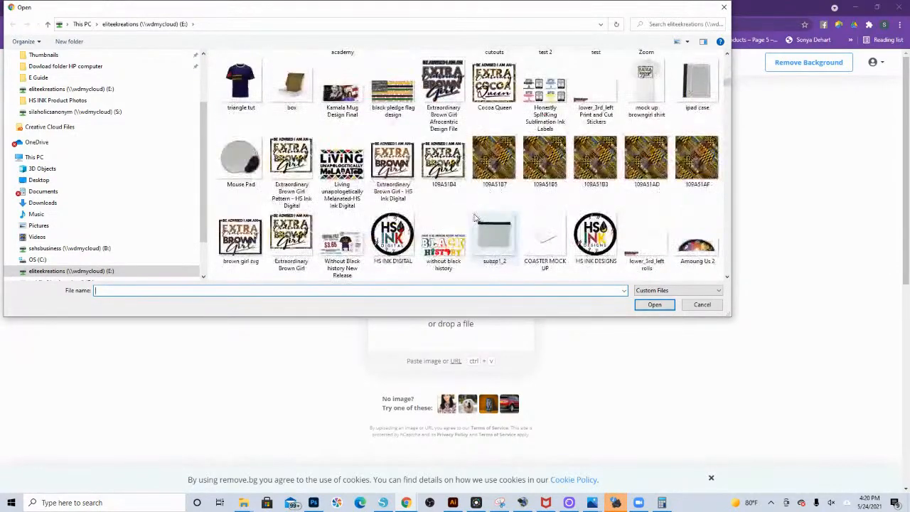
scroll(474, 218, down, 10)
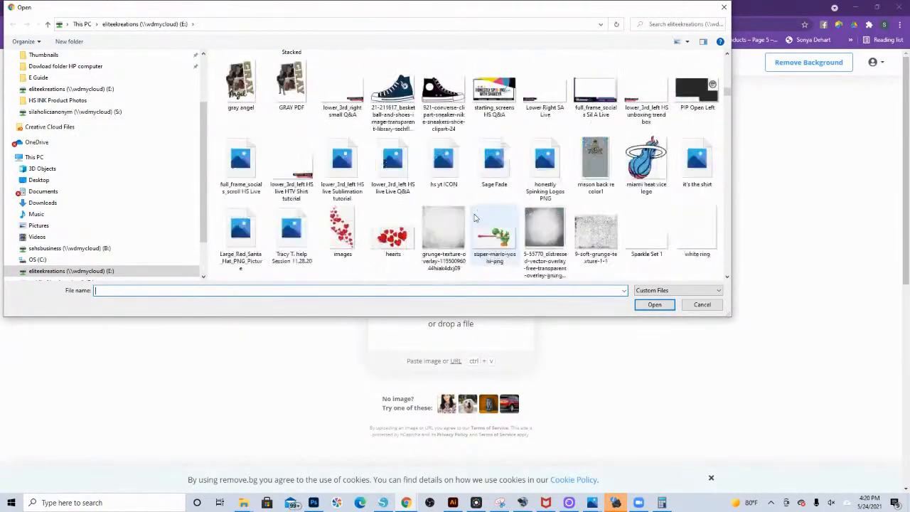
scroll(475, 218, down, 10)
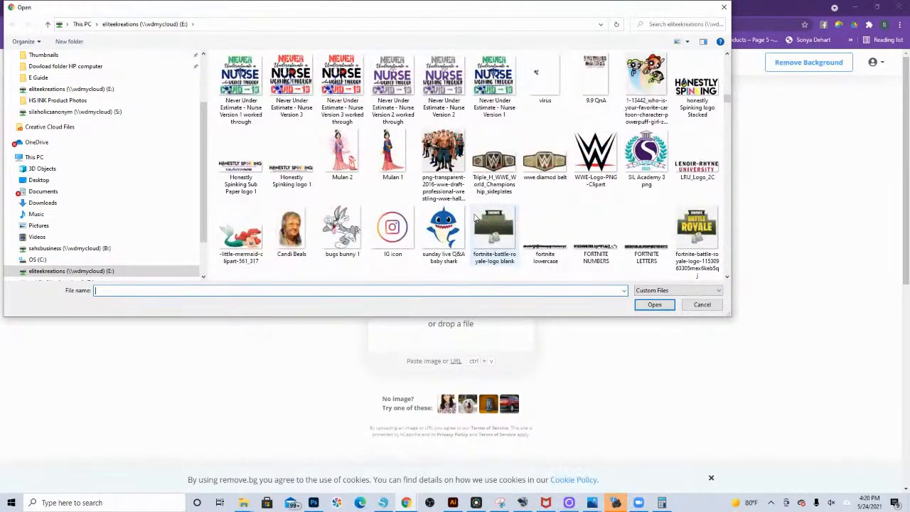
scroll(548, 223, down, 2)
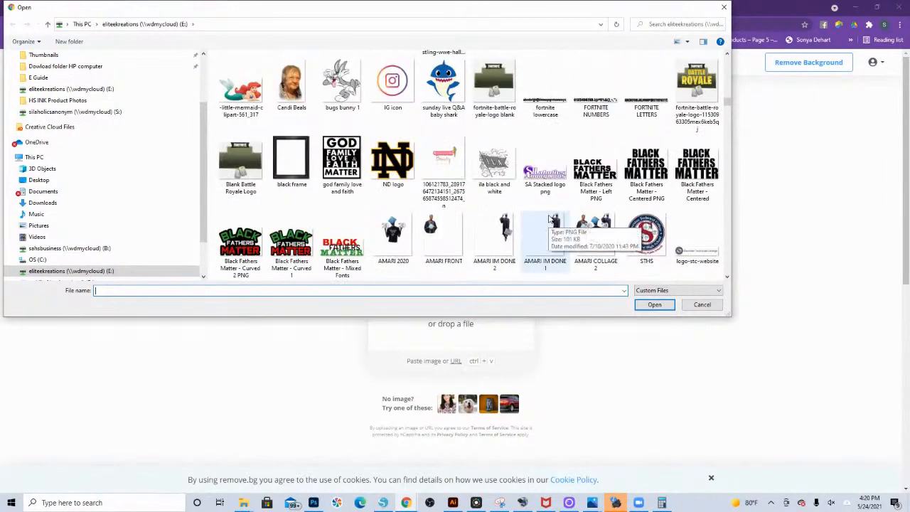
scroll(548, 219, down, 15)
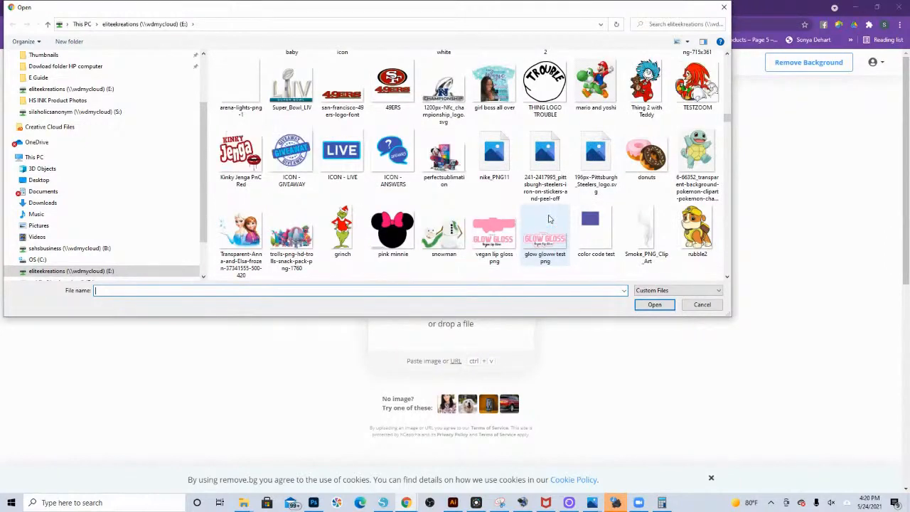
scroll(548, 218, down, 20)
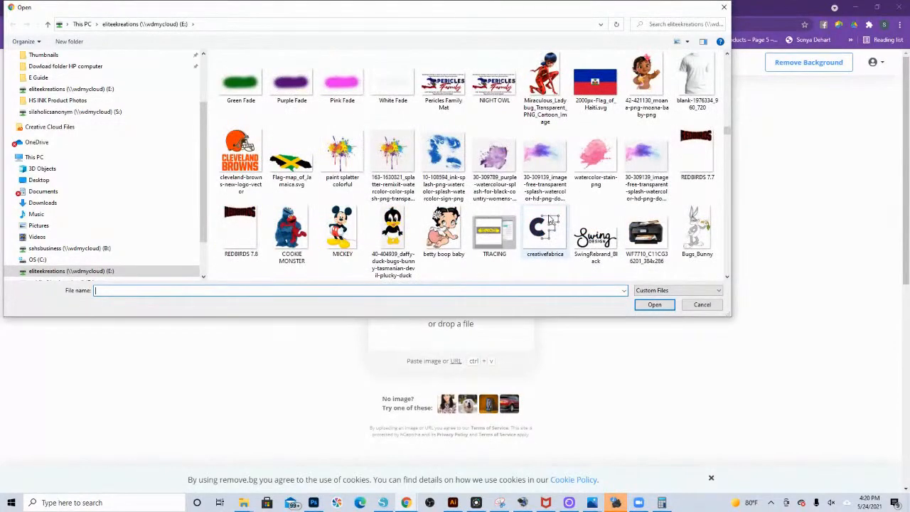
scroll(548, 219, down, 2)
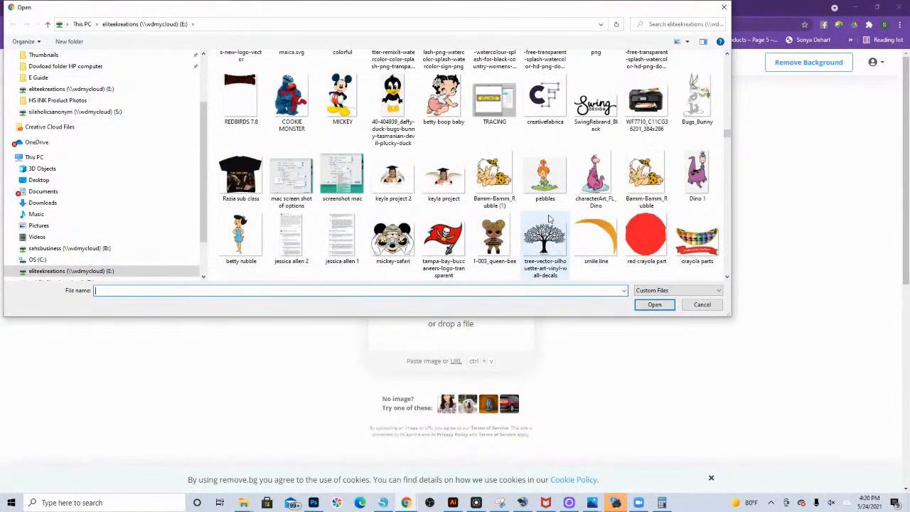
scroll(543, 222, down, 2)
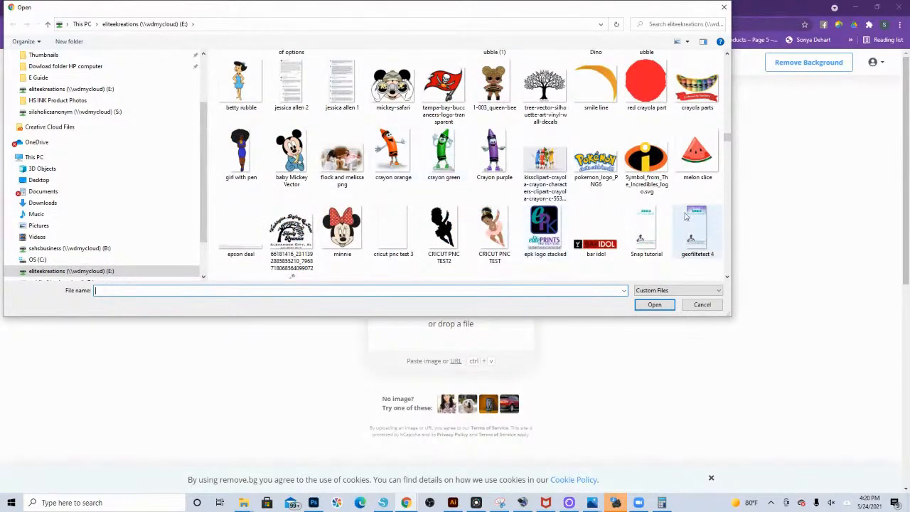
scroll(494, 228, down, 2)
scroll(491, 228, down, 2)
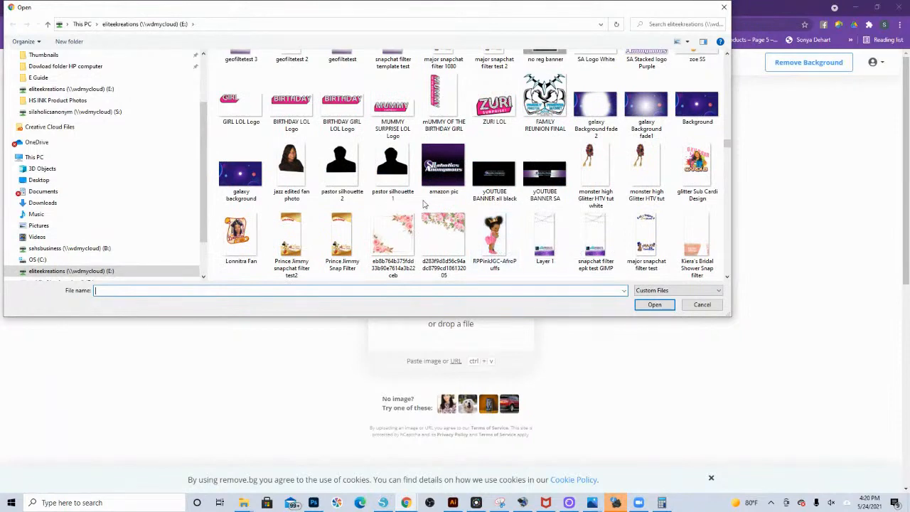
scroll(424, 204, down, 2)
scroll(455, 206, down, 5)
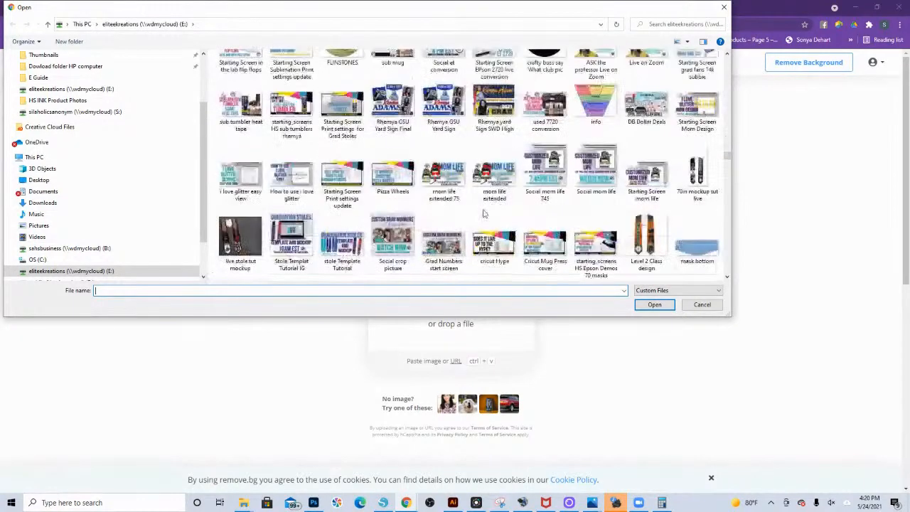
scroll(483, 212, down, 3)
scroll(483, 213, up, 3)
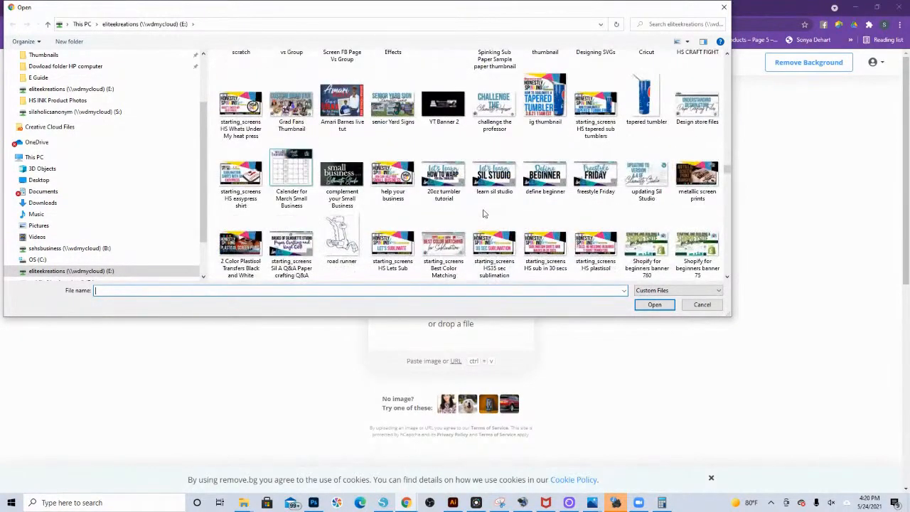
scroll(484, 213, down, 8)
scroll(484, 213, up, 4)
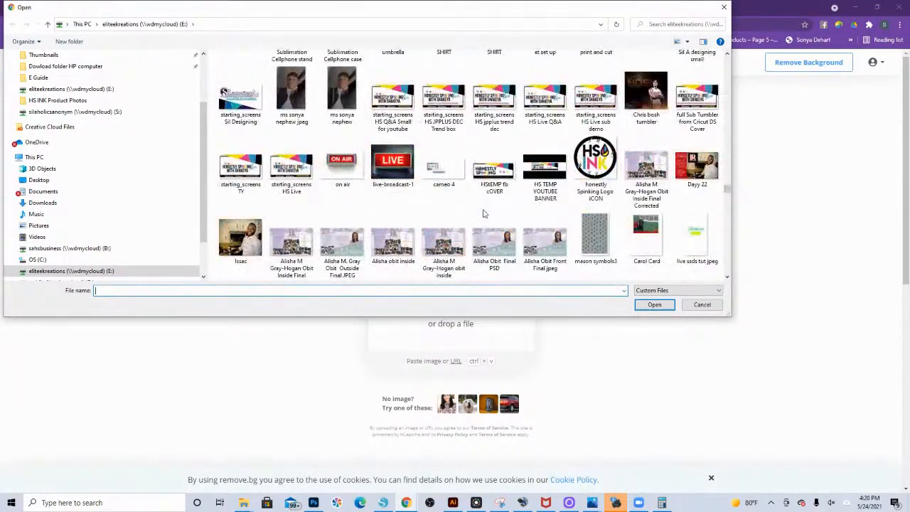
scroll(484, 213, down, 6)
scroll(483, 212, down, 8)
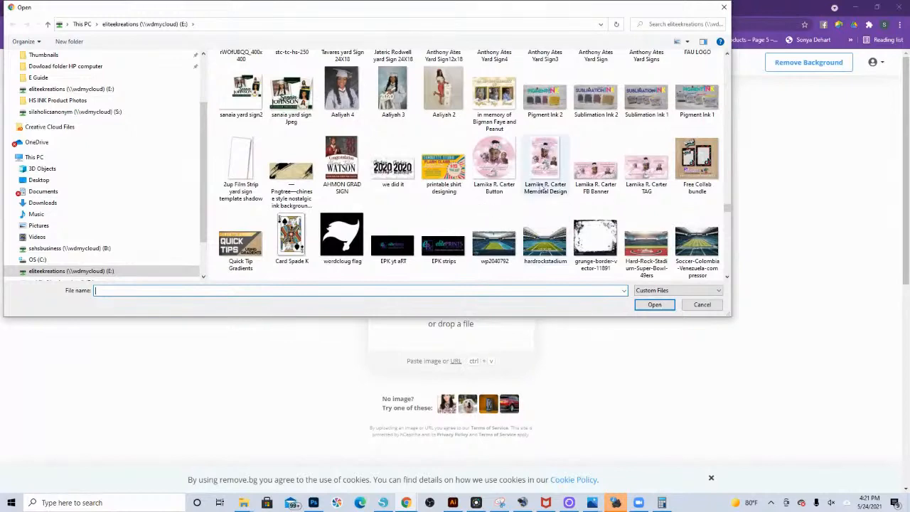
double_click(441, 91)
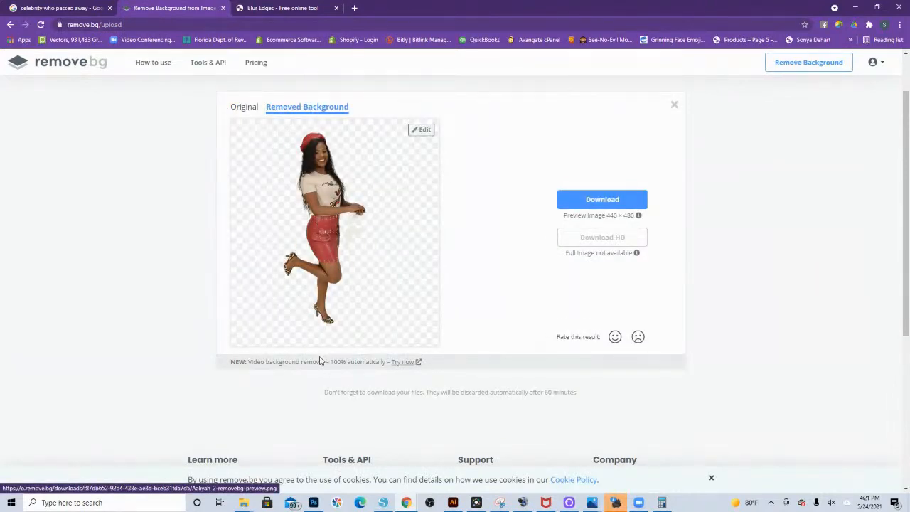
Step: Open the cut-out for editing and place the purple dusk bridge photo behind the woman
click(419, 130)
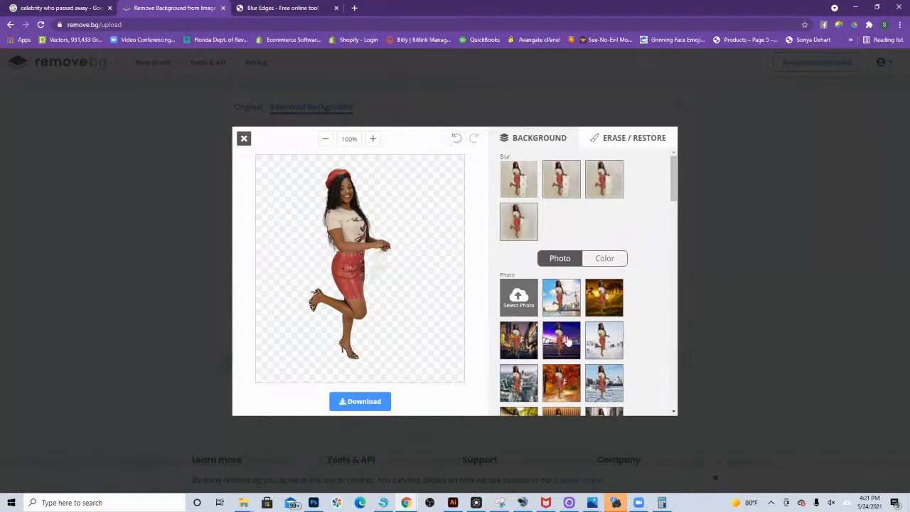
click(567, 342)
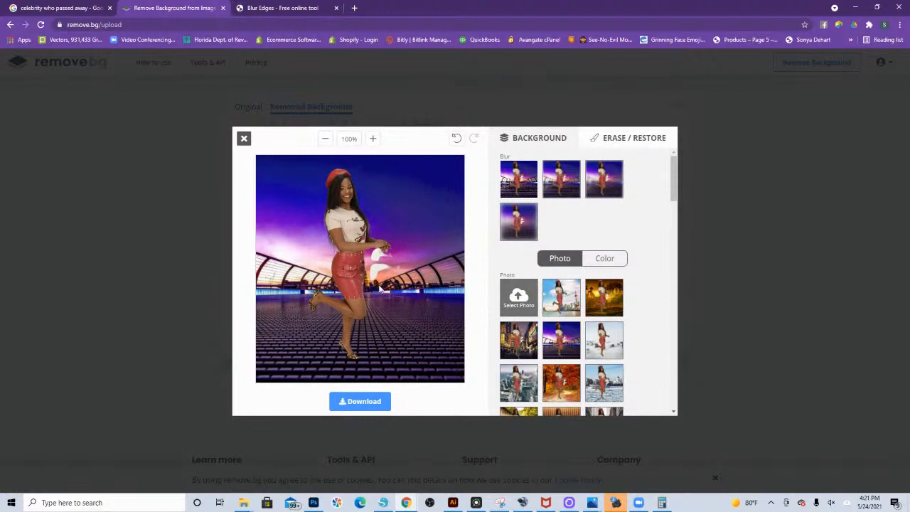
Step: Erase the white background remnant between the woman's hands and skirt, and reduce the brush size for detail work at 180% zoom
click(618, 145)
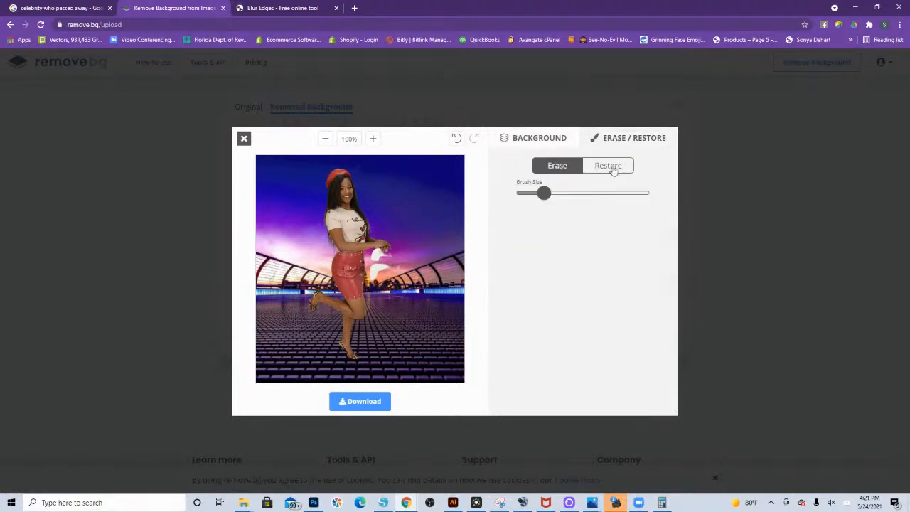
mouse_move(394, 282)
mouse_down()
mouse_move(376, 270)
mouse_move(377, 284)
mouse_move(376, 259)
mouse_move(393, 260)
mouse_up()
click(372, 139)
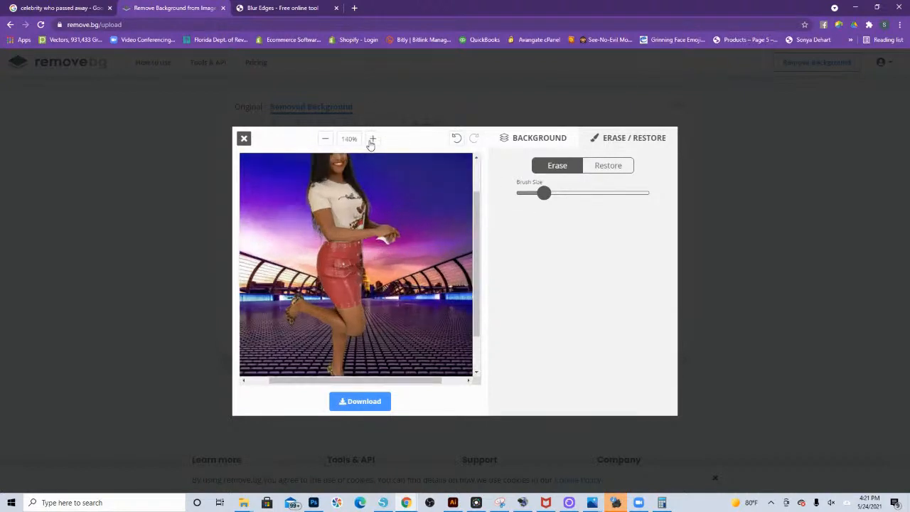
click(372, 138)
drag(543, 193, 522, 192)
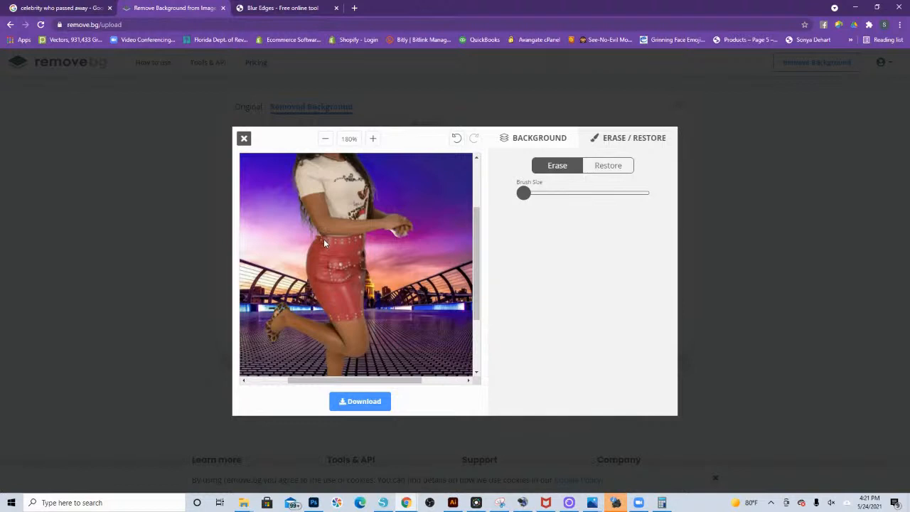
Step: Undo a test Restore stroke beside the raised shoe, and brush over the standing foot's shoe with Restore
click(610, 171)
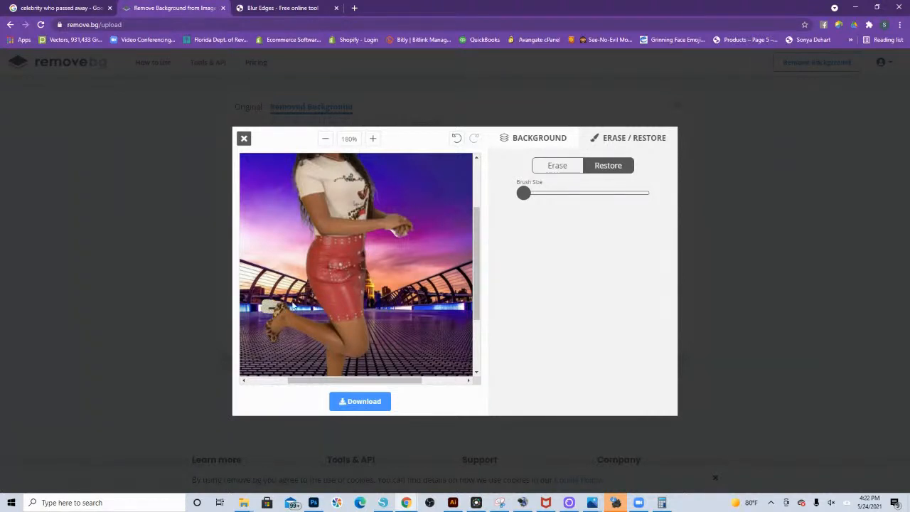
click(456, 141)
scroll(342, 331, down, 3)
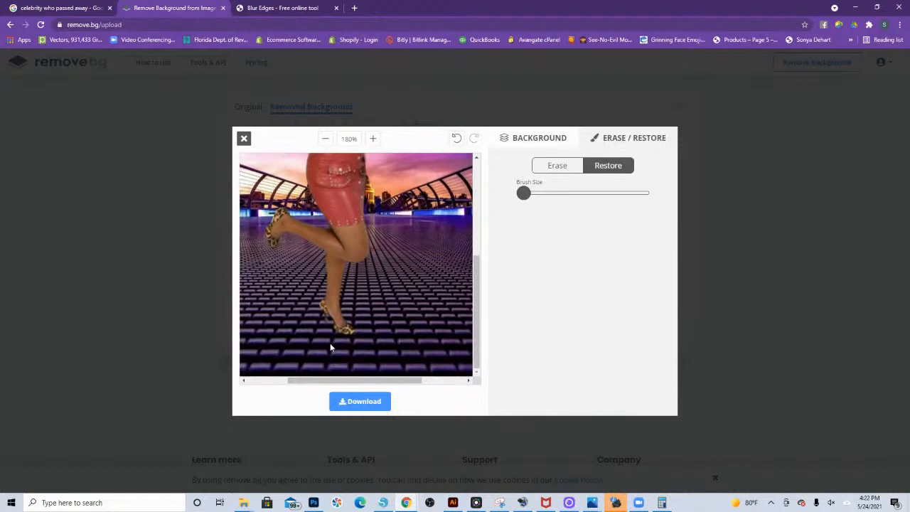
drag(324, 307, 337, 323)
scroll(298, 263, up, 4)
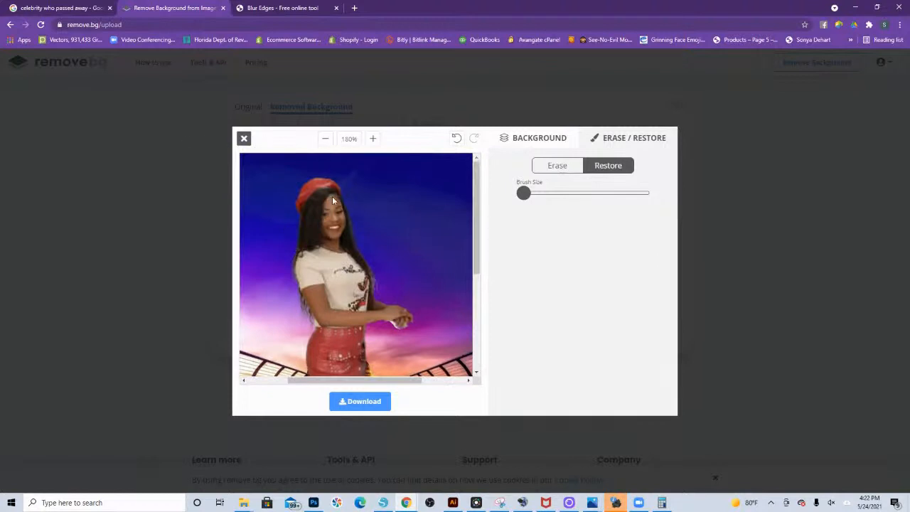
Step: Try the pale cloudy skyline, plain blue sky and blue sky with clouds photos as the background
click(525, 138)
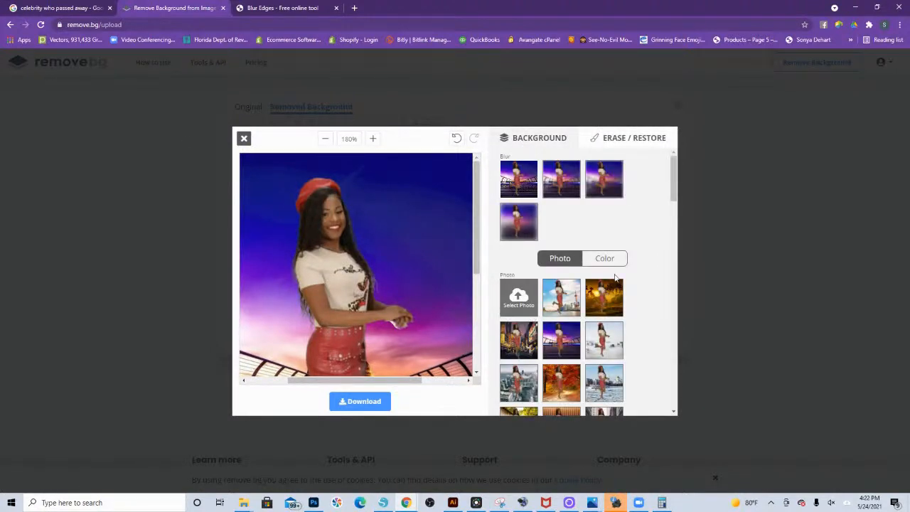
click(567, 311)
scroll(569, 305, down, 10)
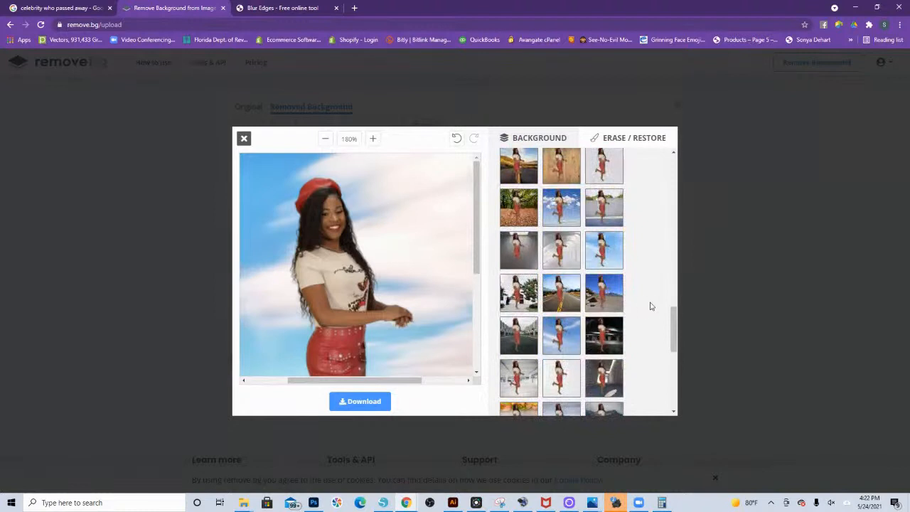
drag(673, 331, 673, 387)
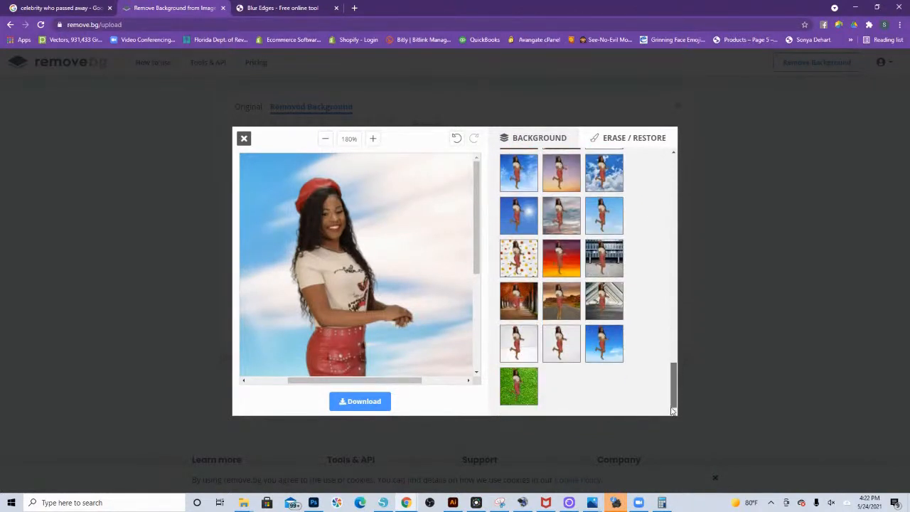
click(601, 347)
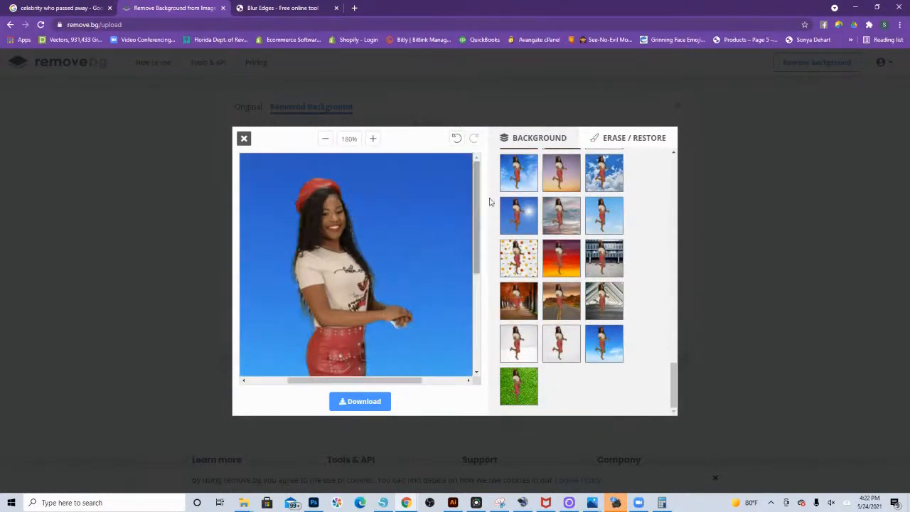
click(516, 180)
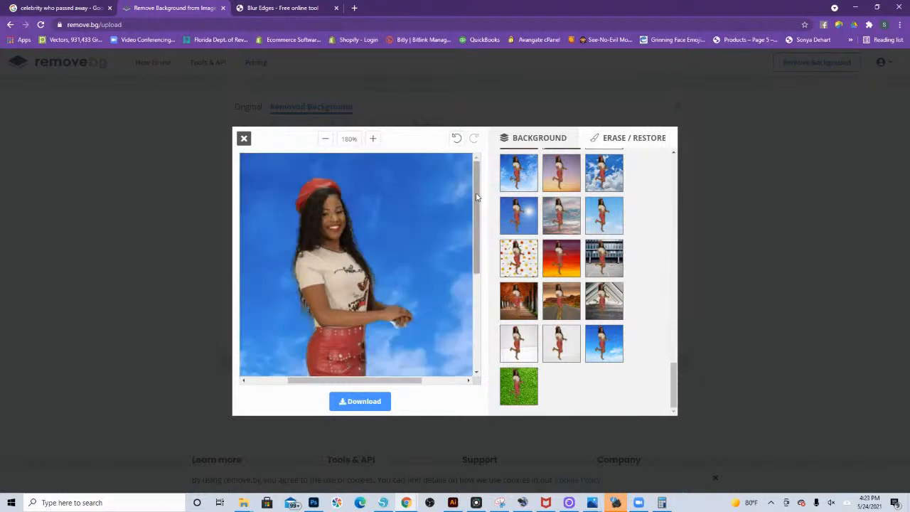
mouse_move(473, 241)
mouse_down()
mouse_move(472, 341)
mouse_move(471, 228)
mouse_up()
scroll(577, 309, up, 1)
scroll(577, 309, up, 10)
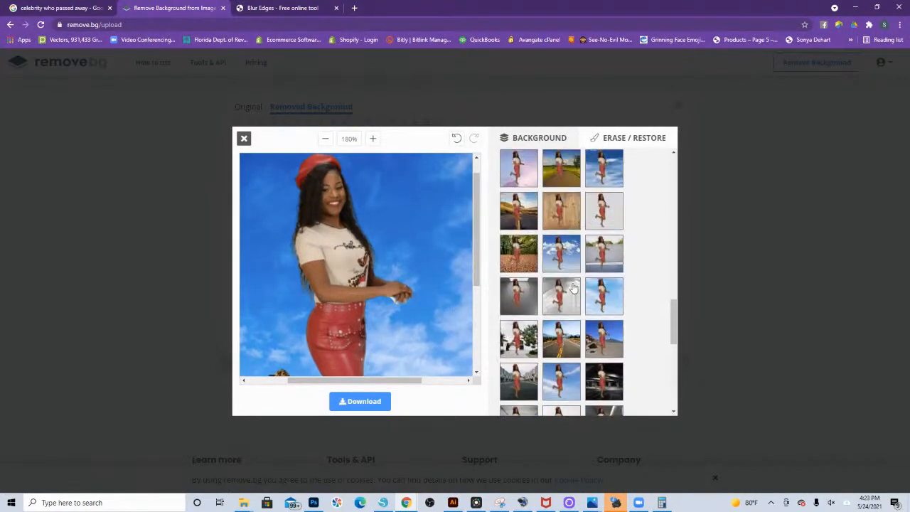
scroll(577, 277, up, 4)
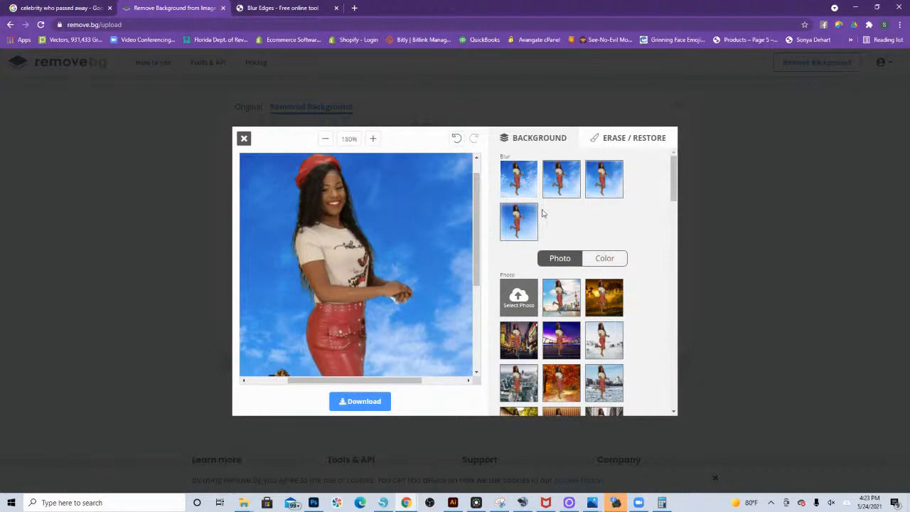
Step: Open and cancel the custom background photo chooser, and set the background colour option to transparent
click(528, 306)
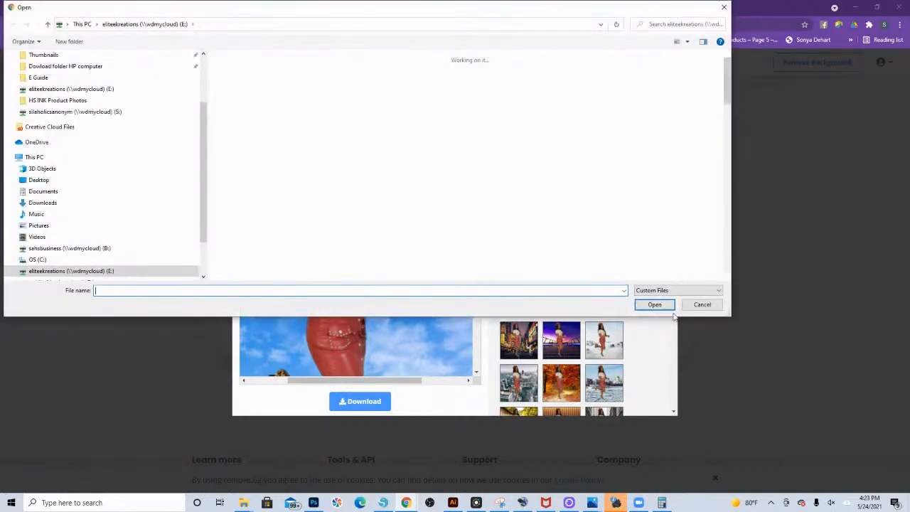
click(698, 305)
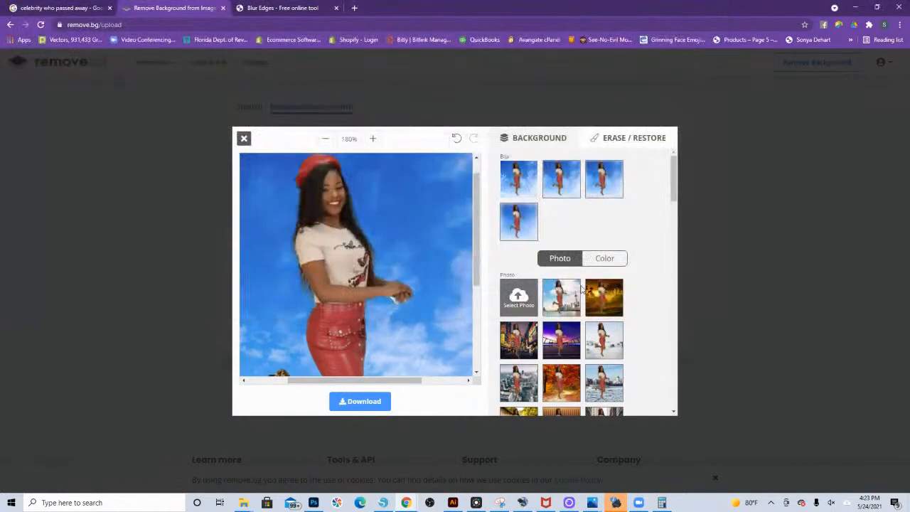
click(592, 260)
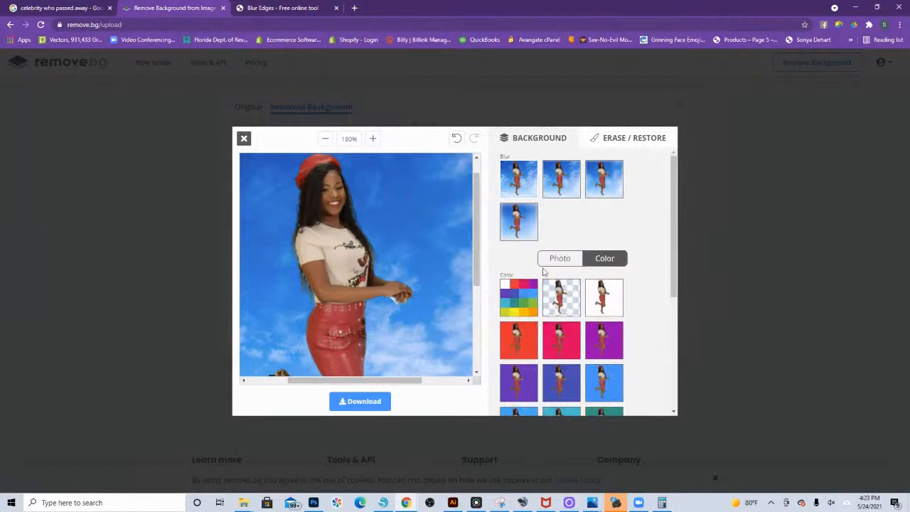
click(561, 306)
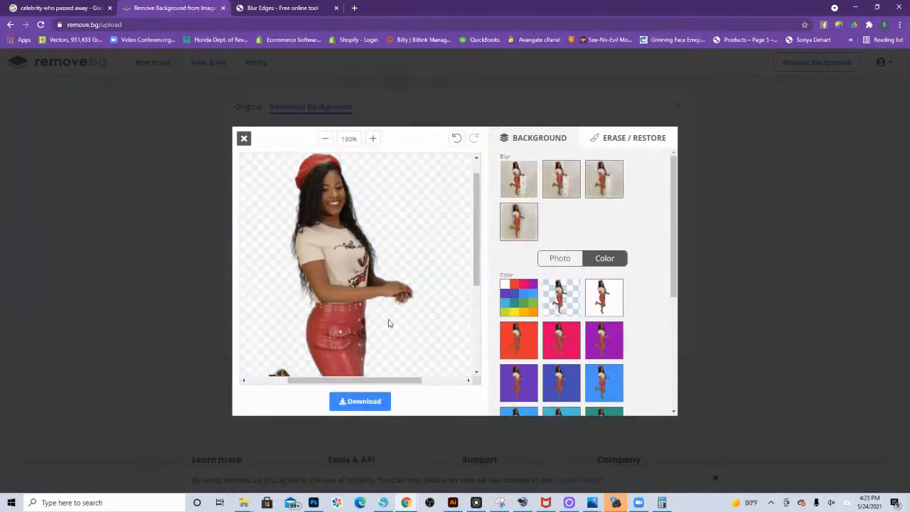
Step: Download the woman's cut-out image with its transparent background
scroll(404, 302, down, 3)
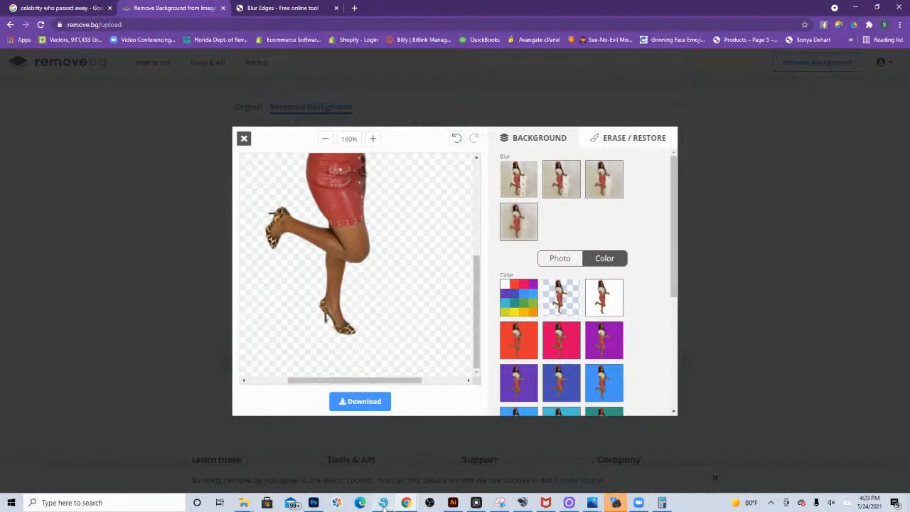
mouse_move(383, 503)
click(355, 401)
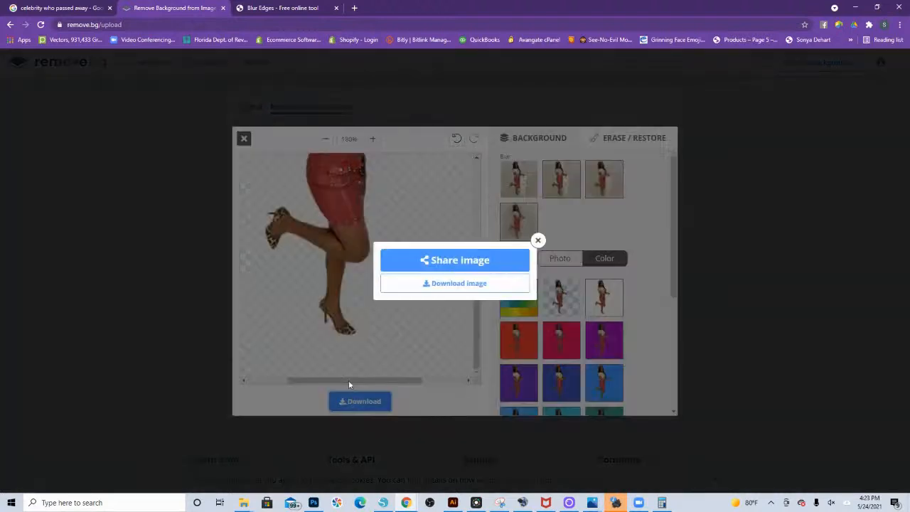
click(458, 284)
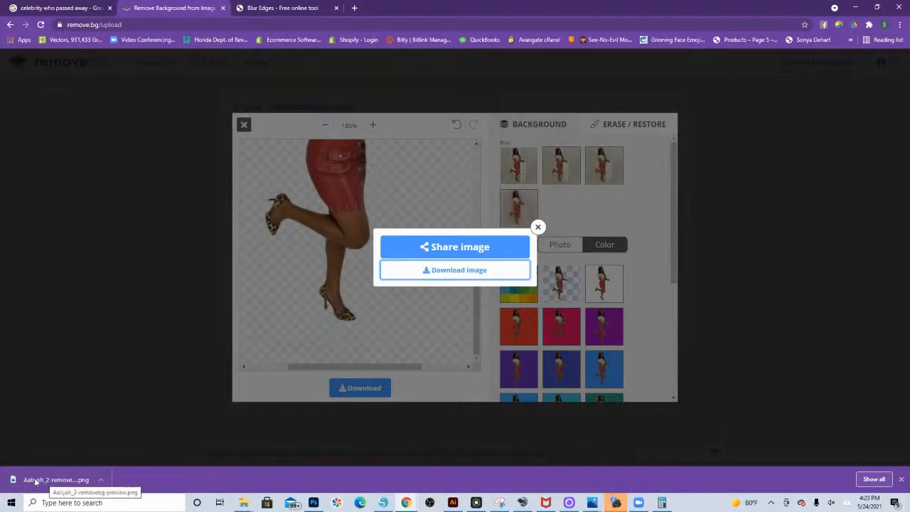
Step: Try placing the downloaded cut-out in the Memorial Design Elements document in Silhouette Studio, enlarge it, and delete it
drag(31, 481, 248, 392)
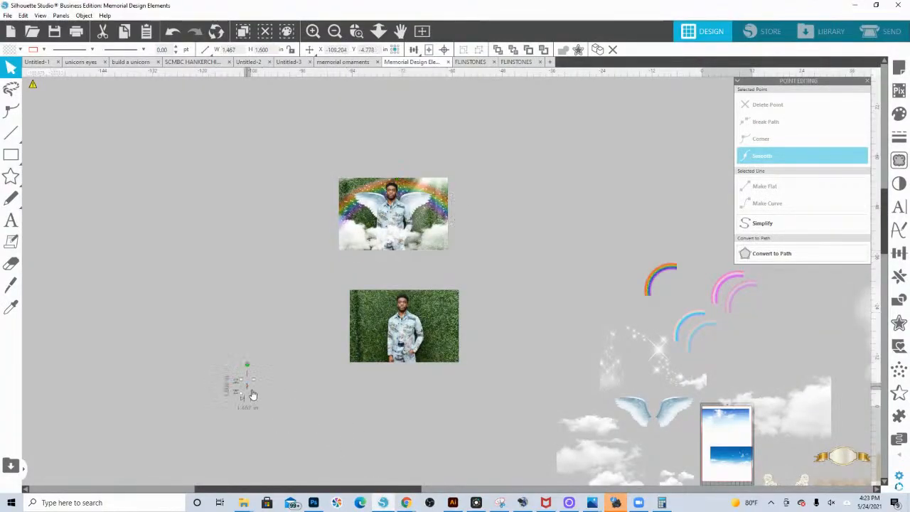
drag(254, 393, 360, 486)
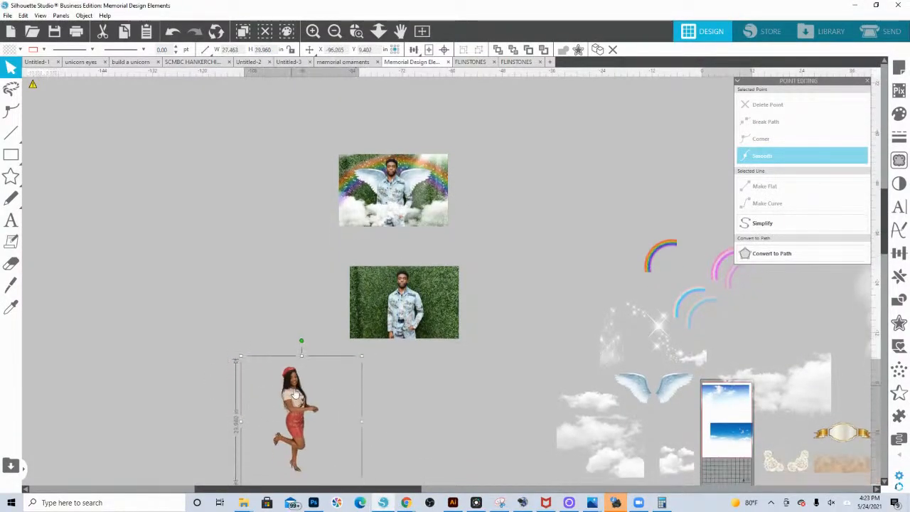
drag(299, 396, 255, 363)
key(Delete)
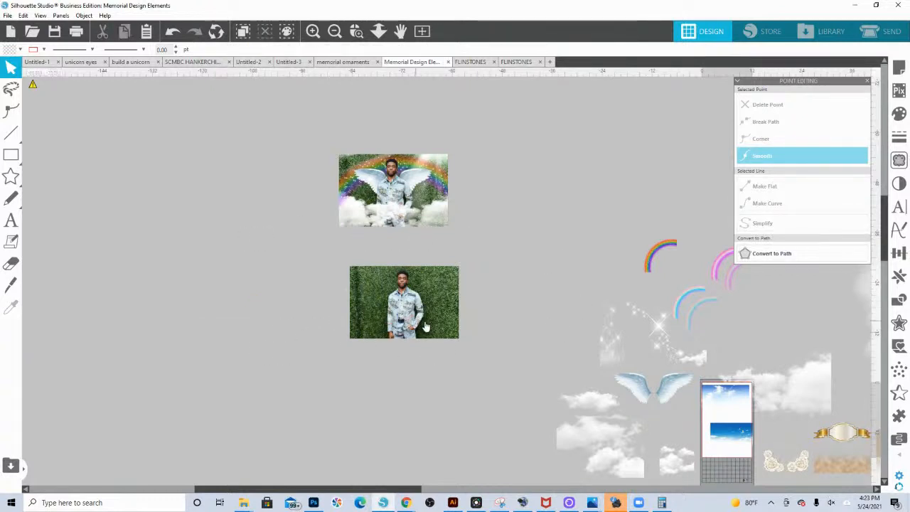
Step: Merge the man's cut-out im-226589-removebg from the Downloads folder into the document
click(7, 16)
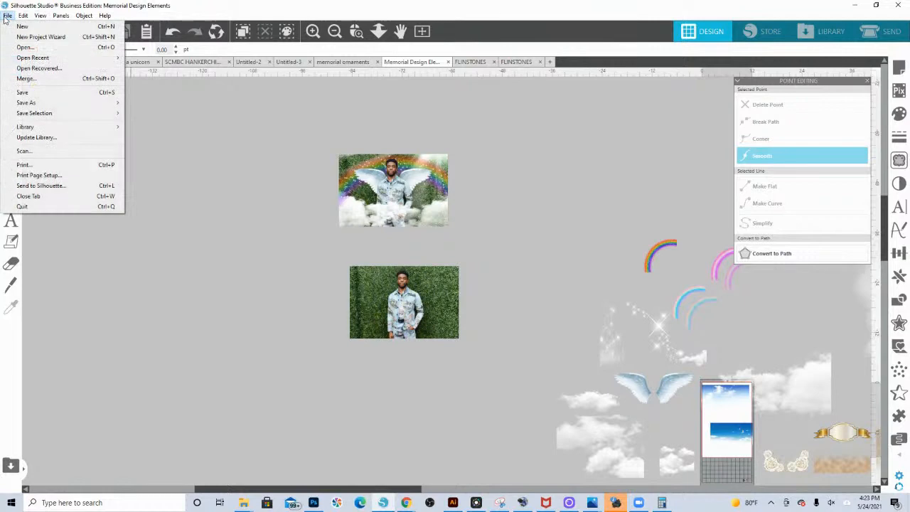
click(25, 79)
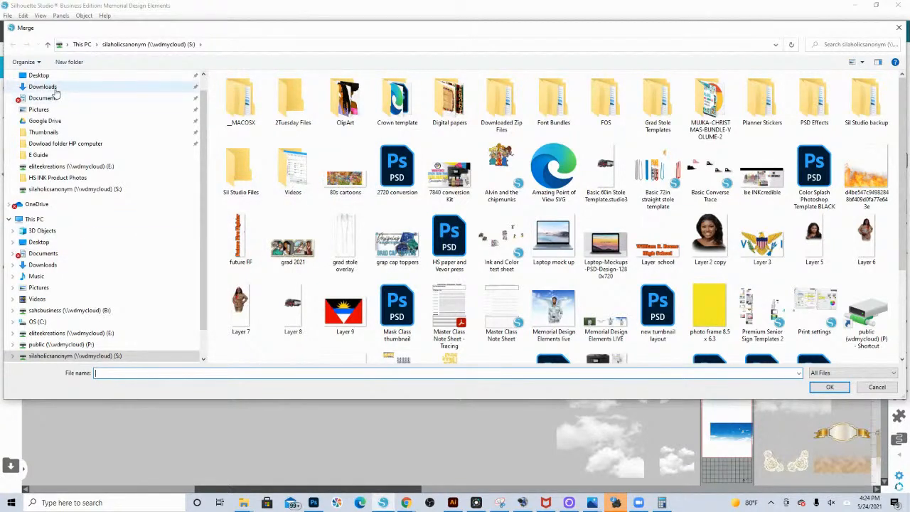
click(42, 87)
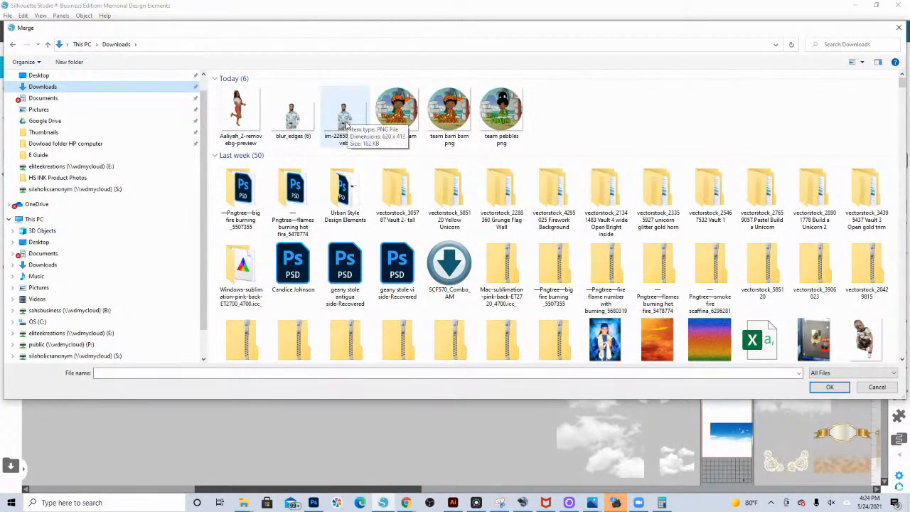
double_click(346, 124)
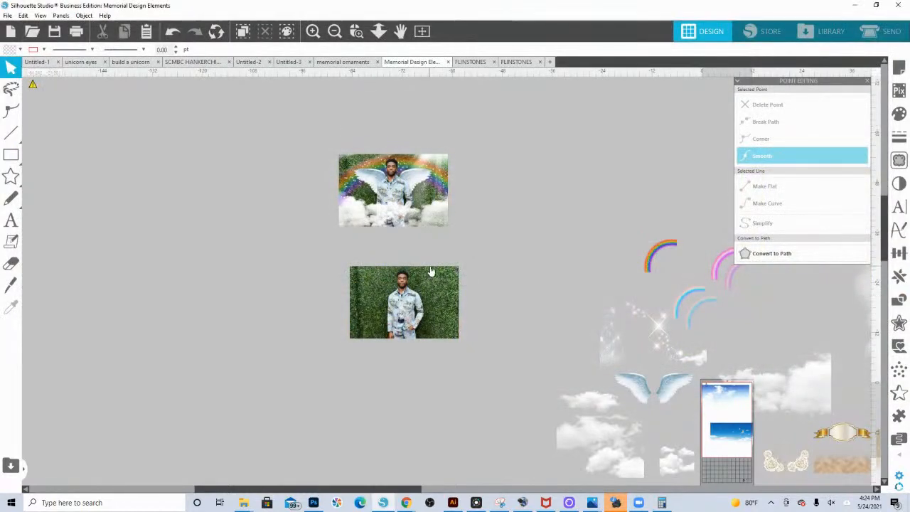
Step: Move the merged man's cut-out beside the hedge photo and enlarge it to about 34 by 22.6 in
click(707, 390)
drag(707, 389, 770, 391)
click(710, 386)
drag(715, 343, 641, 321)
drag(567, 300, 258, 312)
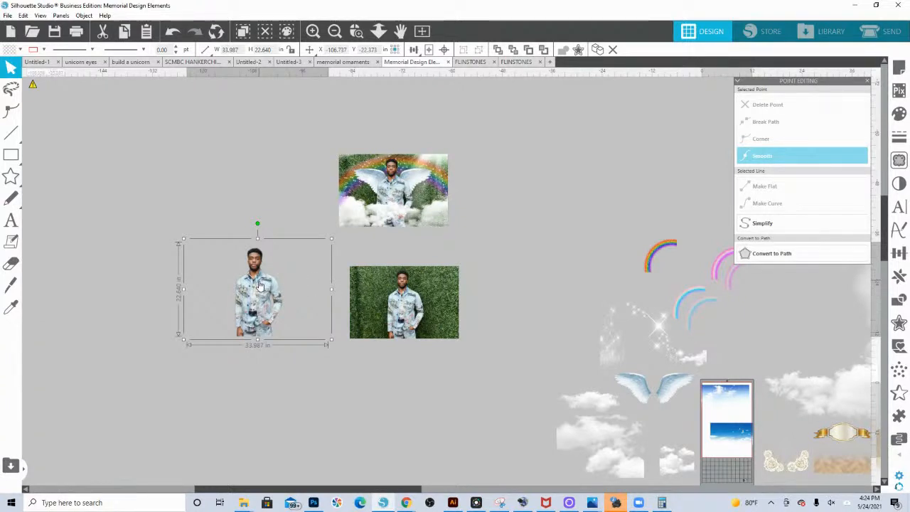
drag(256, 319, 295, 326)
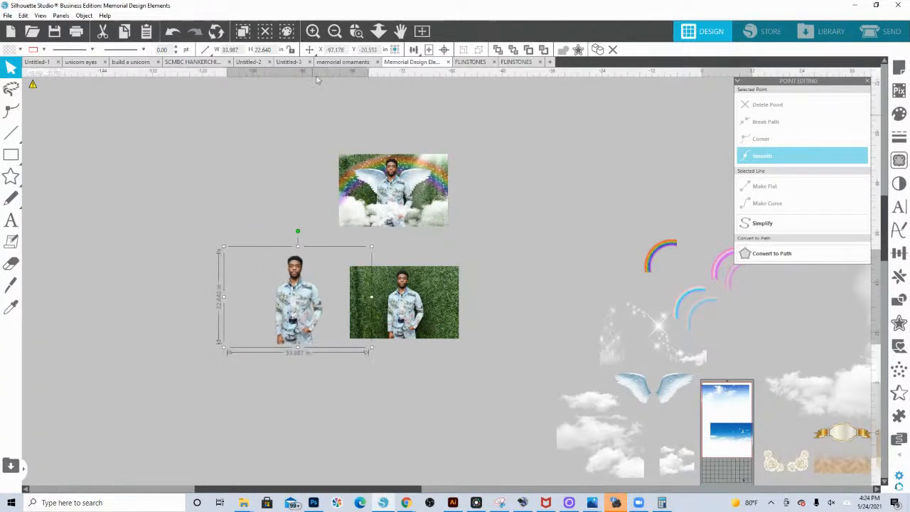
Step: Examine the lower edge of the man's cut-out up close, and switch to the Blur Edges page in Chrome
click(356, 31)
drag(250, 254, 341, 345)
scroll(449, 363, down, 5)
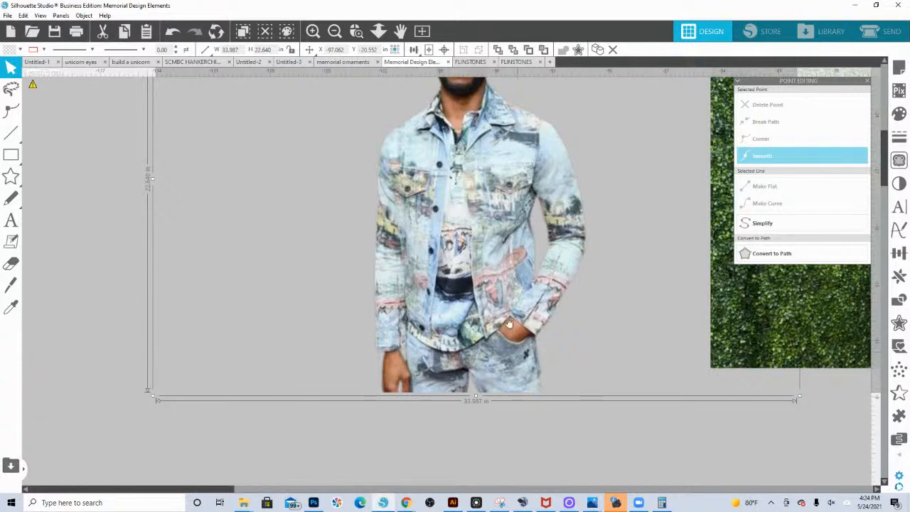
scroll(508, 323, up, 2)
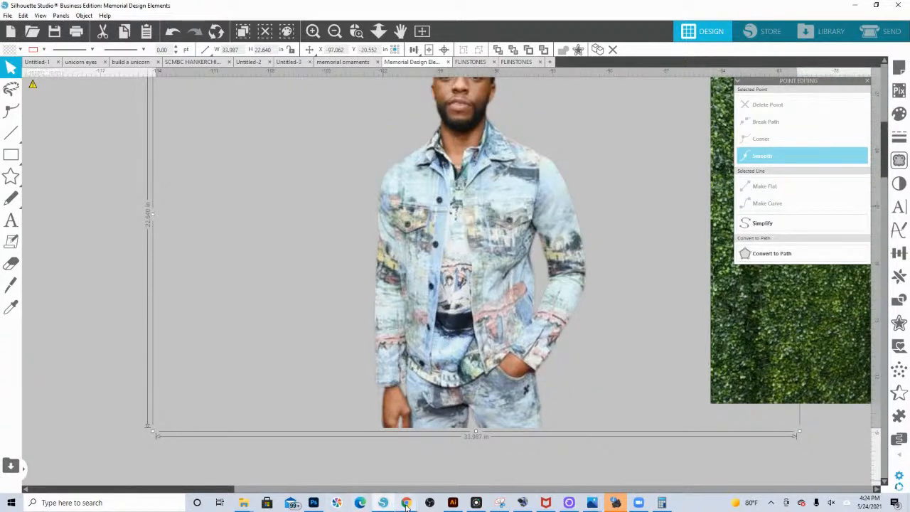
mouse_move(406, 504)
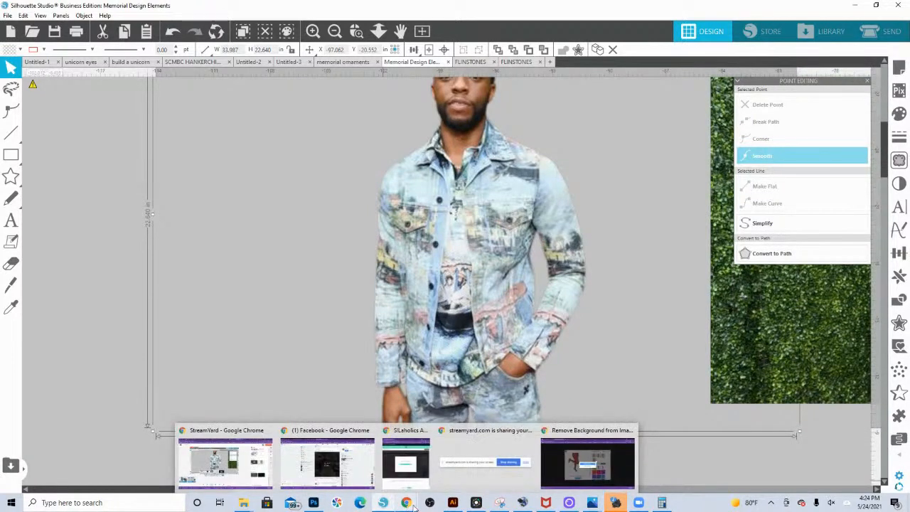
click(587, 462)
click(294, 8)
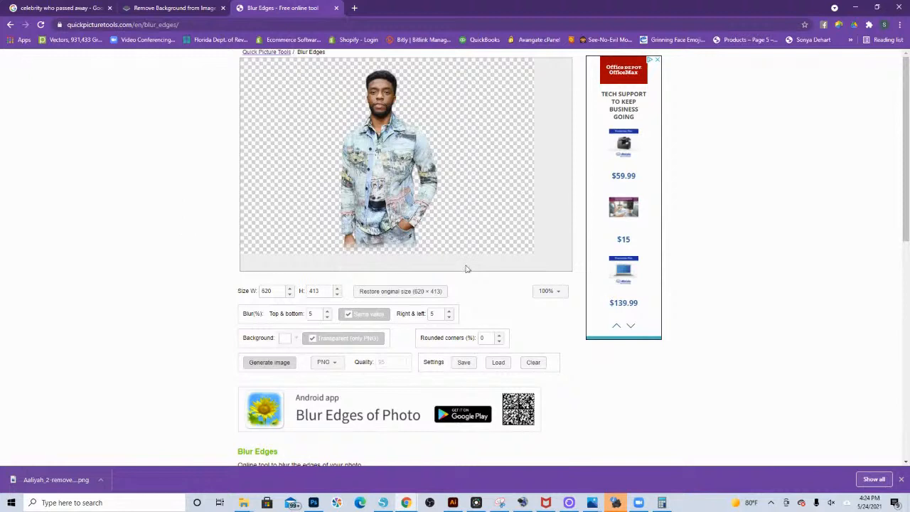
Step: Restore the loaded photo's original size and set its linked edge blur to 0%
click(393, 293)
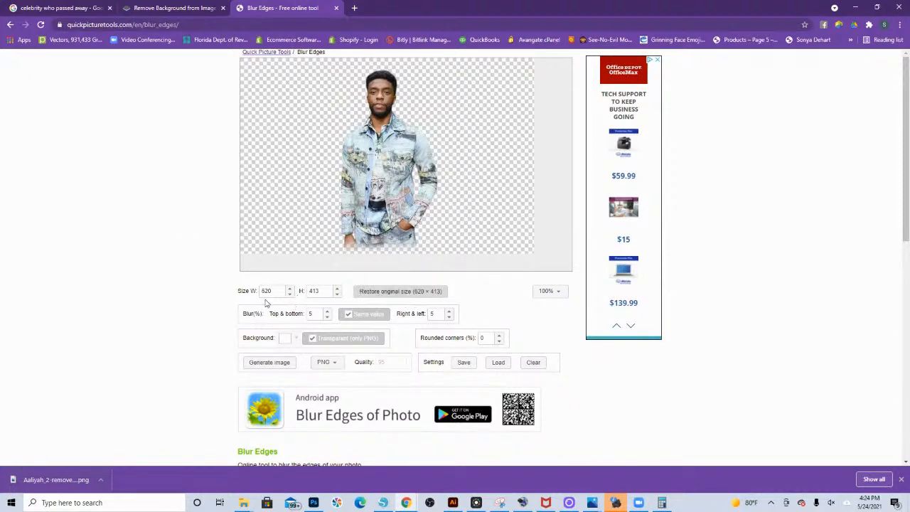
click(327, 318)
click(327, 317)
click(327, 317)
click(327, 318)
click(327, 318)
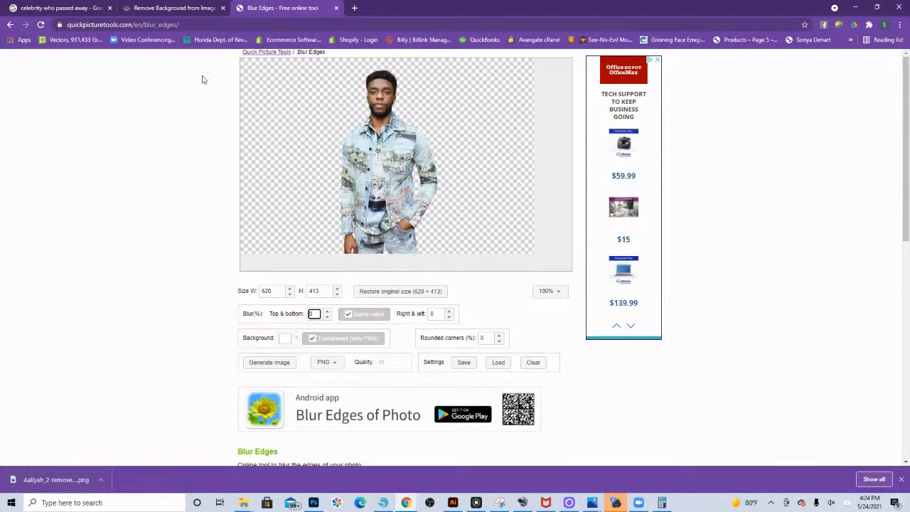
Step: Reopen the Blur Edges tool from the Google results and load im-226589-removebg from the Downloads folder
click(10, 26)
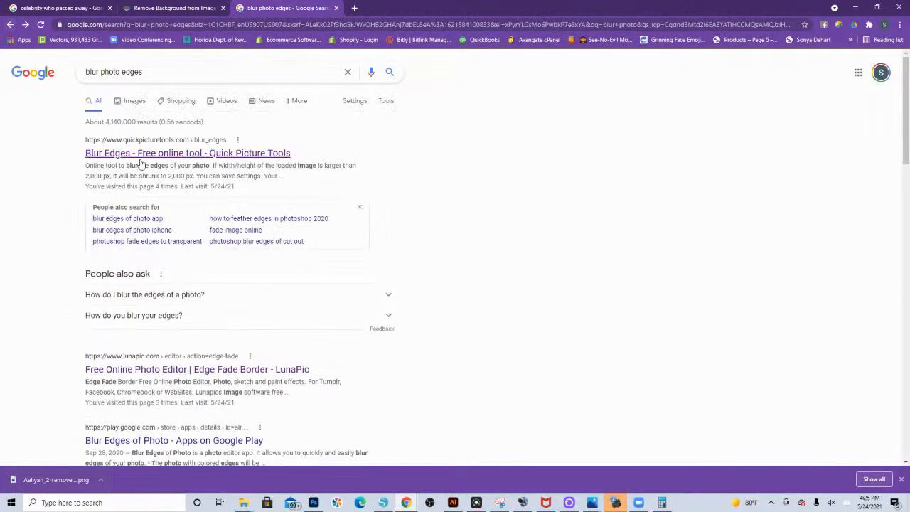
click(146, 158)
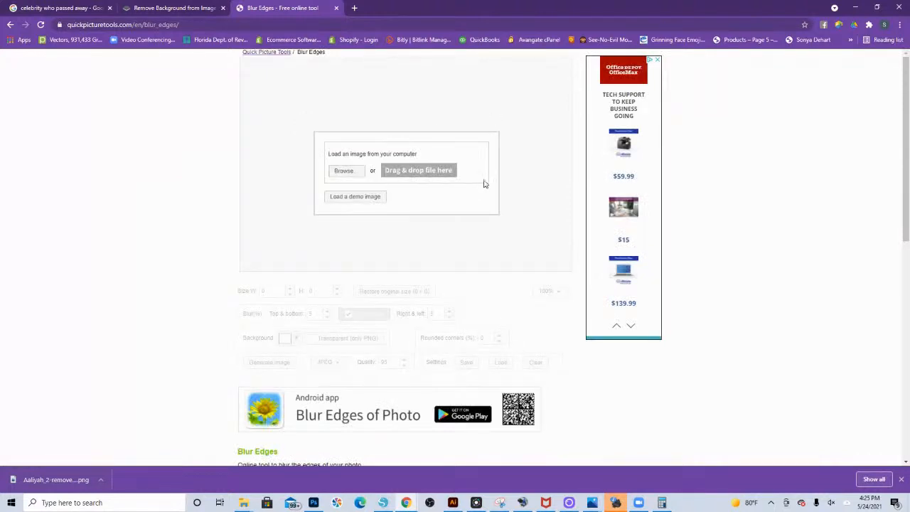
click(345, 171)
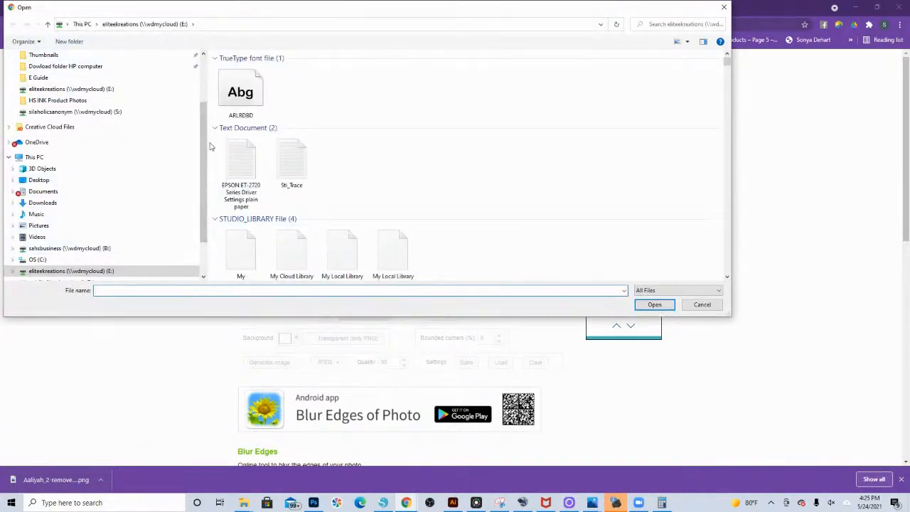
scroll(206, 160, up, 3)
click(39, 62)
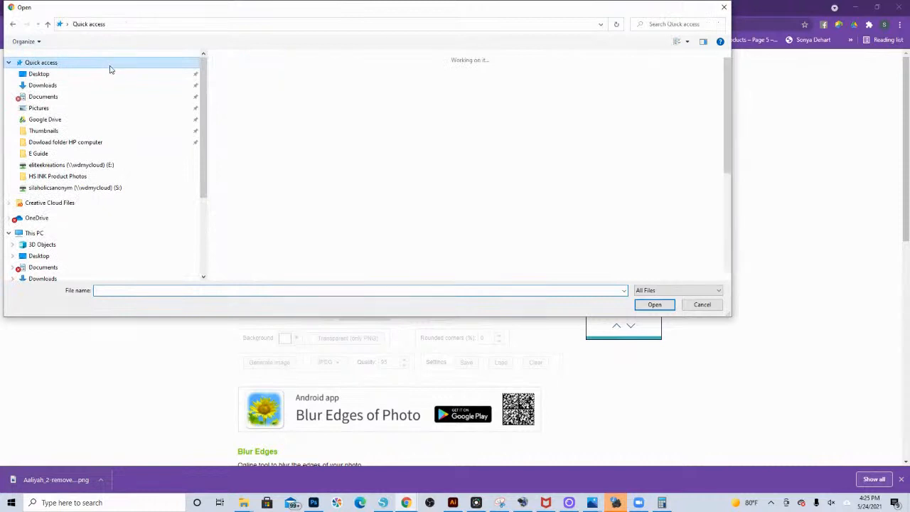
scroll(267, 220, down, 5)
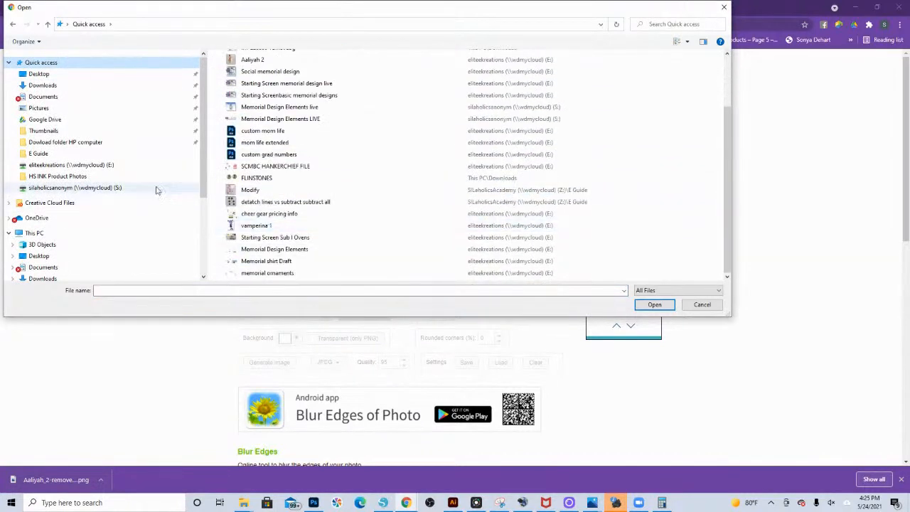
click(43, 85)
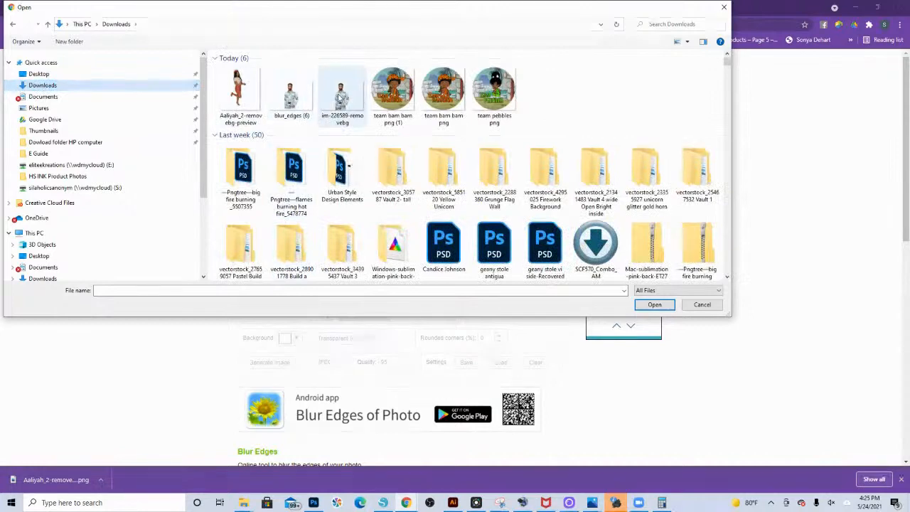
double_click(340, 98)
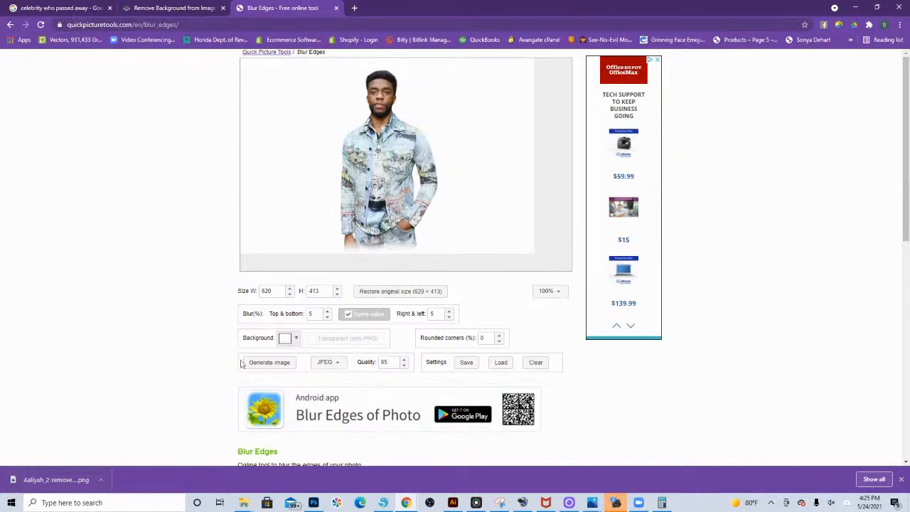
Step: Try stronger linked edge blur values on the man's photo, and bring the blur back down to 5%
click(327, 310)
click(327, 311)
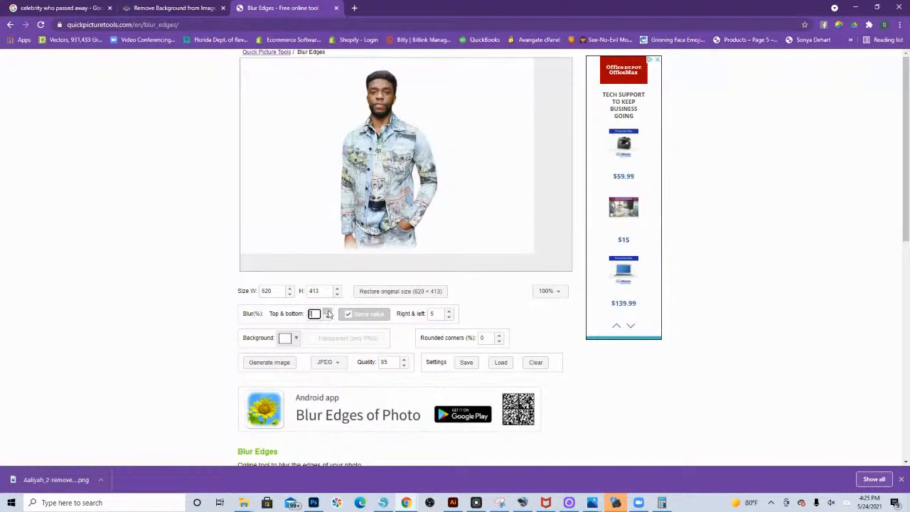
click(327, 310)
click(326, 310)
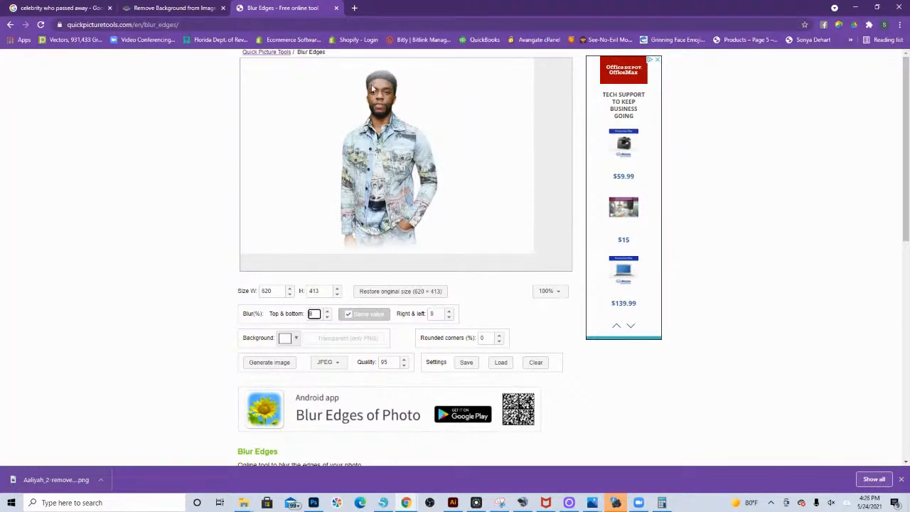
click(328, 312)
click(327, 312)
click(328, 312)
click(327, 312)
click(328, 319)
click(328, 319)
click(328, 319)
click(327, 319)
click(327, 319)
click(327, 319)
click(327, 319)
click(327, 319)
click(328, 319)
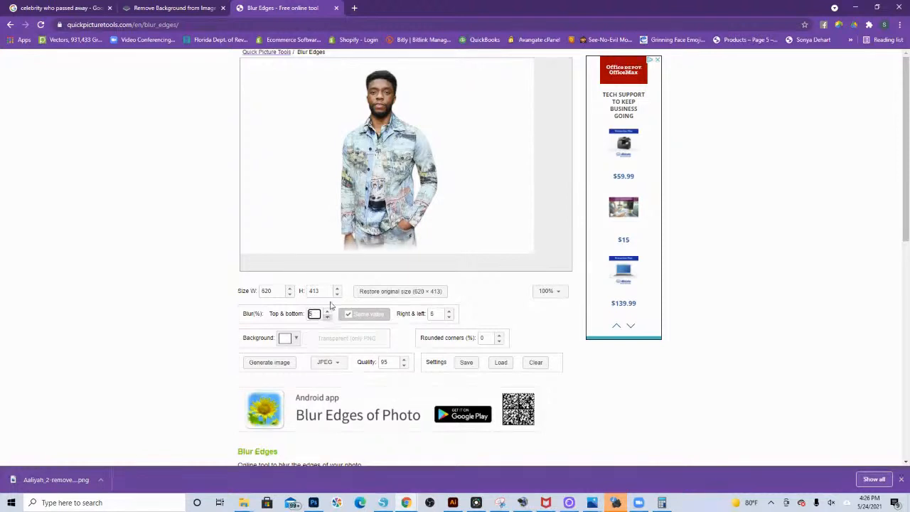
Step: Set the linked edge blur to 0% and turn off the same value option for the two blur directions
click(449, 318)
click(449, 318)
click(449, 317)
click(449, 318)
click(449, 318)
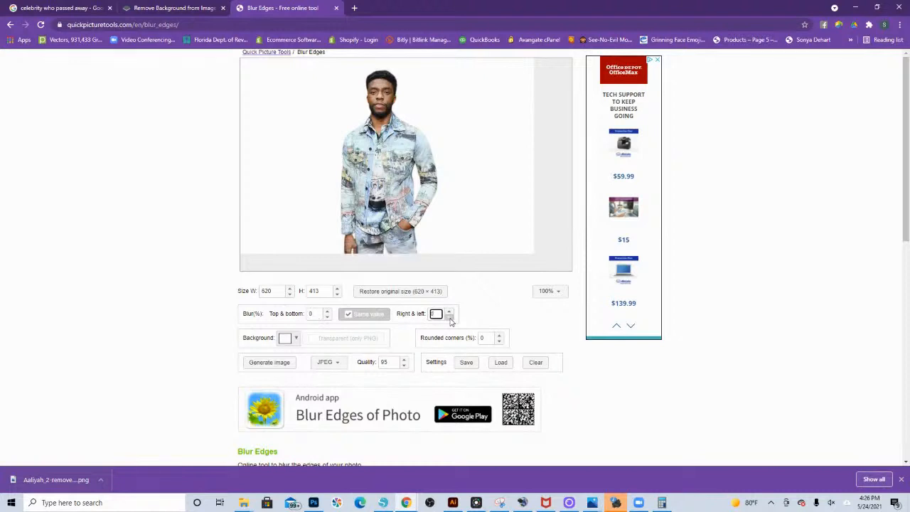
click(348, 317)
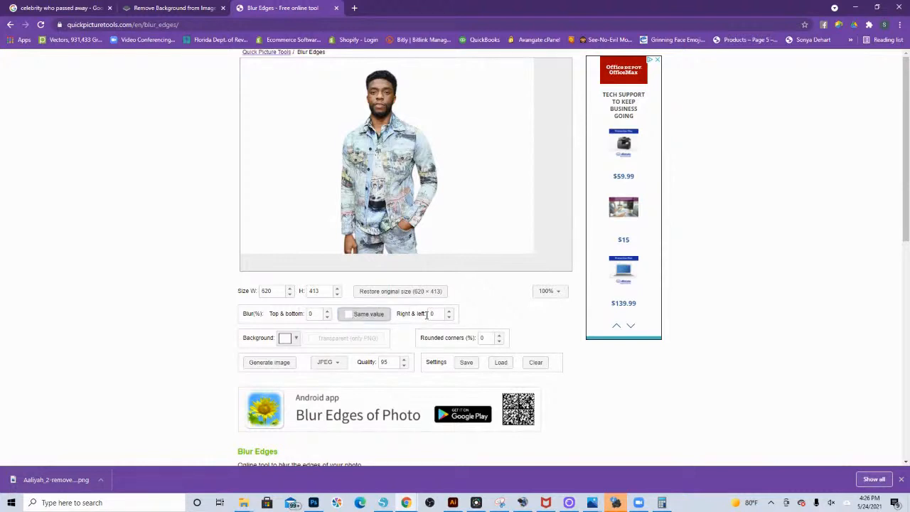
Step: Set only the top and bottom blur to 5% and choose PNG as the output format
click(327, 311)
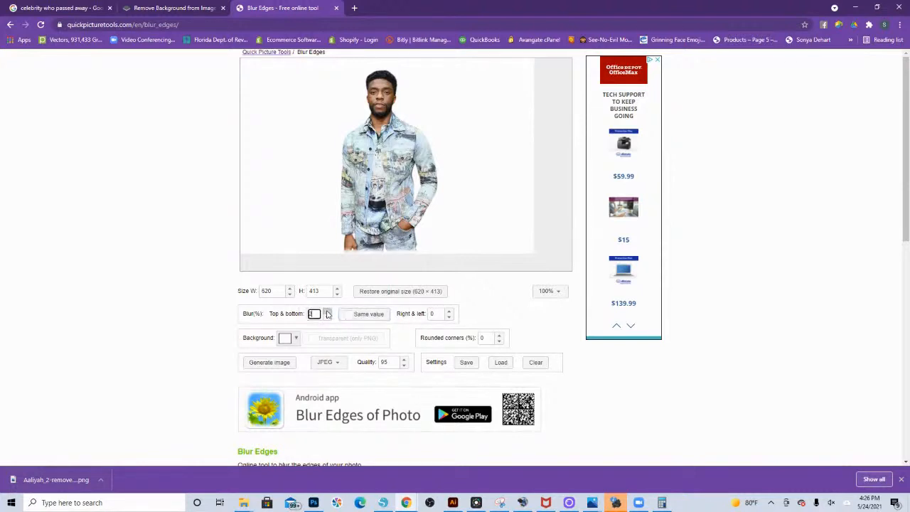
click(327, 314)
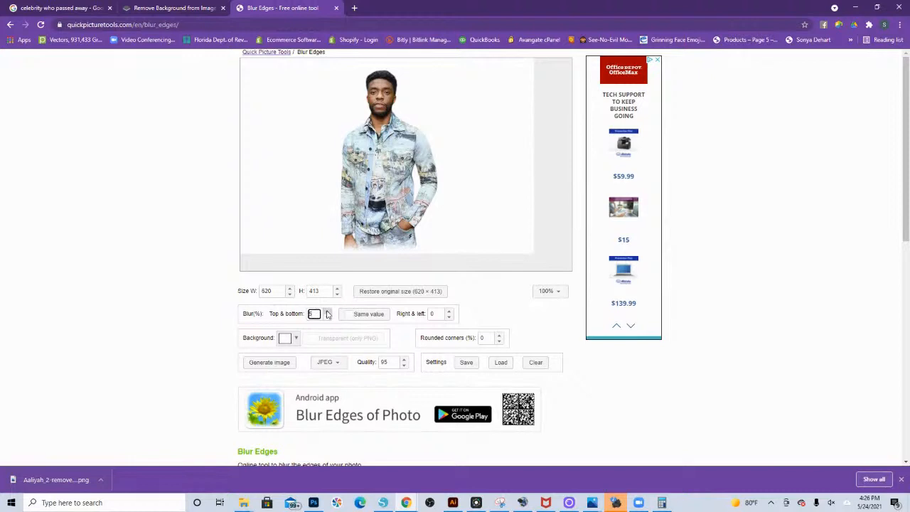
click(327, 311)
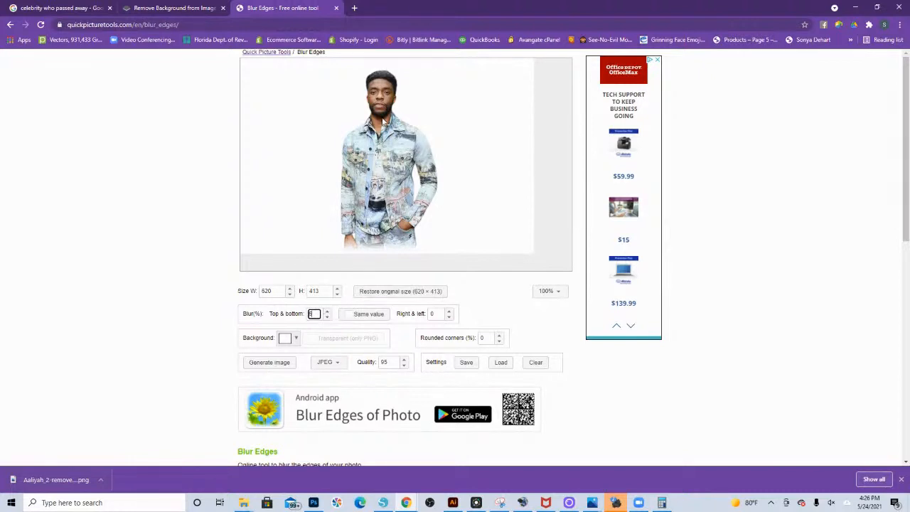
click(327, 317)
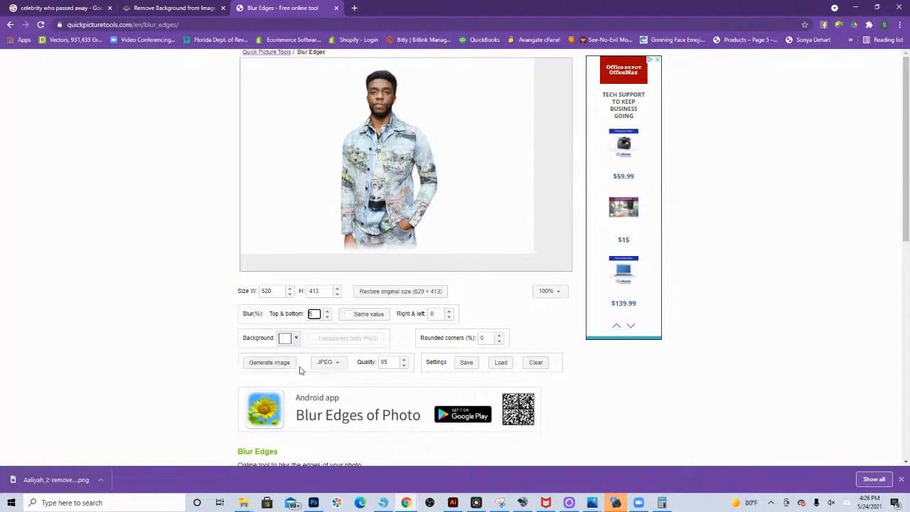
click(332, 364)
click(328, 381)
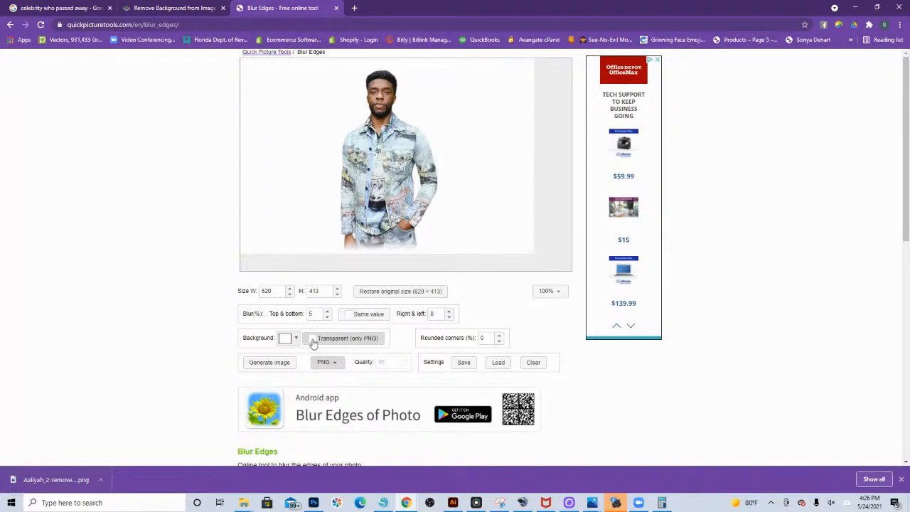
Step: Turn on the transparent PNG background for the edge-blurred photo of the man
click(313, 340)
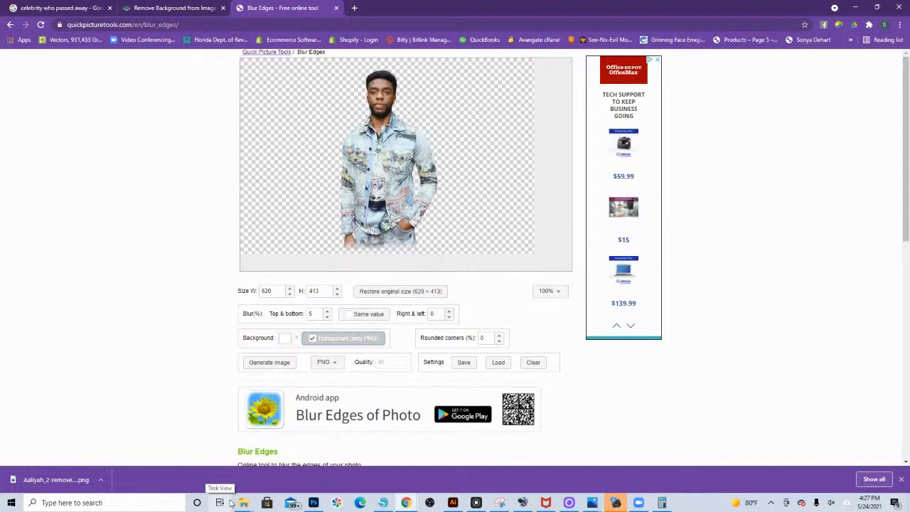
mouse_move(243, 502)
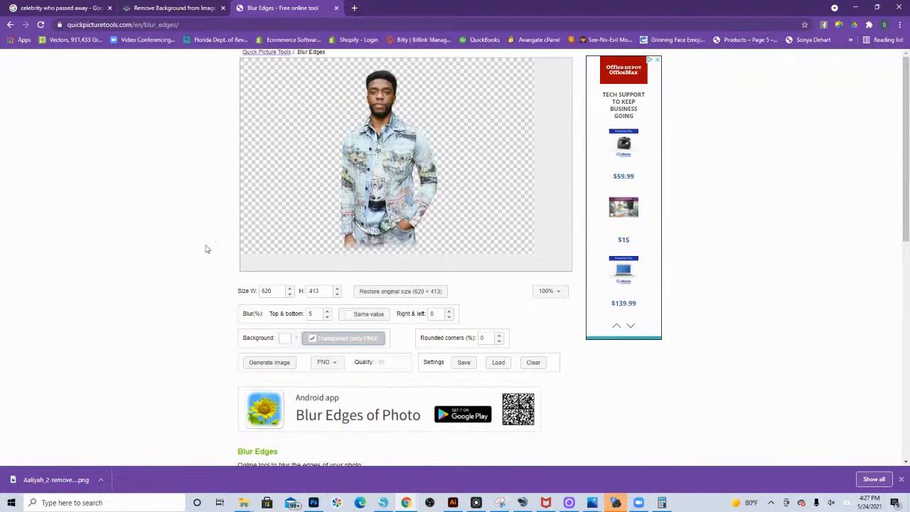
Step: Switch to the Silhouette Studio memorial design and merge the edge-blurred cut-out from the Downloads folder into it
click(383, 503)
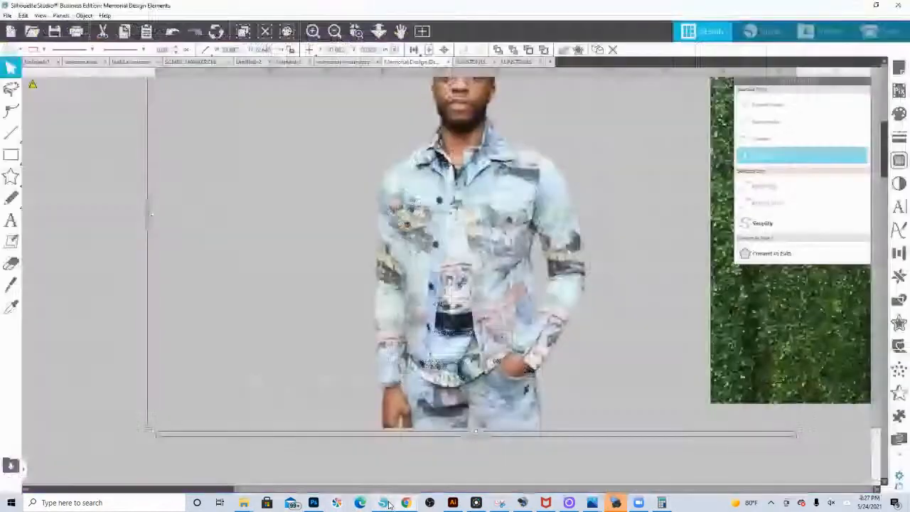
click(378, 30)
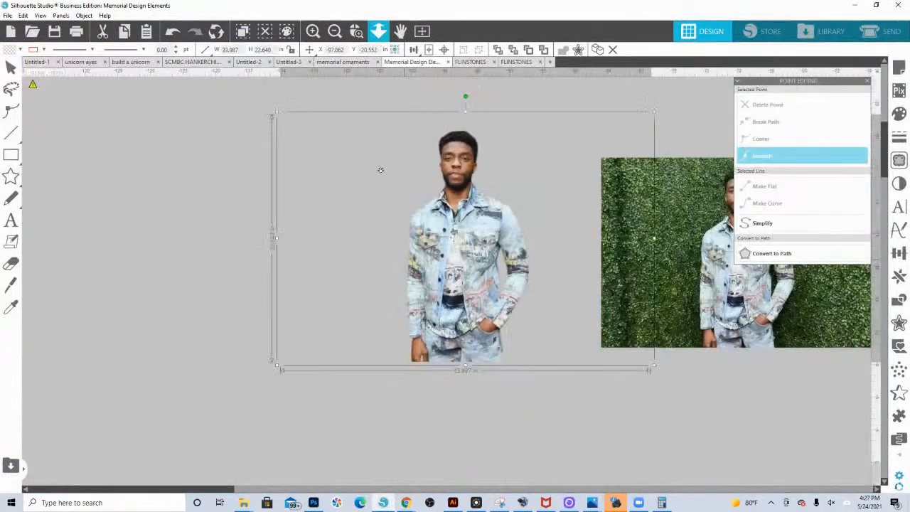
click(455, 286)
drag(455, 285, 441, 157)
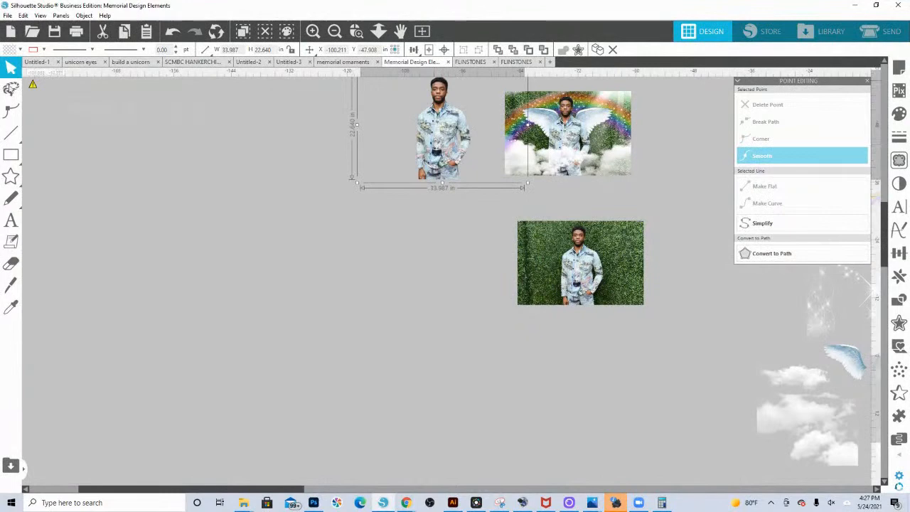
click(7, 16)
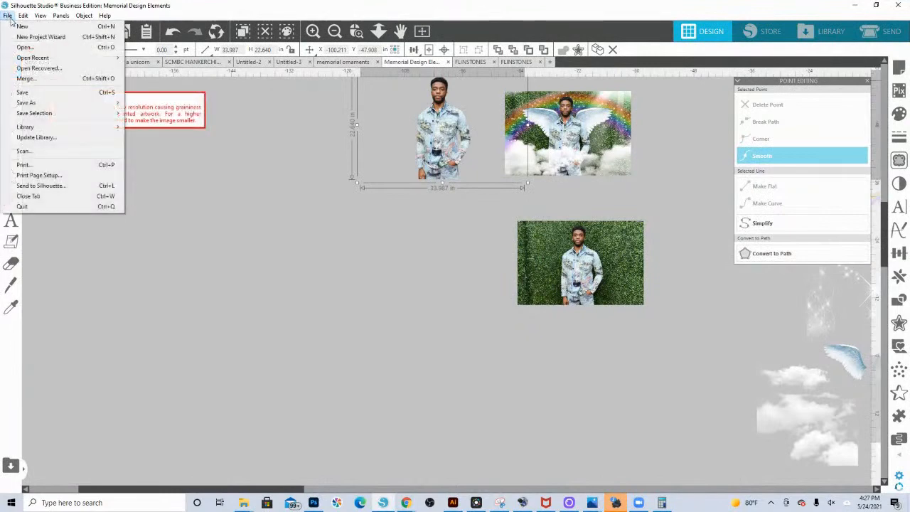
click(26, 78)
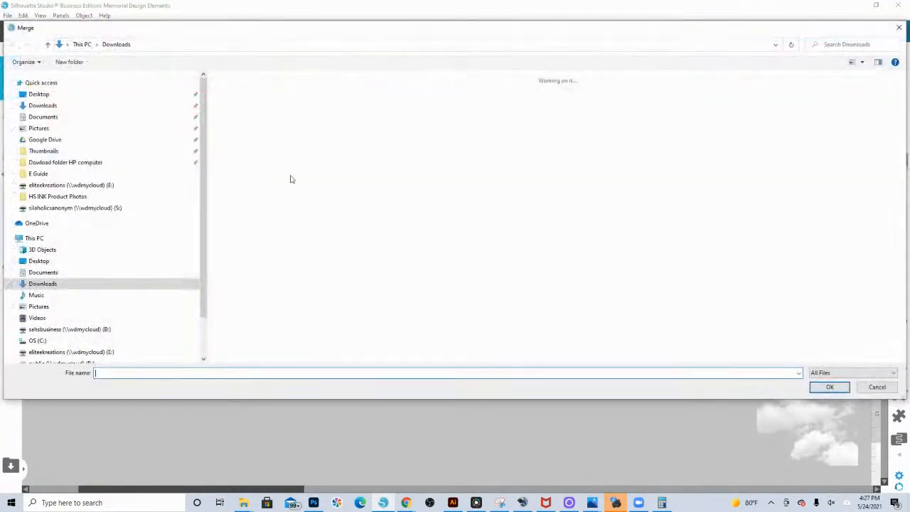
double_click(287, 123)
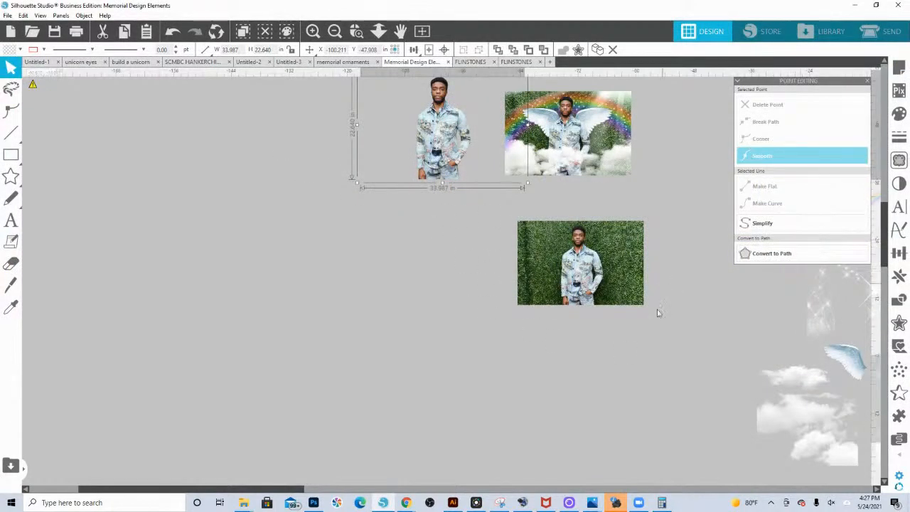
Step: Enlarge the merged cut-out, place it below and left of the hedge photo, and shift the hedge photo slightly down and right
drag(660, 334, 336, 309)
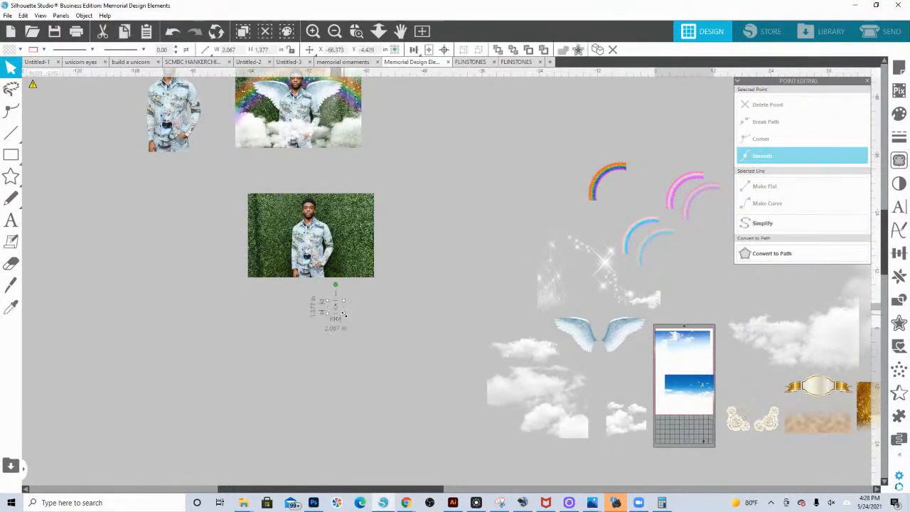
drag(344, 314, 462, 395)
drag(410, 346, 238, 332)
drag(314, 253, 341, 273)
scroll(321, 282, up, 1)
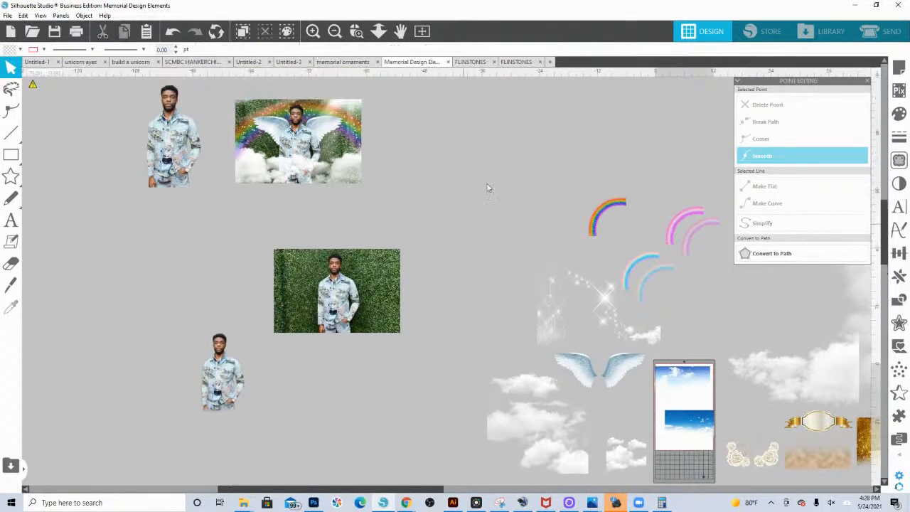
Step: Examine the finished rainbow, wings and clouds composition up close, including the overlays around the man
click(356, 31)
drag(239, 94, 399, 206)
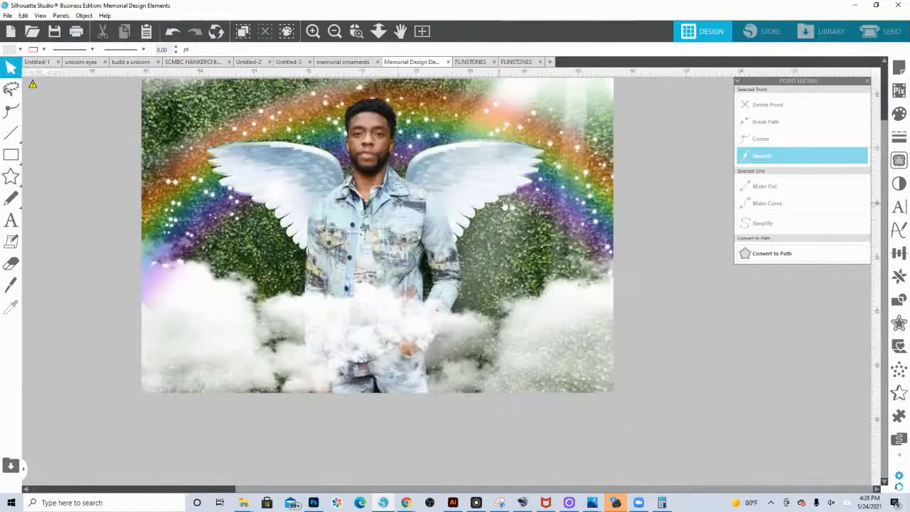
click(306, 116)
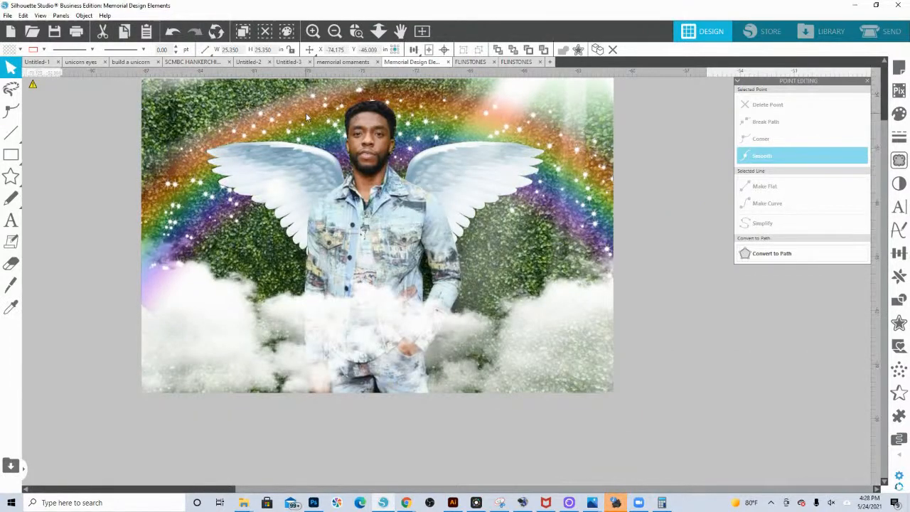
key(Escape)
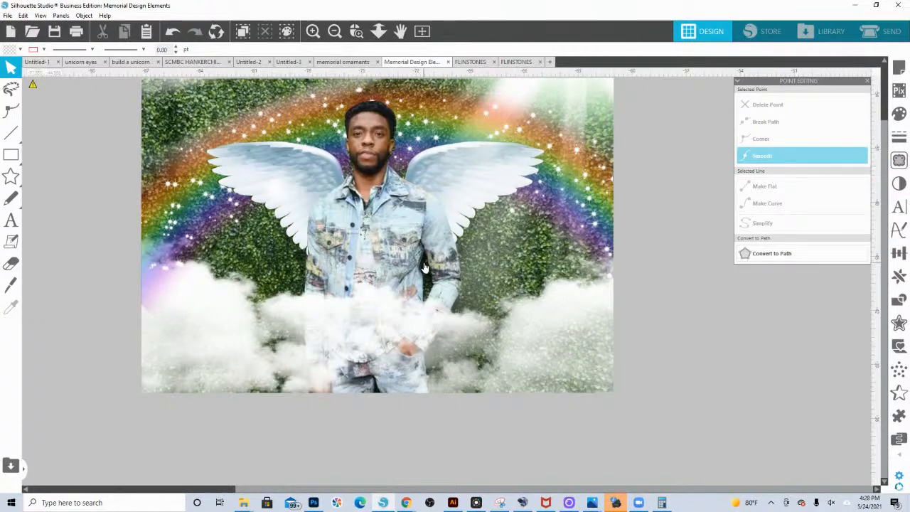
click(381, 41)
drag(382, 89, 434, 131)
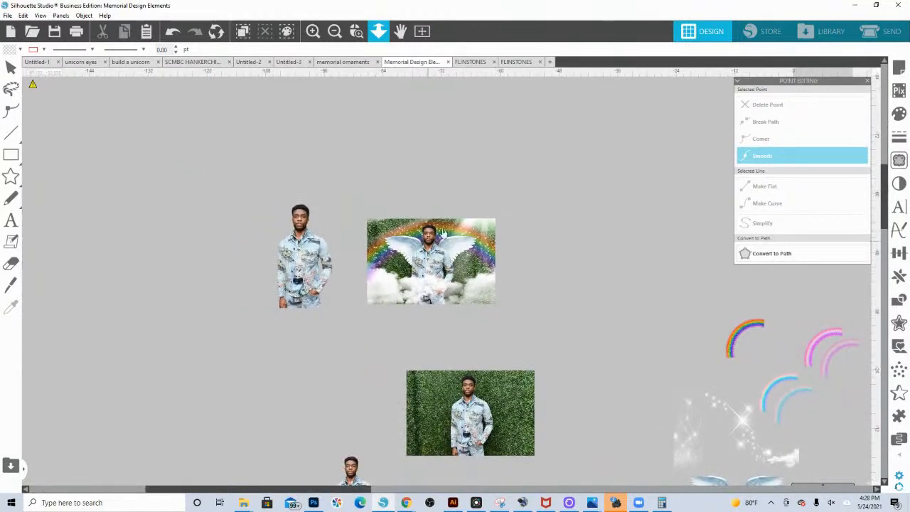
key(Escape)
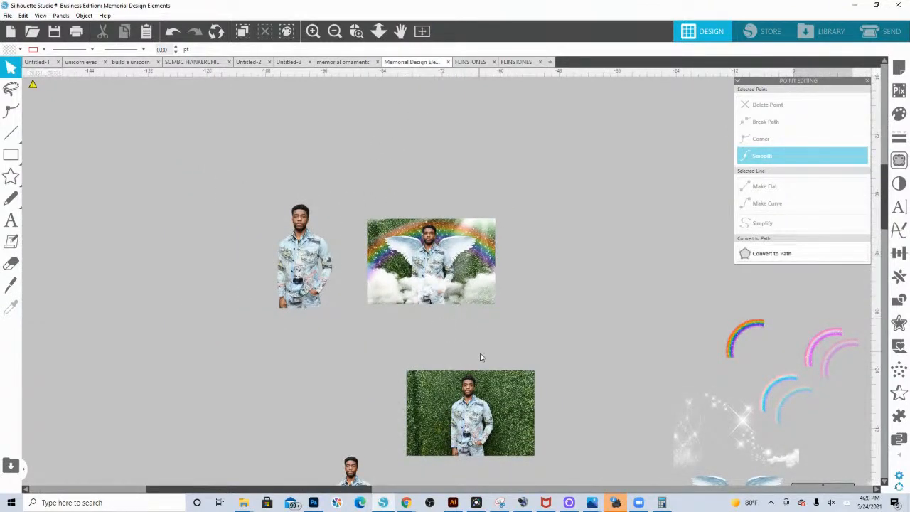
Step: Move the hedge photo closer to the finished composition and shift the blurred cut-out up and right beneath it
scroll(502, 384, down, 3)
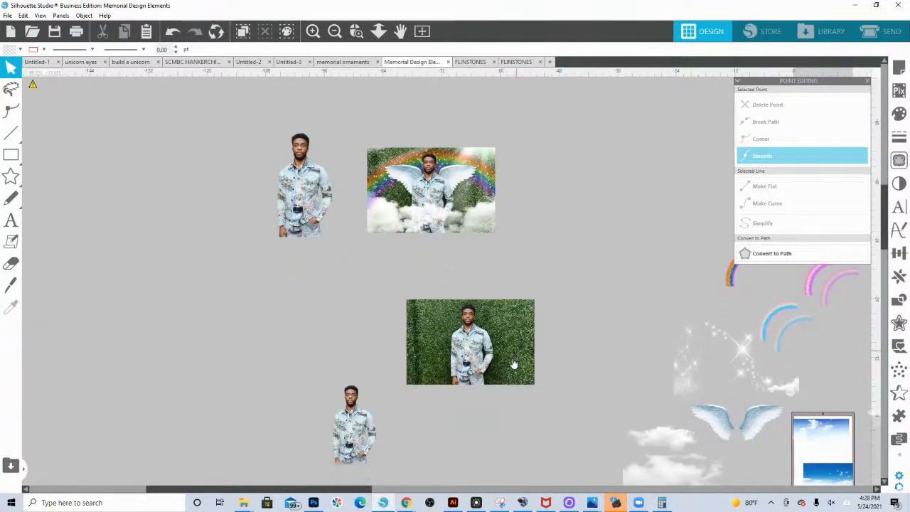
drag(451, 383, 475, 345)
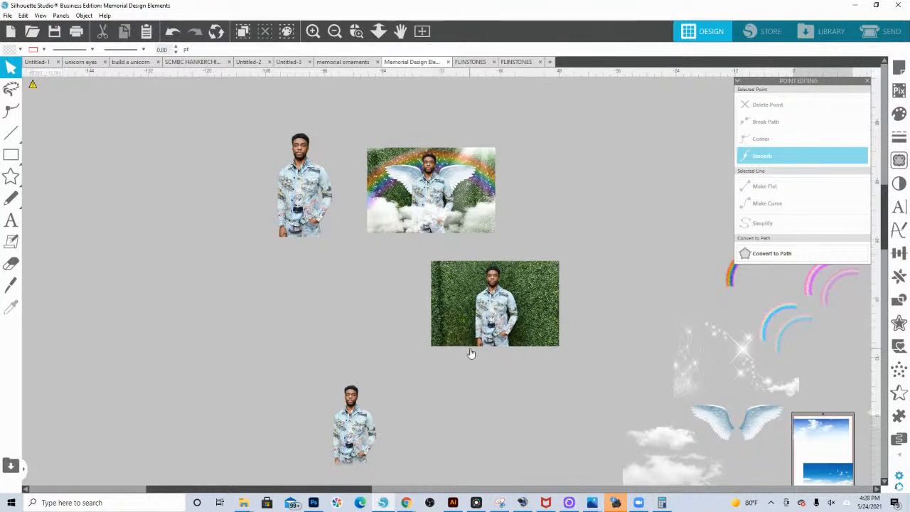
drag(352, 460, 395, 426)
click(401, 426)
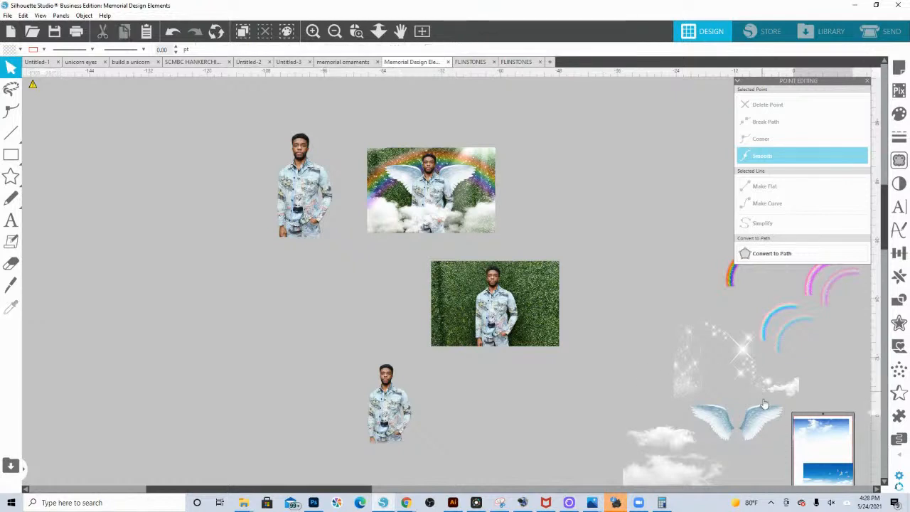
Step: Bring the pair of blue angel wings beside the blurred cut-out and space the two apart below the hedge photo
drag(751, 425, 493, 415)
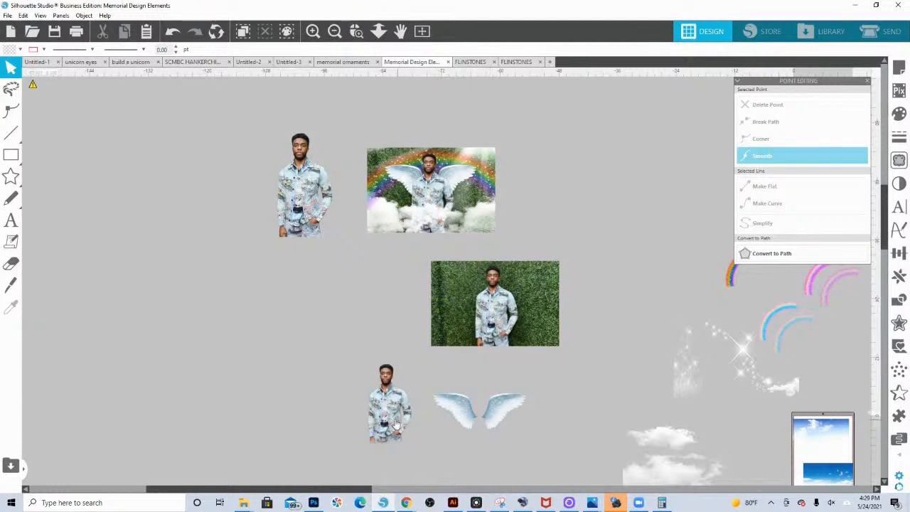
drag(395, 423, 325, 416)
drag(460, 415, 432, 410)
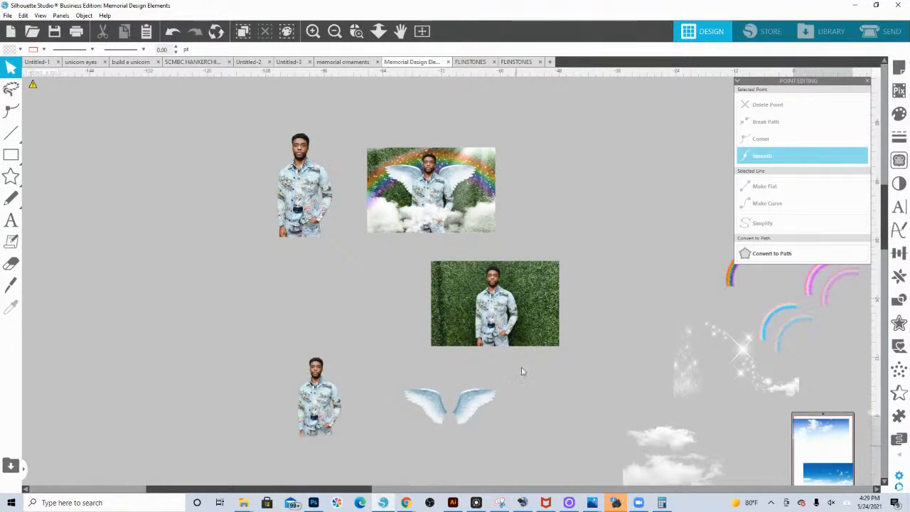
Step: Check the angel wings up close and move them slightly lower beside the blurred cut-out
click(356, 30)
drag(370, 381, 502, 436)
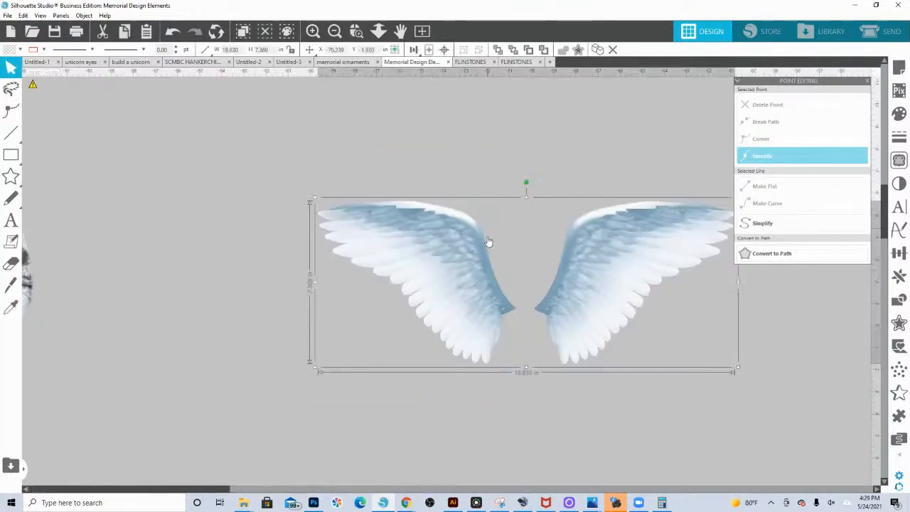
click(378, 32)
drag(393, 270, 388, 95)
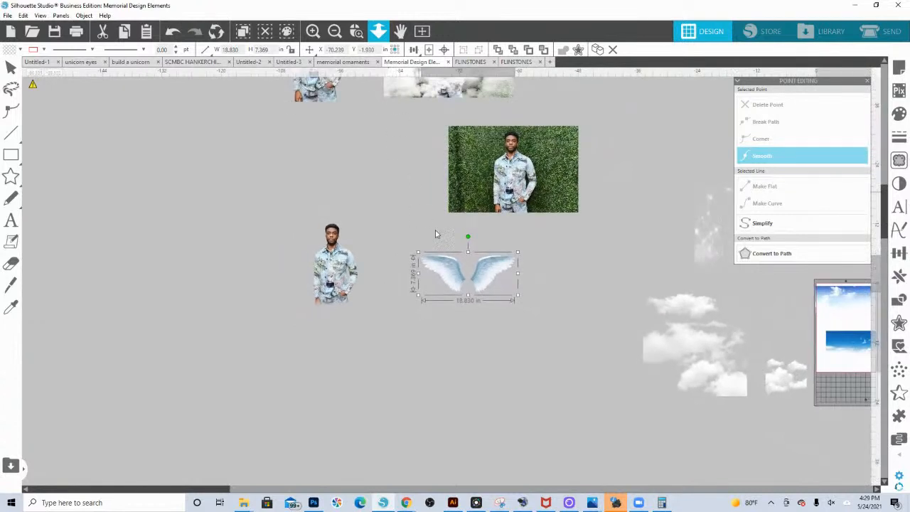
click(481, 319)
drag(482, 288, 480, 311)
click(301, 274)
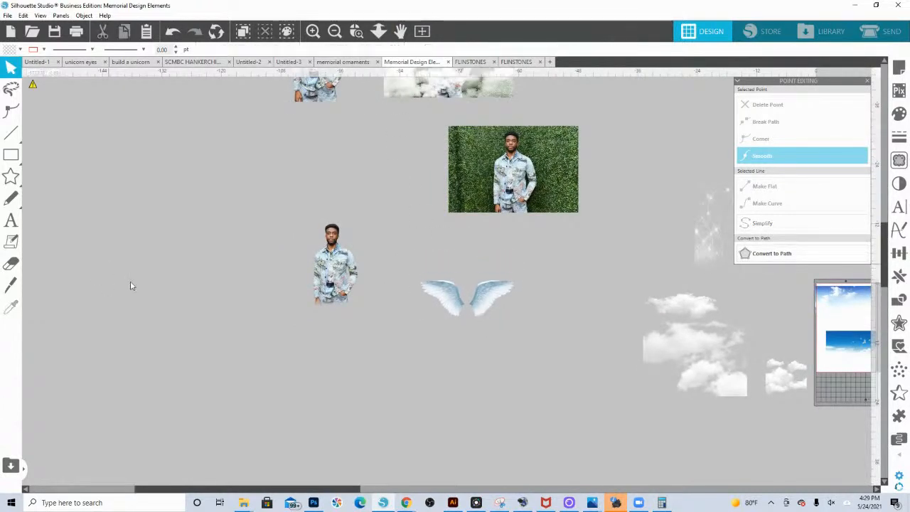
Step: Draw a rectangle about 25.2 by 12.2 in around the wings, try welding it, and undo the weld
click(12, 155)
drag(397, 263, 532, 329)
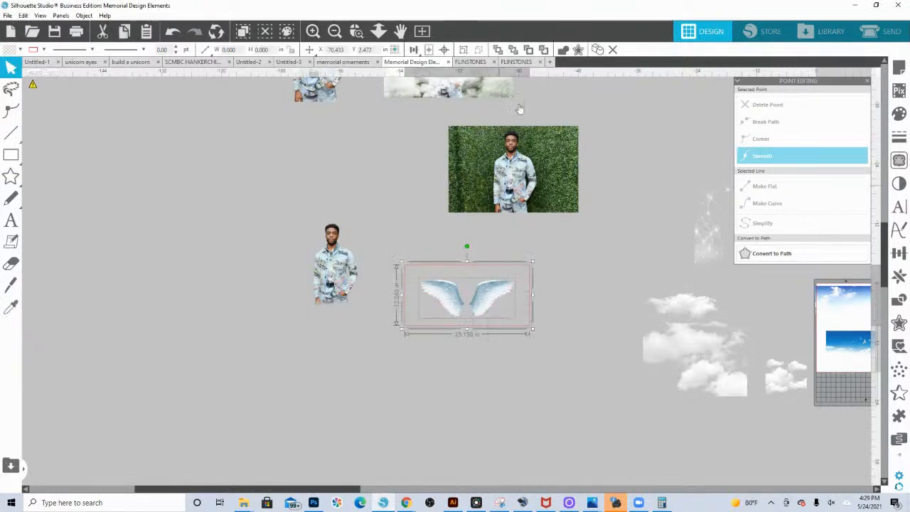
click(562, 50)
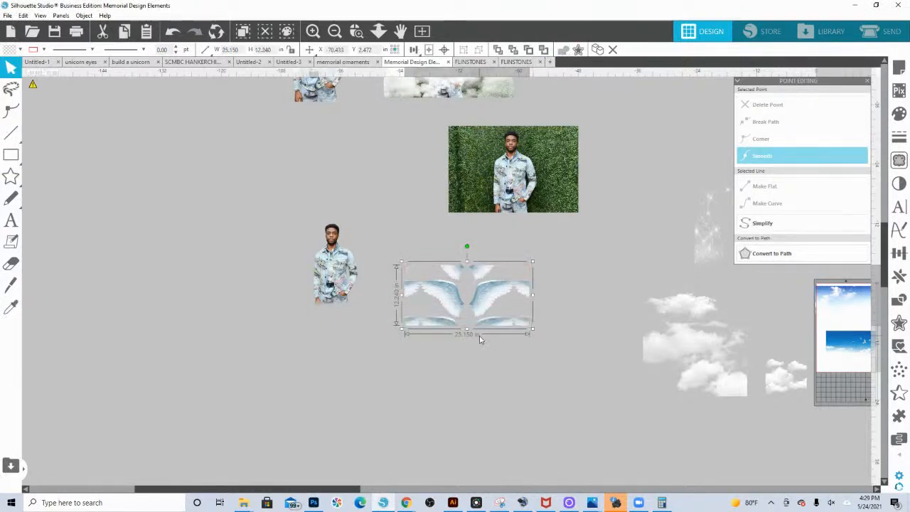
key(ctrl+z)
click(533, 371)
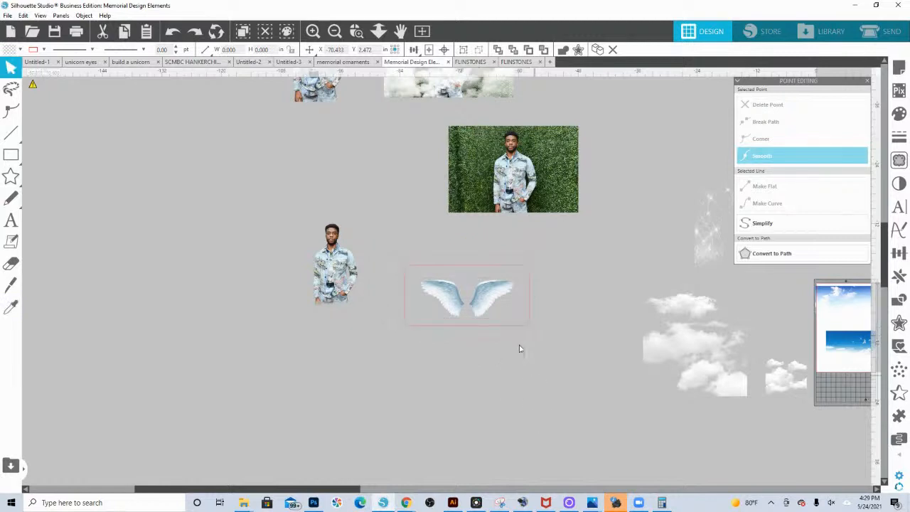
Step: Shift the rectangle around the wings, narrow it to about 19.1 in wide, and delete it
drag(432, 266, 448, 265)
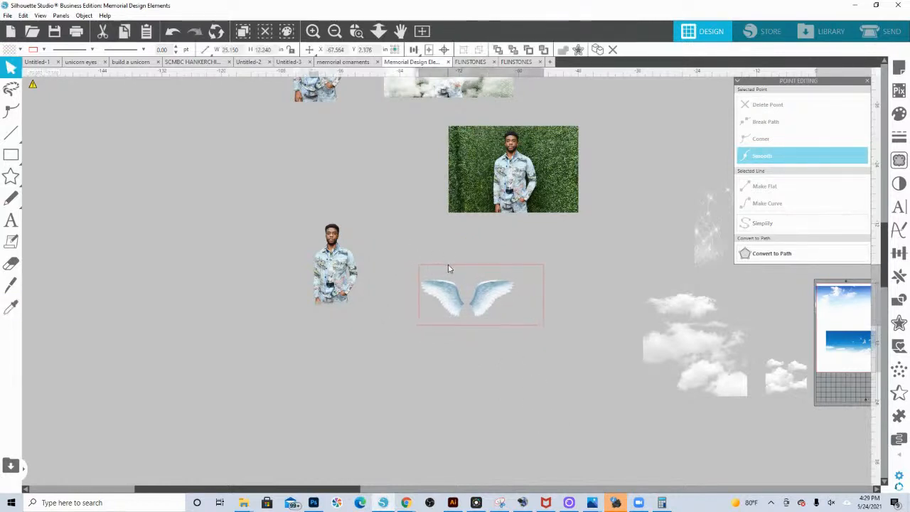
click(544, 306)
drag(547, 295, 513, 294)
double_click(482, 290)
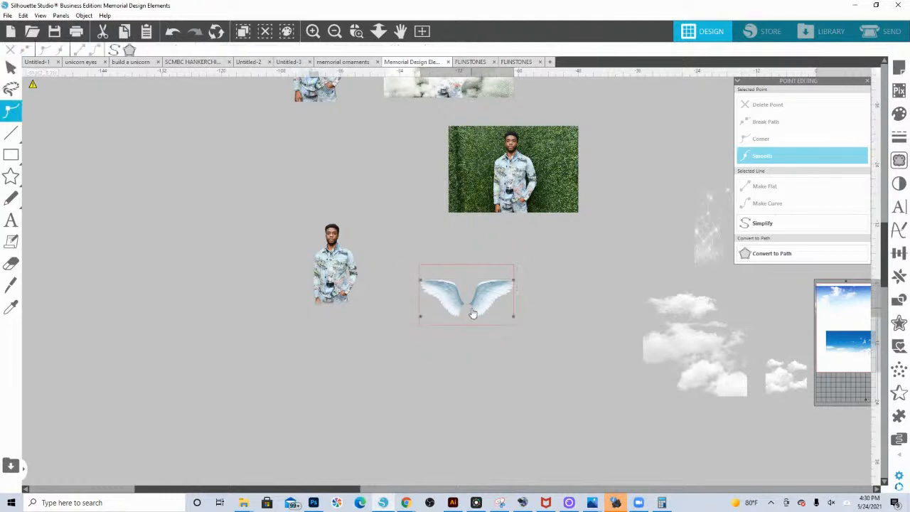
click(518, 337)
click(511, 327)
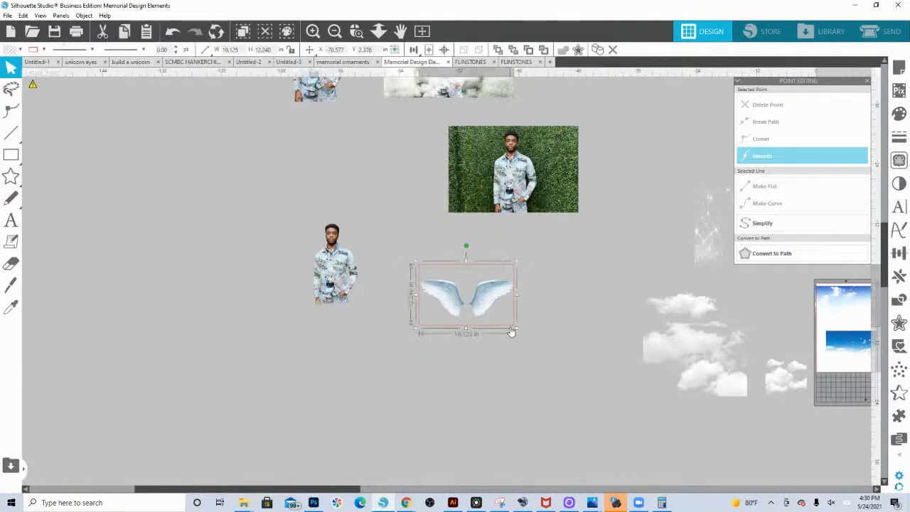
Step: Inspect the wings image's corner points up close in point editing
double_click(487, 309)
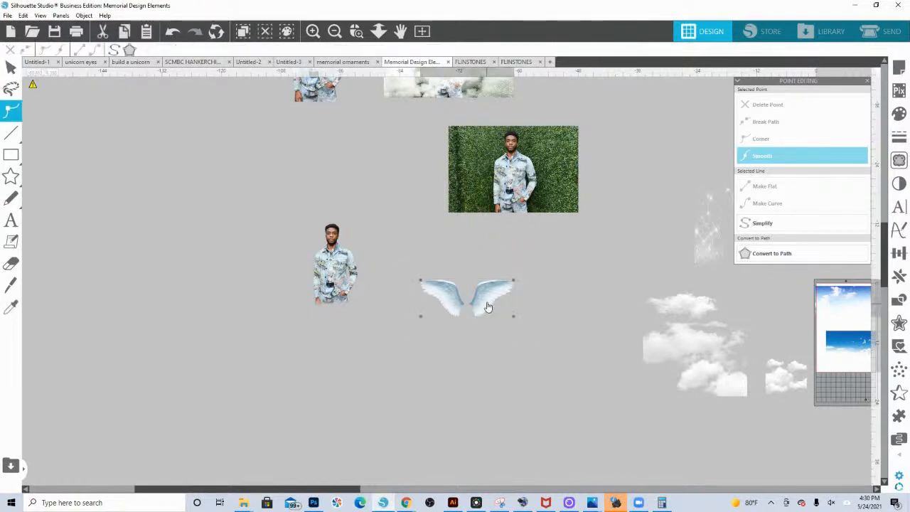
click(357, 31)
drag(406, 258, 563, 353)
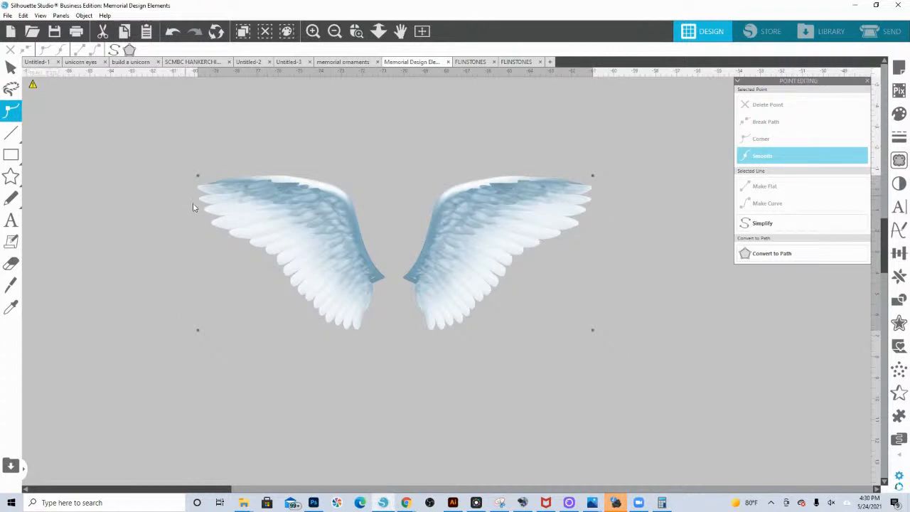
click(310, 125)
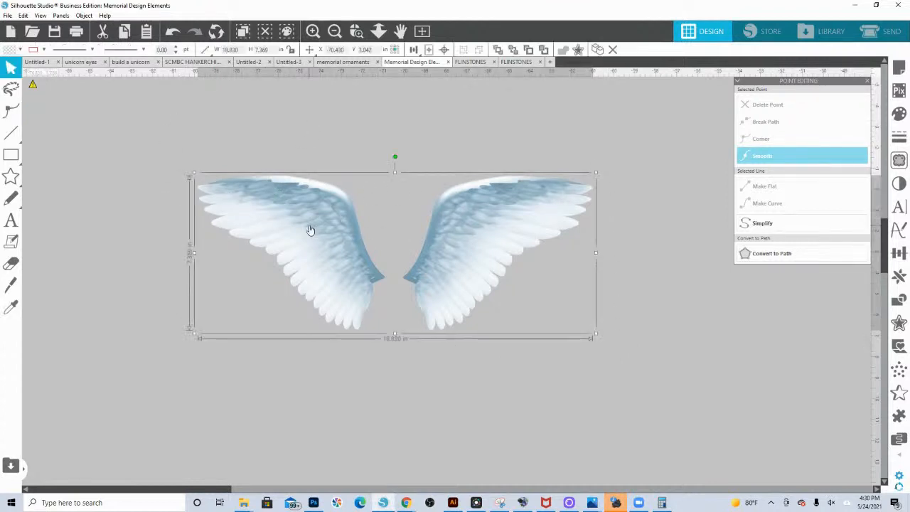
Step: Set the wings image's line colour to red to outline its rectangular boundary, and deselect it
click(34, 50)
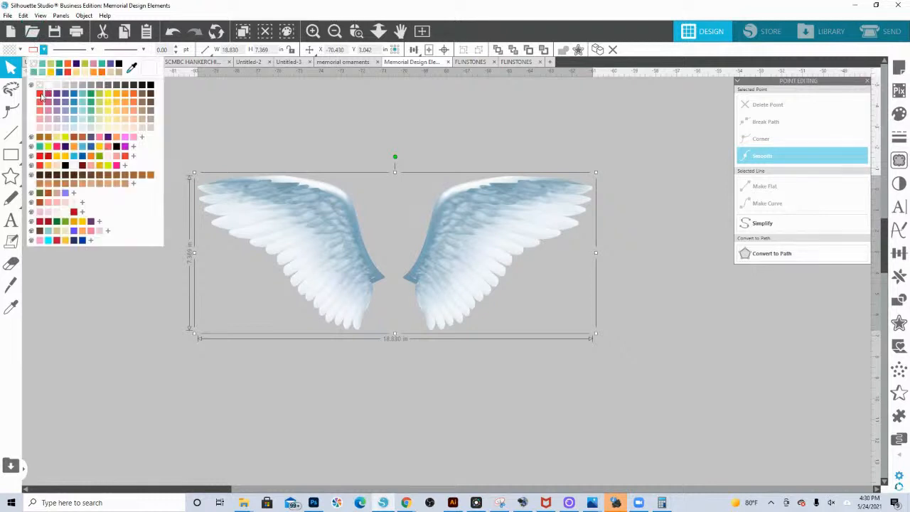
click(42, 100)
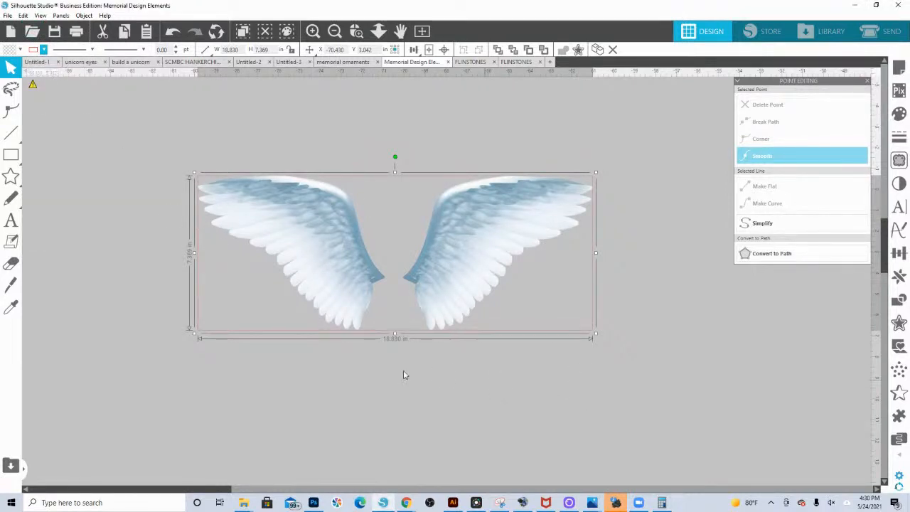
click(378, 30)
drag(323, 238, 375, 277)
click(416, 394)
click(443, 290)
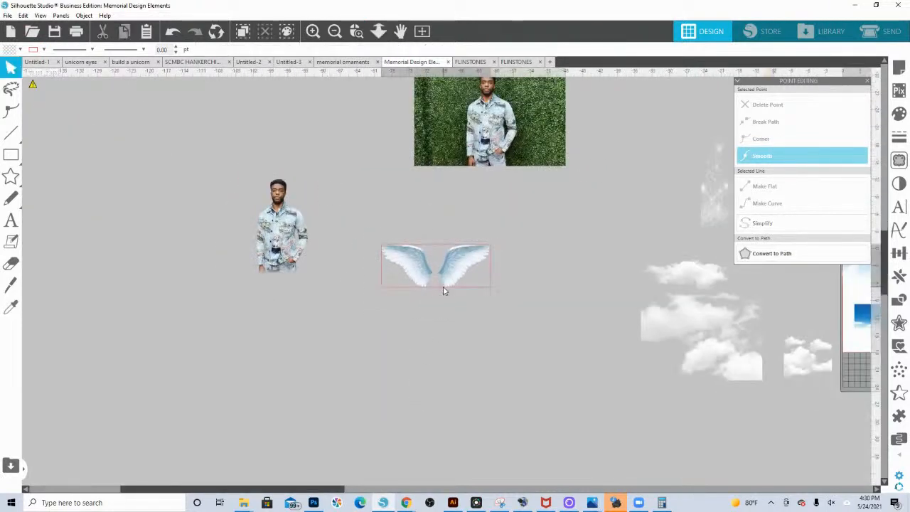
Step: Clear the wings image's red line colour and select a trace area about 24.1 in wide around both wings
click(43, 49)
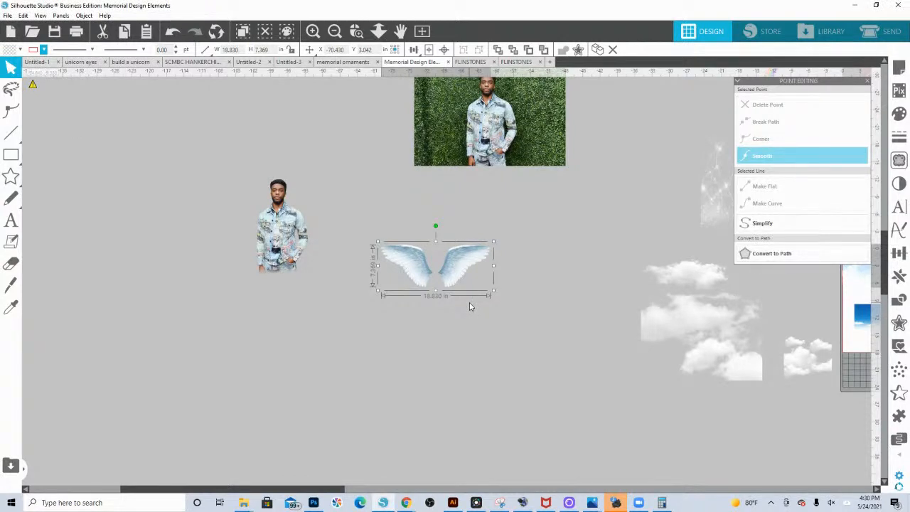
click(899, 161)
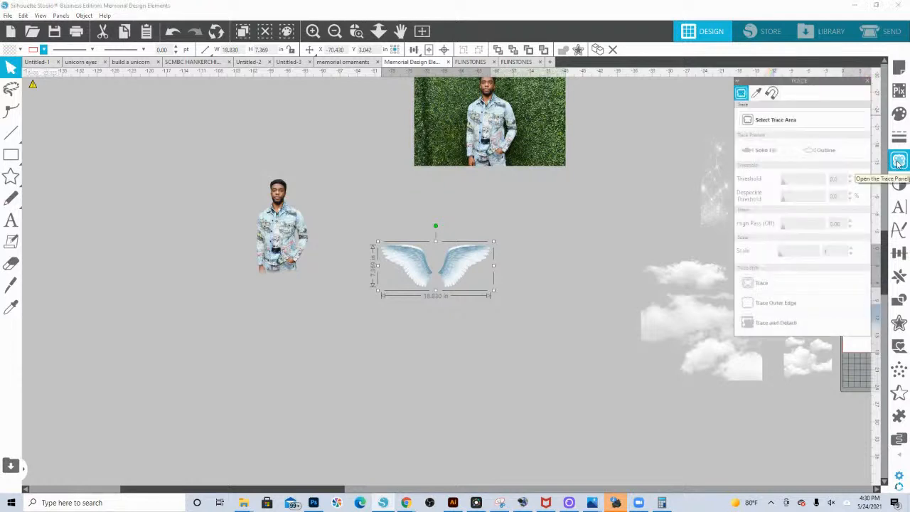
click(799, 120)
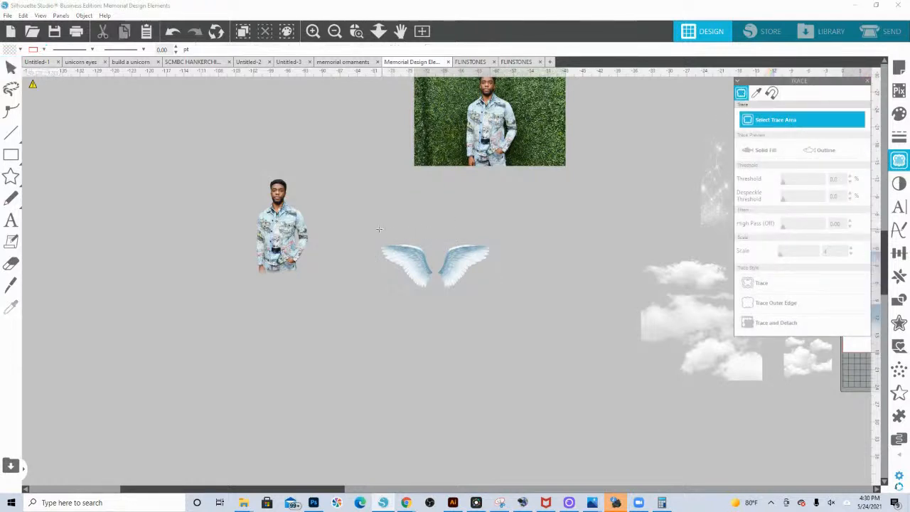
drag(368, 222, 507, 307)
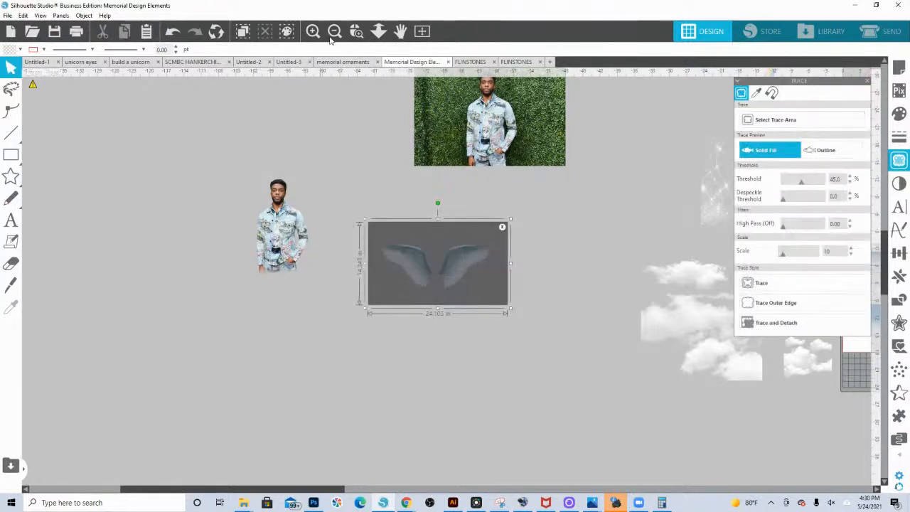
Step: Set the trace threshold to 100% so both wings are fully filled, and apply Trace and Detach
click(356, 33)
drag(366, 228, 506, 314)
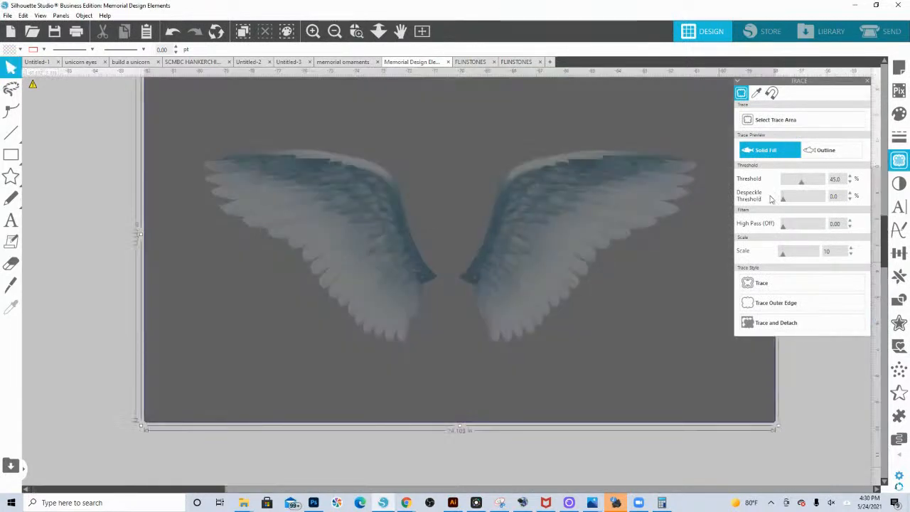
drag(800, 185, 830, 186)
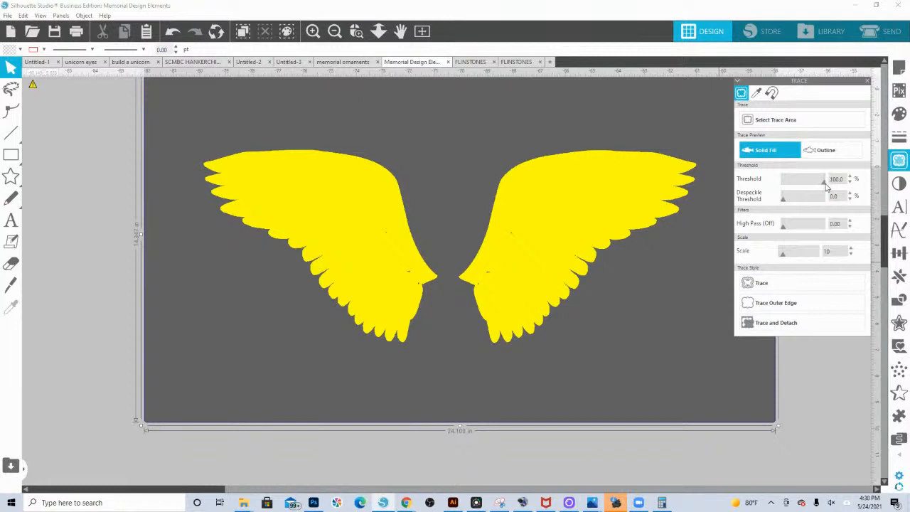
drag(823, 183, 827, 187)
click(768, 329)
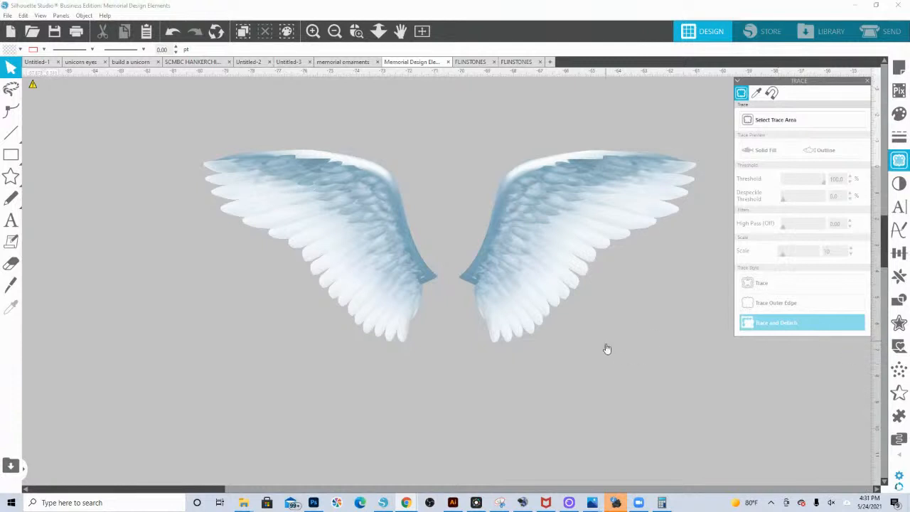
Step: Move the two detached wings together off the original image and delete the leftover wings frame
click(542, 290)
click(559, 261)
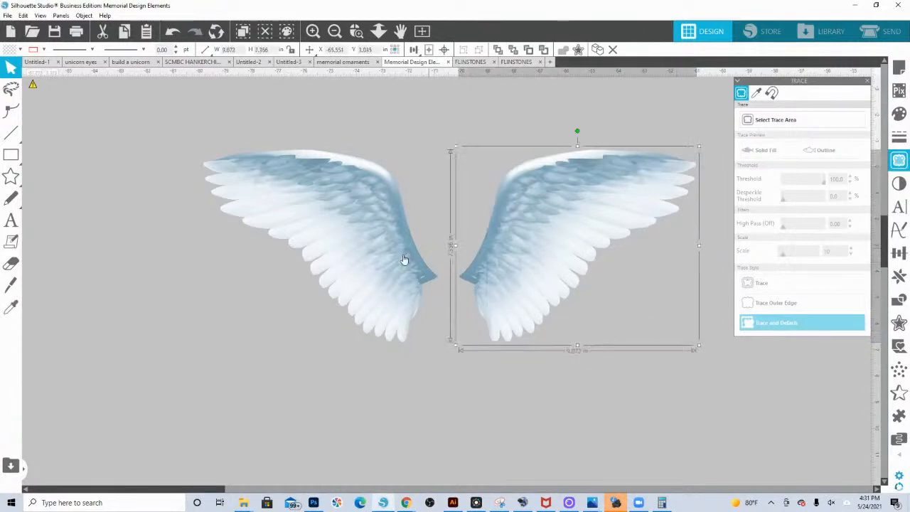
shift+click(386, 253)
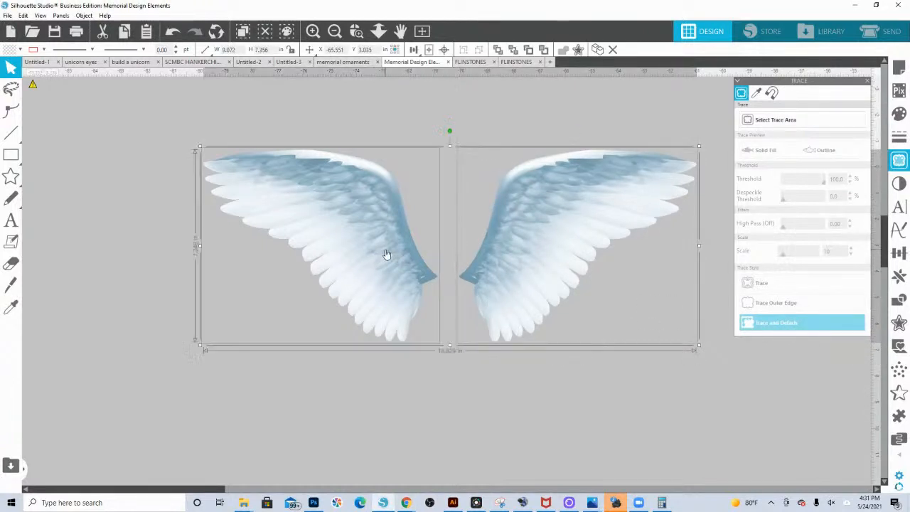
drag(537, 253, 5, 116)
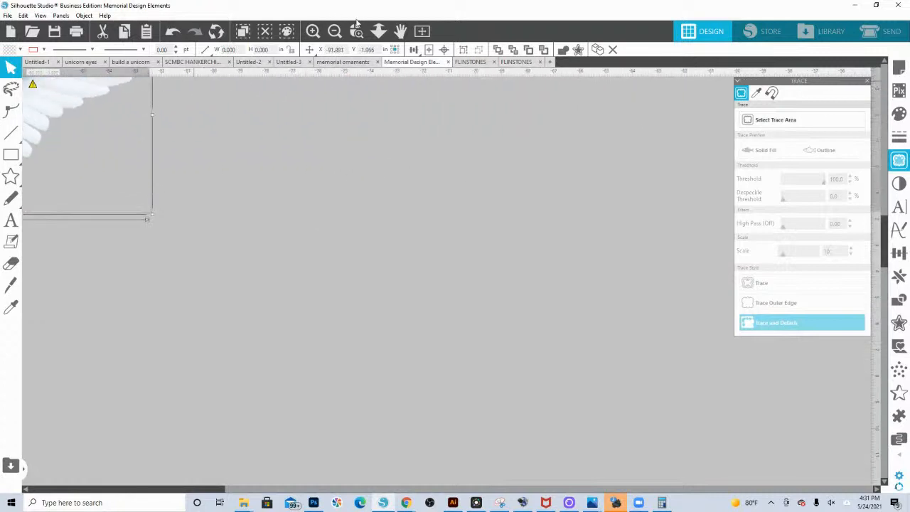
click(378, 31)
drag(387, 143, 655, 390)
drag(667, 421, 341, 140)
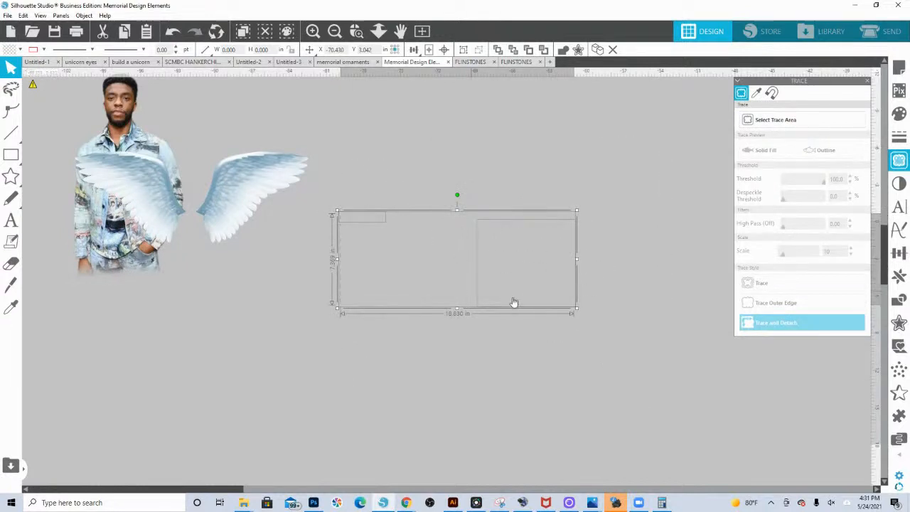
key(Delete)
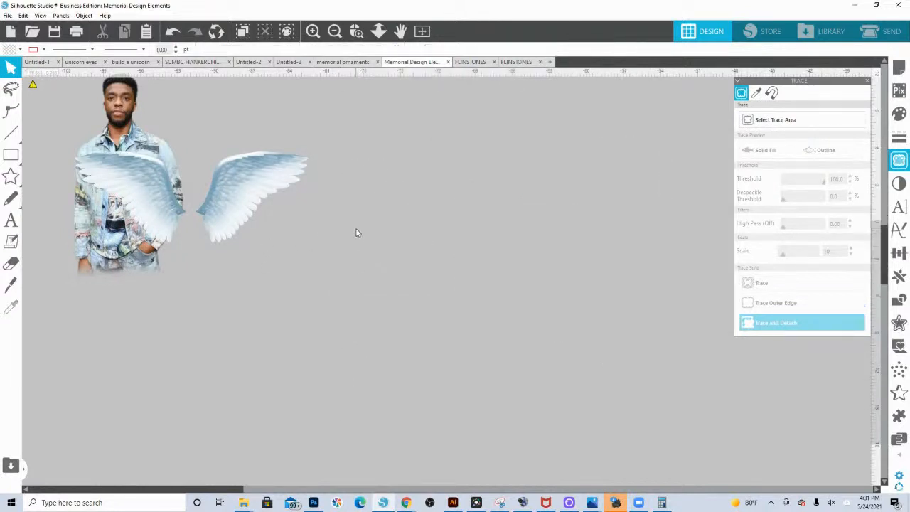
Step: Move both detached wings into the open space beside the photo cut-out and group them
click(193, 210)
shift+click(164, 206)
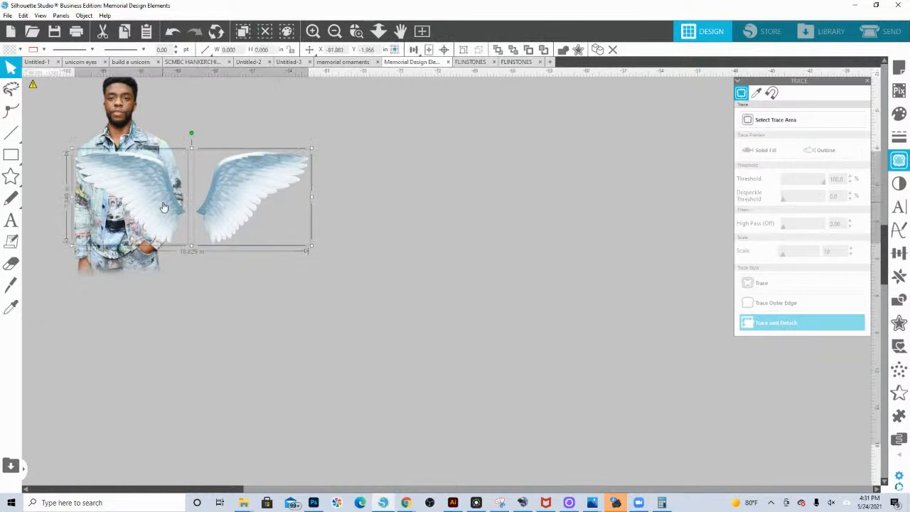
drag(163, 206, 421, 220)
right_click(421, 216)
click(465, 374)
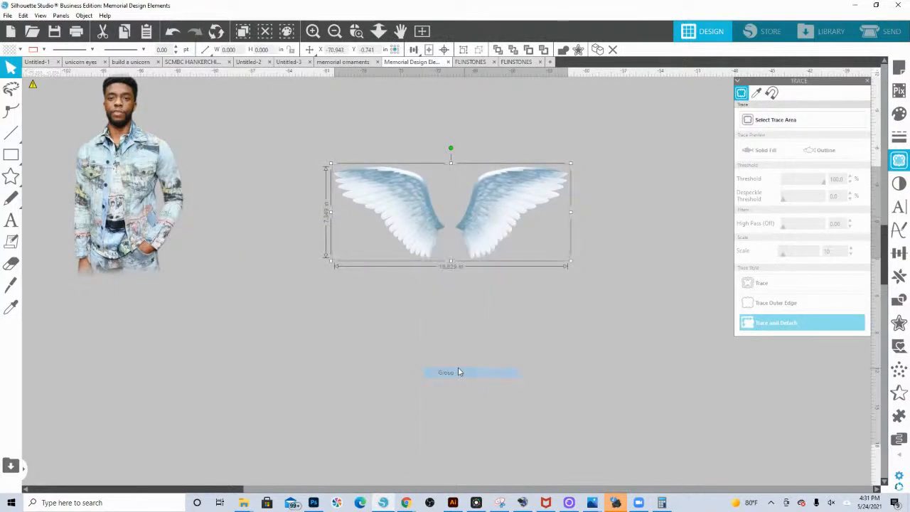
Step: Send the wings group to the back and place the photo cut-out centred over it
right_click(487, 216)
click(532, 416)
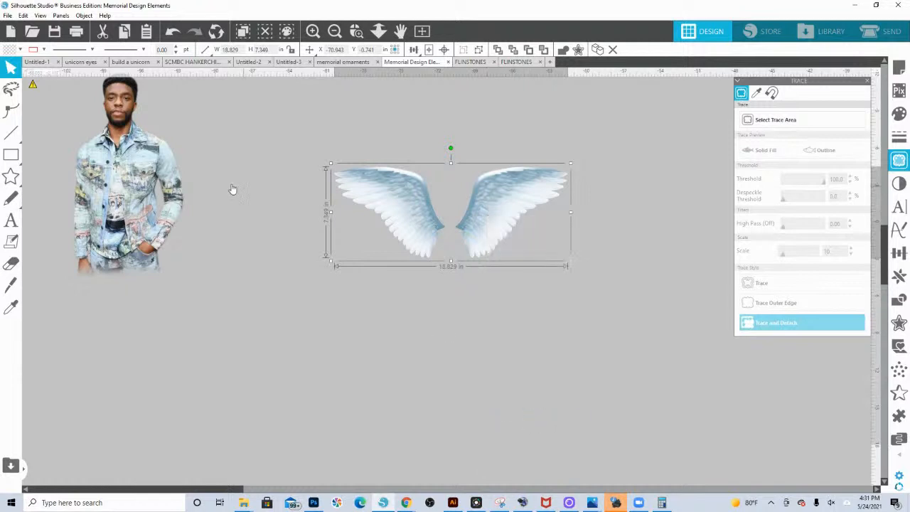
drag(130, 186, 444, 234)
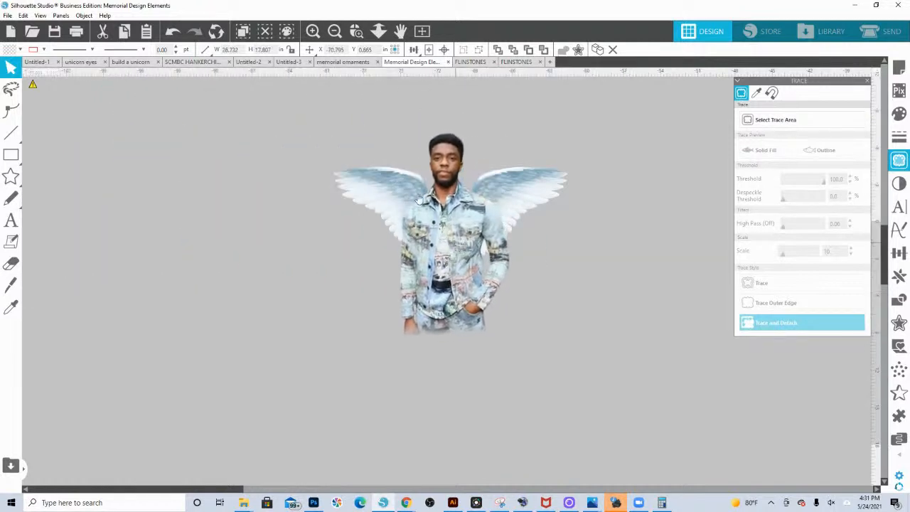
Step: Bring the blue sky image and the gold glitter image from the element collection onto the winged photo
click(378, 31)
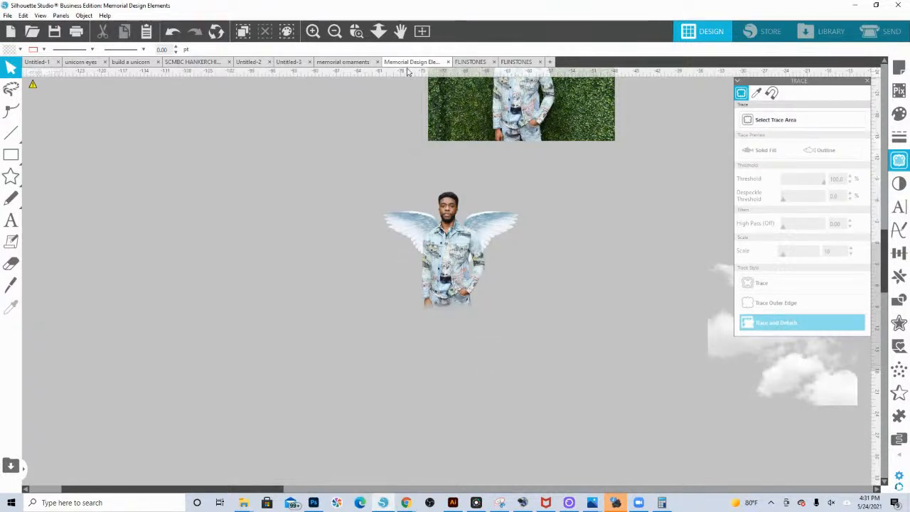
click(378, 31)
drag(679, 292, 442, 271)
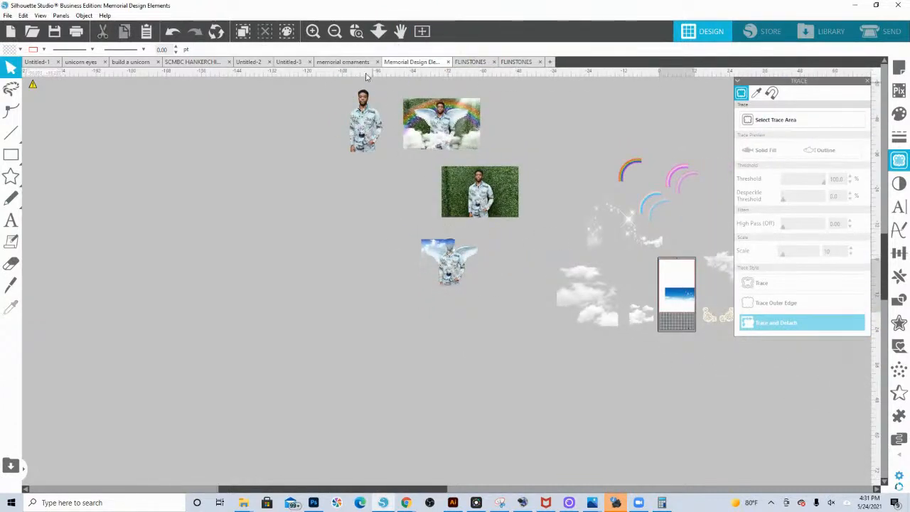
mouse_move(673, 302)
mouse_down()
mouse_move(539, 267)
mouse_move(668, 297)
mouse_up()
click(730, 321)
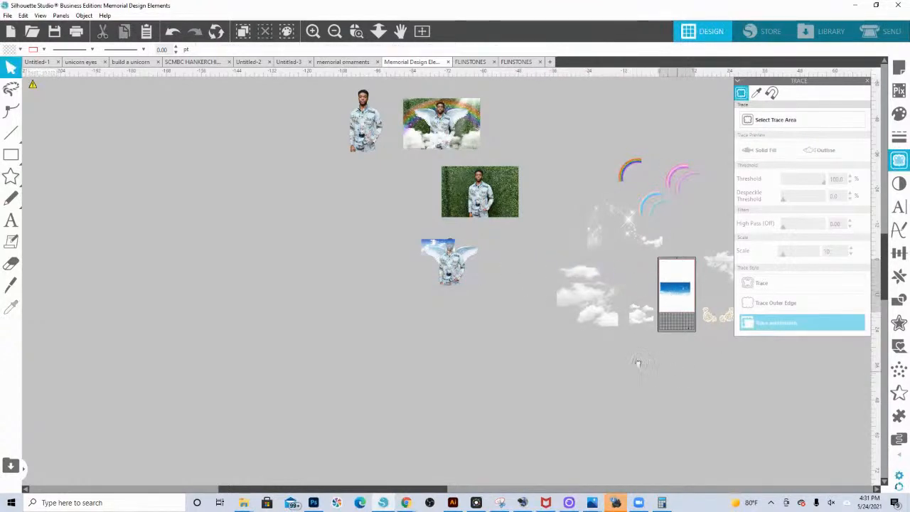
drag(637, 363, 476, 374)
drag(629, 322, 261, 274)
Step: Try enlarging the photo cut-out with its oversized frame, and undo the resize
click(356, 30)
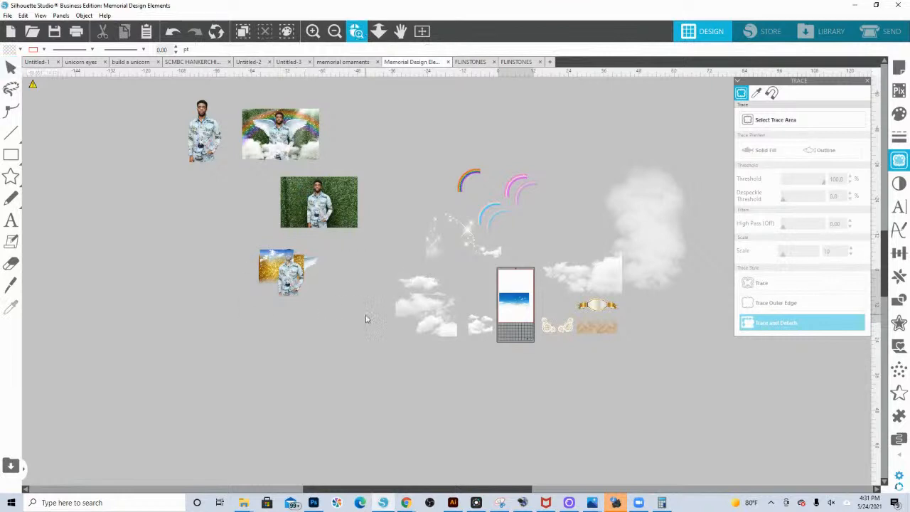
drag(366, 318, 240, 248)
click(285, 242)
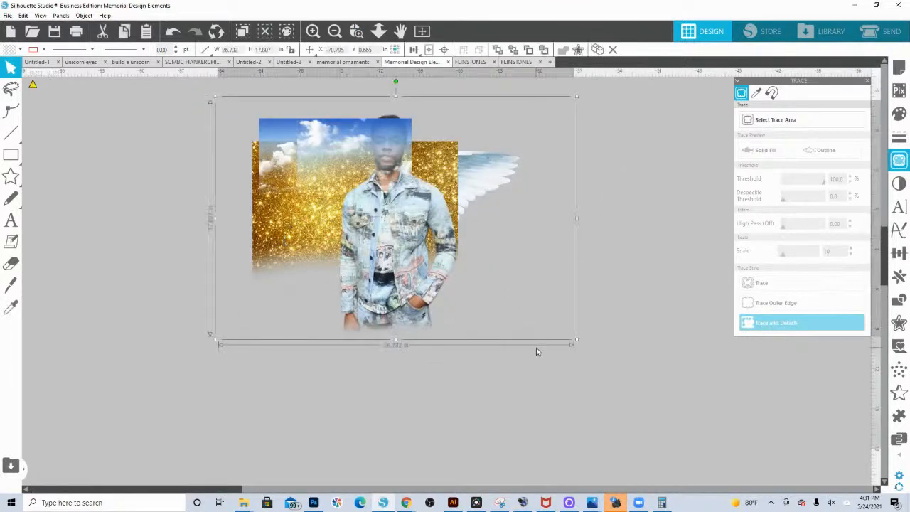
drag(576, 341, 743, 455)
key(ctrl+z)
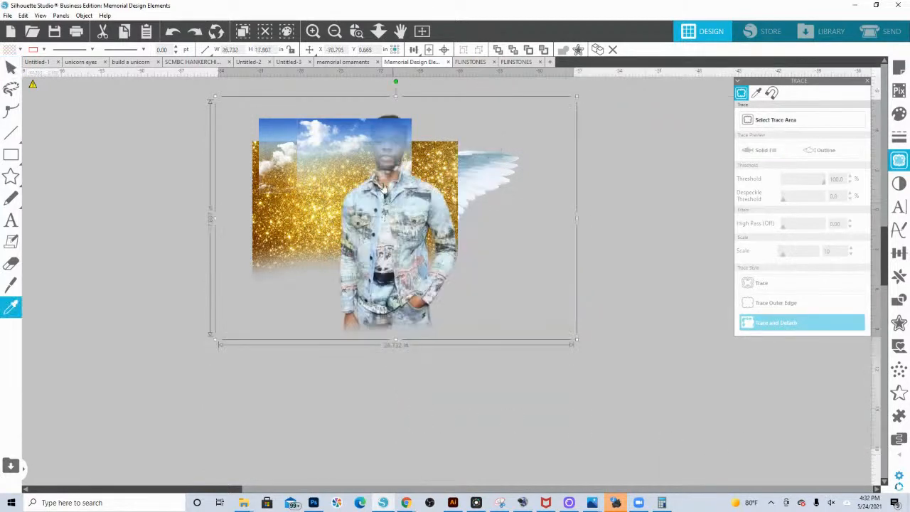
Step: Move the photo cut-out to the empty space below the design and apply Trace and Detach to it at a 100% threshold
click(379, 32)
drag(398, 213, 486, 418)
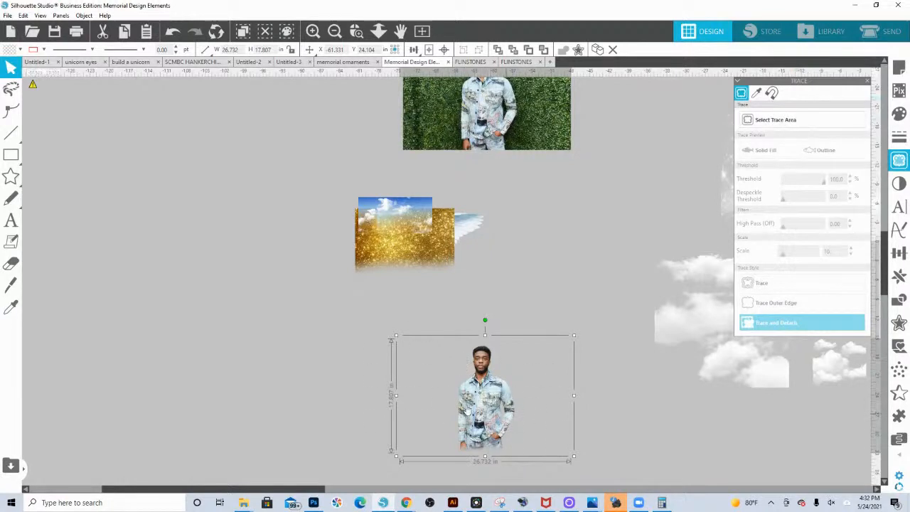
click(779, 120)
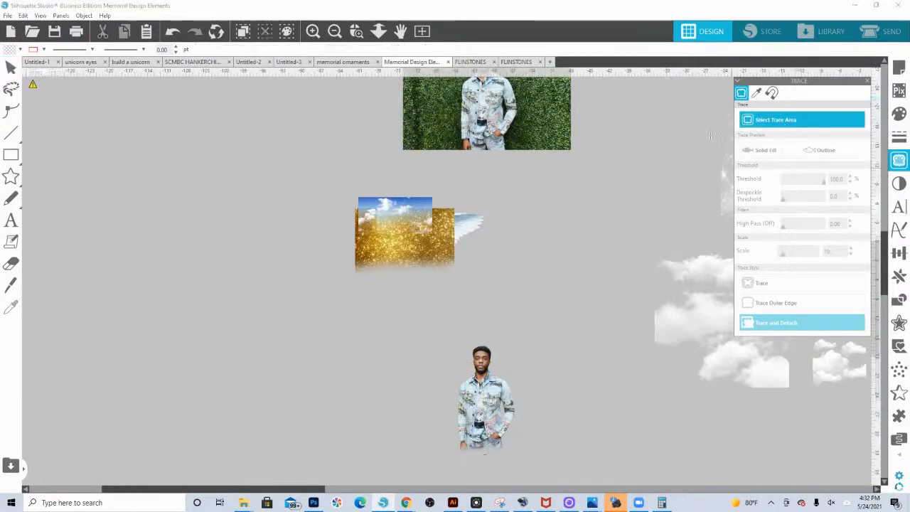
drag(408, 320, 553, 486)
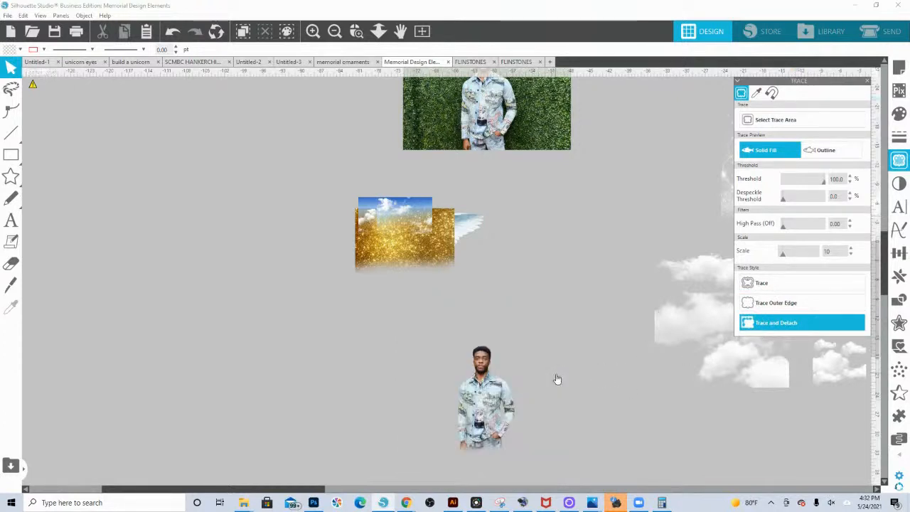
Step: Move the detached photo figure away from its original frame and delete that leftover frame
drag(492, 407, 264, 324)
click(473, 347)
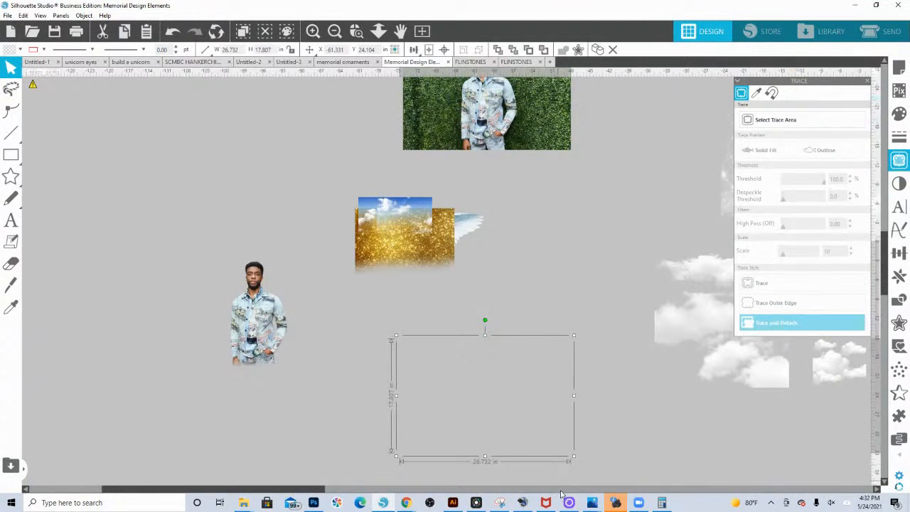
key(Delete)
Step: Set the gold glitter and sky images aside and place the detached photo figure over the wings
drag(401, 254, 259, 231)
drag(404, 218, 279, 206)
drag(262, 331, 427, 268)
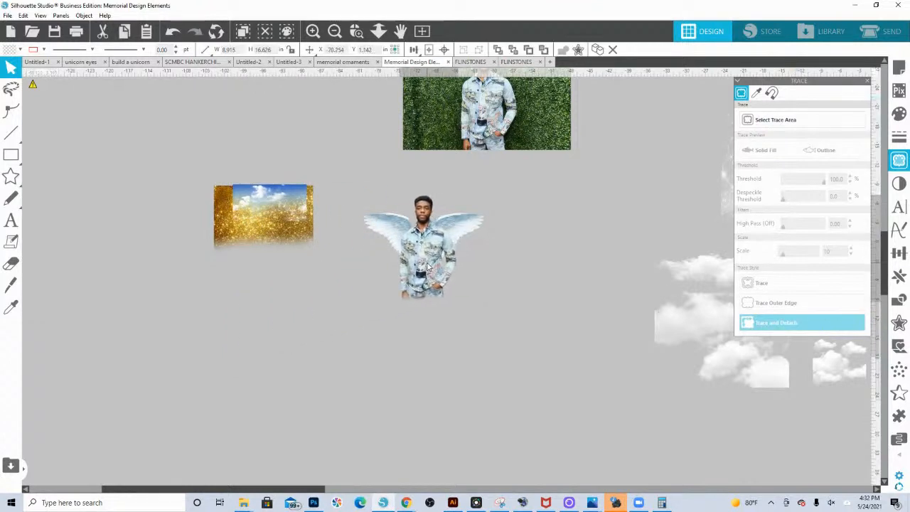
Step: Group the photo figure with the angel wings
drag(476, 334, 354, 186)
right_click(428, 226)
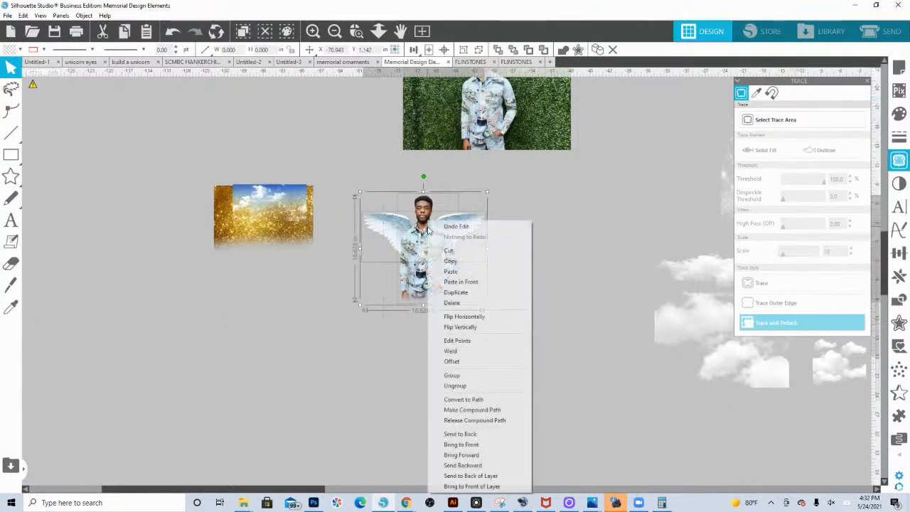
click(452, 374)
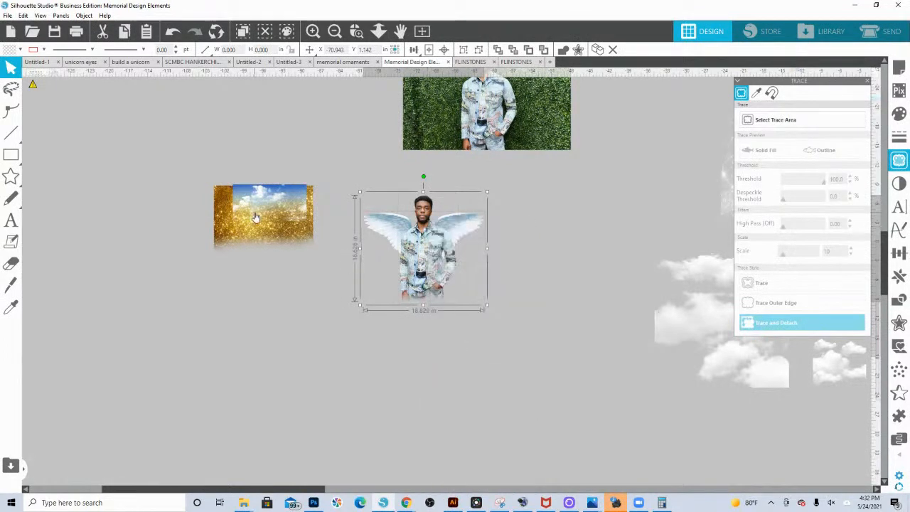
Step: Enlarge the gold glitter image to about 47.8 by 35.9 in, try it behind the winged figure, and move it aside
click(257, 221)
drag(314, 258, 395, 324)
drag(469, 367, 524, 419)
drag(384, 328, 430, 305)
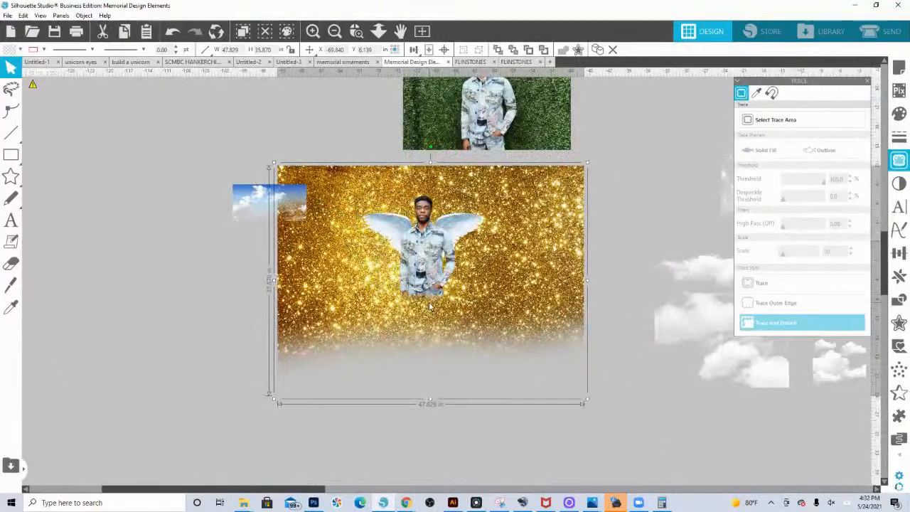
drag(506, 306, 5, 358)
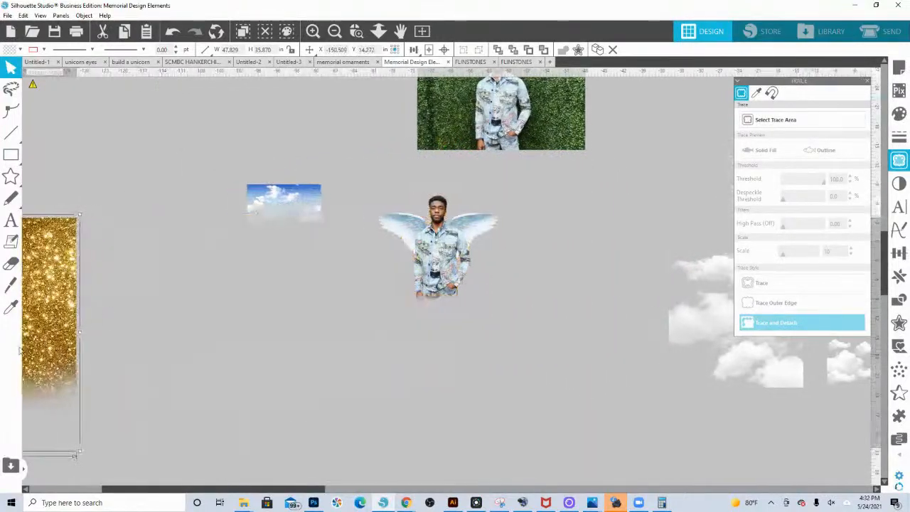
Step: Enlarge the sky image and crop its left side in point editing by shifting the two left corner points inward to the seam
click(281, 203)
drag(328, 225, 437, 279)
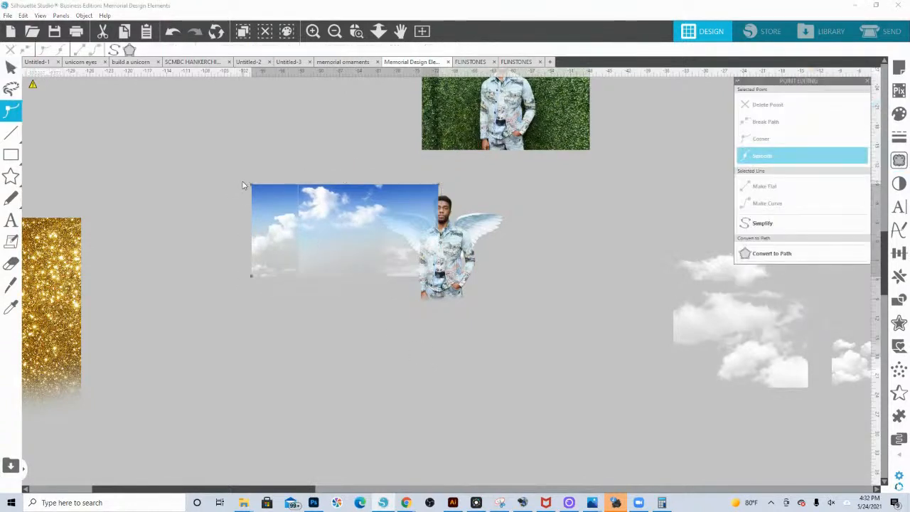
drag(202, 160, 314, 275)
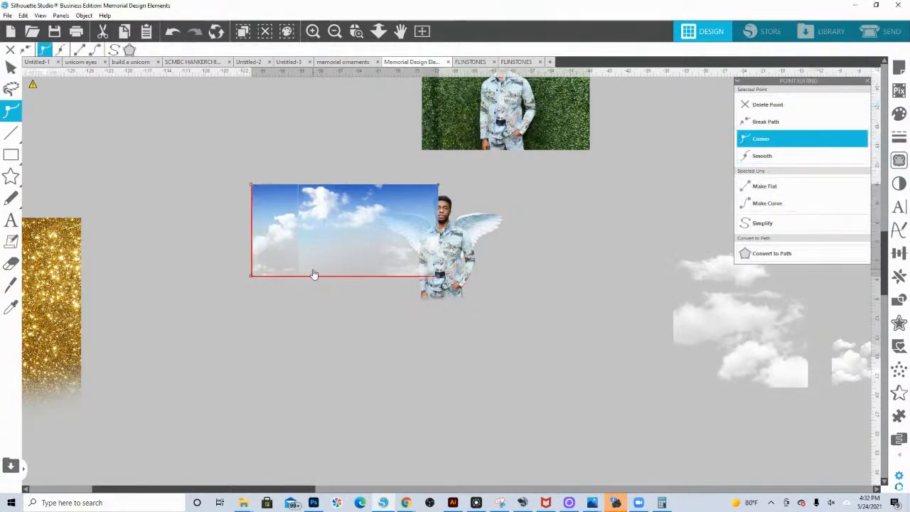
key(Right)
key(Right)
key(Right)
key(Right)
key(Right)
key(Right)
key(Right)
key(Right)
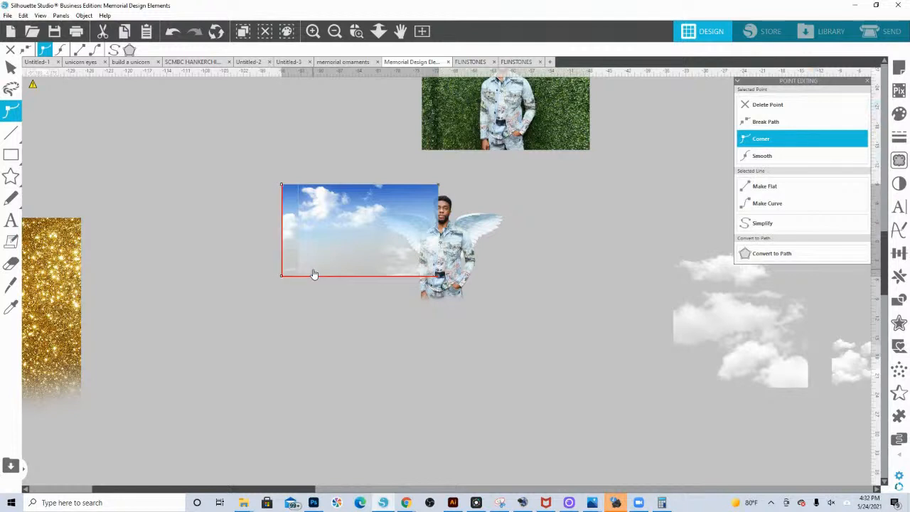
key(Right)
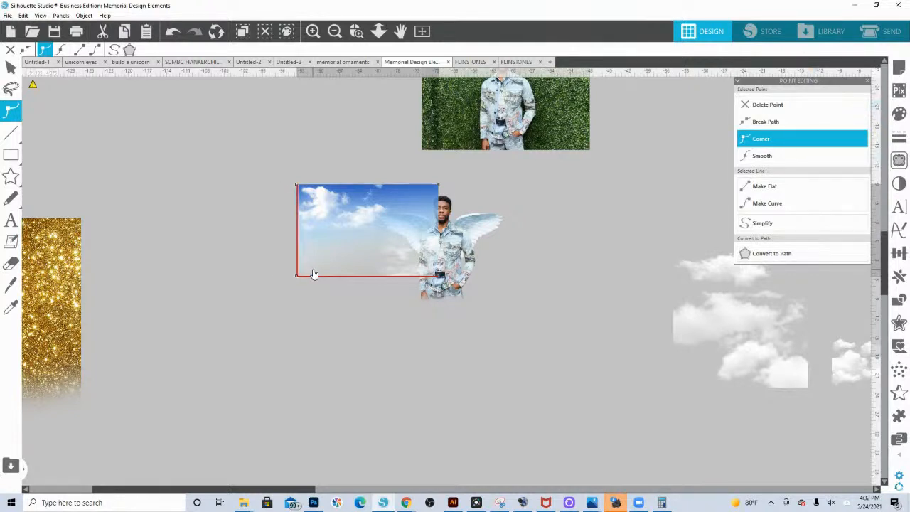
Step: Move the cropped sky image over the winged figure and send it to the back
click(310, 197)
drag(360, 213, 436, 224)
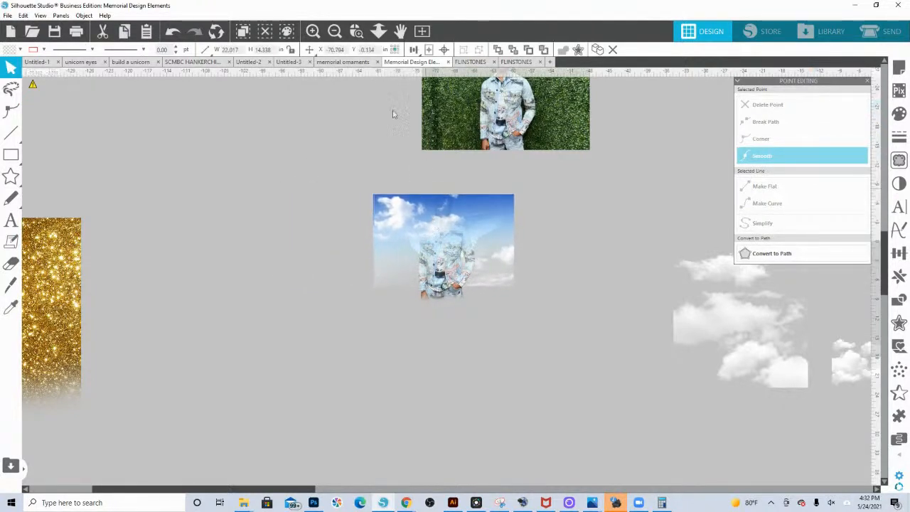
click(356, 30)
drag(356, 186, 580, 329)
right_click(473, 157)
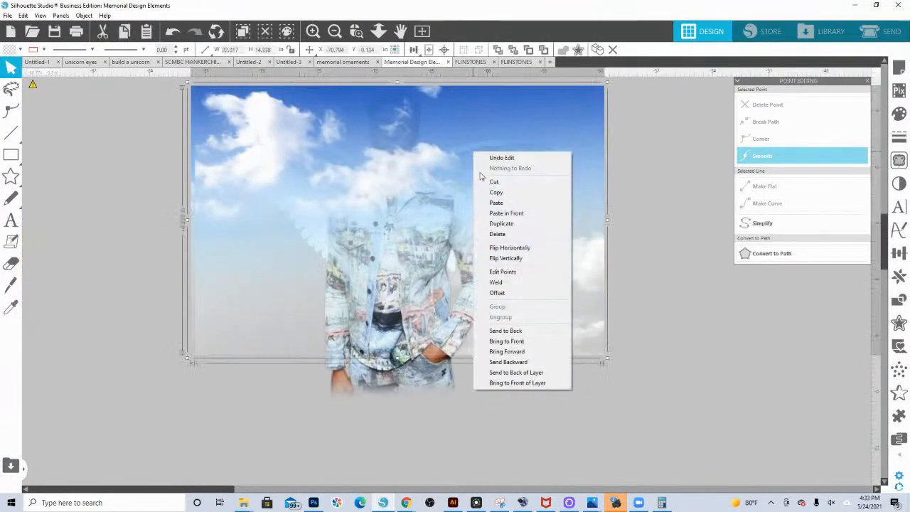
click(508, 331)
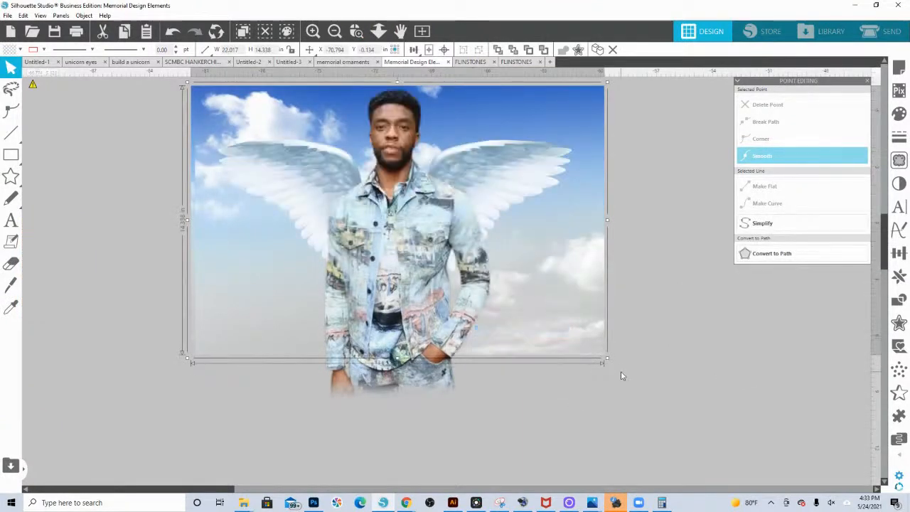
Step: Enlarge the sky image to about 27.4 by 17.9 in and position it so it fully surrounds the winged figure
drag(606, 357, 542, 347)
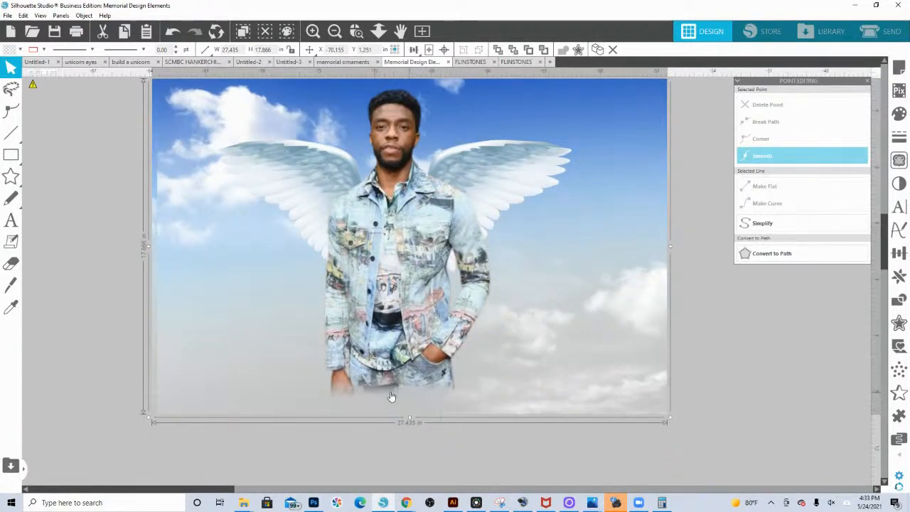
drag(528, 396, 525, 395)
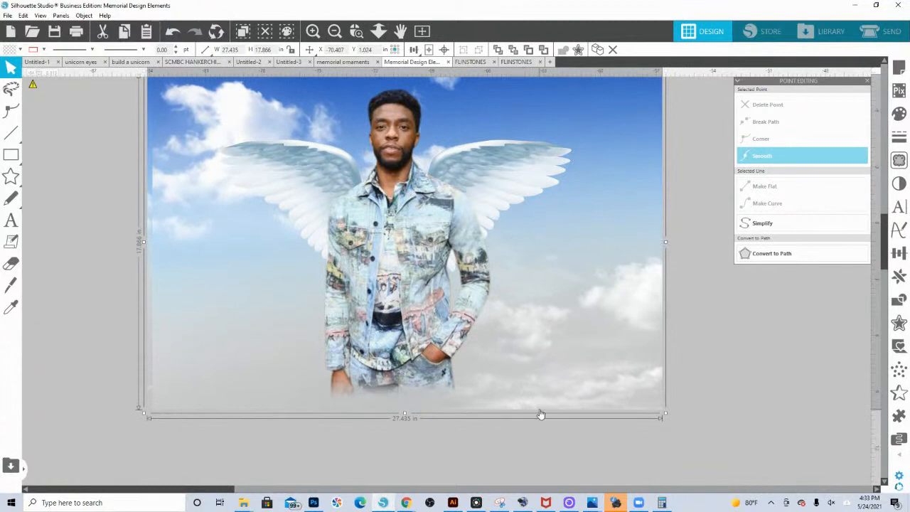
scroll(650, 320, up, 3)
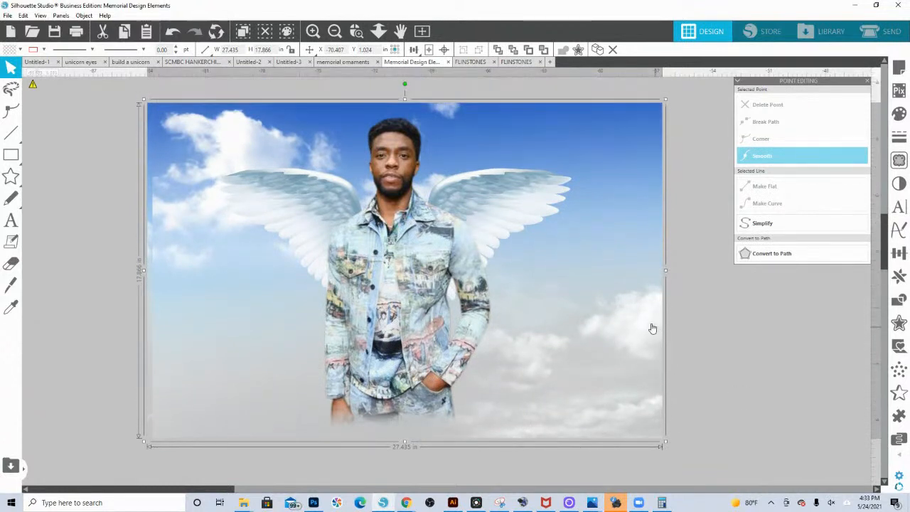
Step: Select the sky image together with the winged figure and move the composition to the empty area above the gold glitter
click(377, 37)
drag(437, 283, 429, 239)
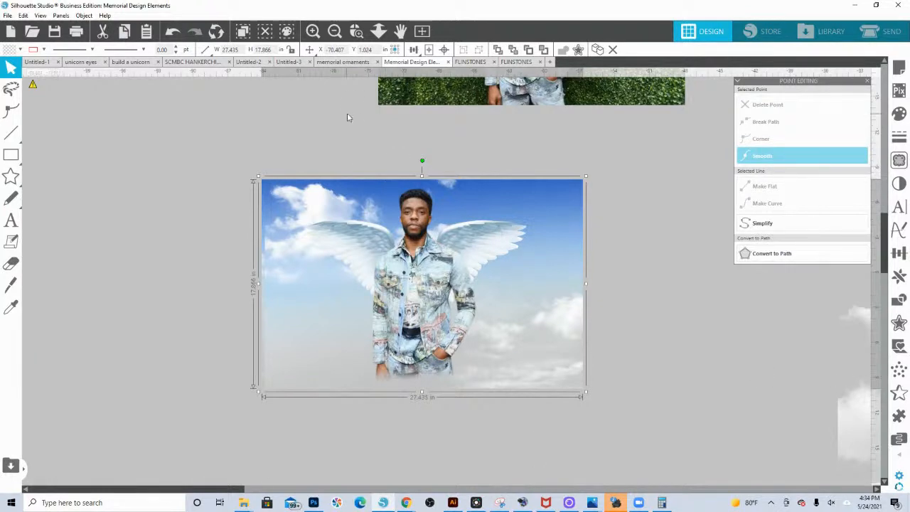
click(378, 31)
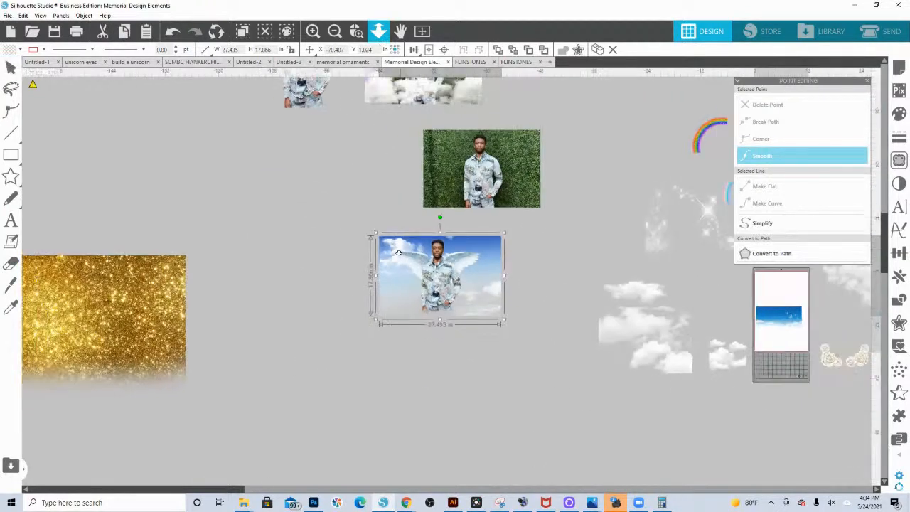
drag(509, 342, 384, 234)
drag(463, 280, 7, 155)
Step: Clone the winged figure from the sky composition and place the copy in the empty area right of the gold glitter
scroll(432, 286, up, 3)
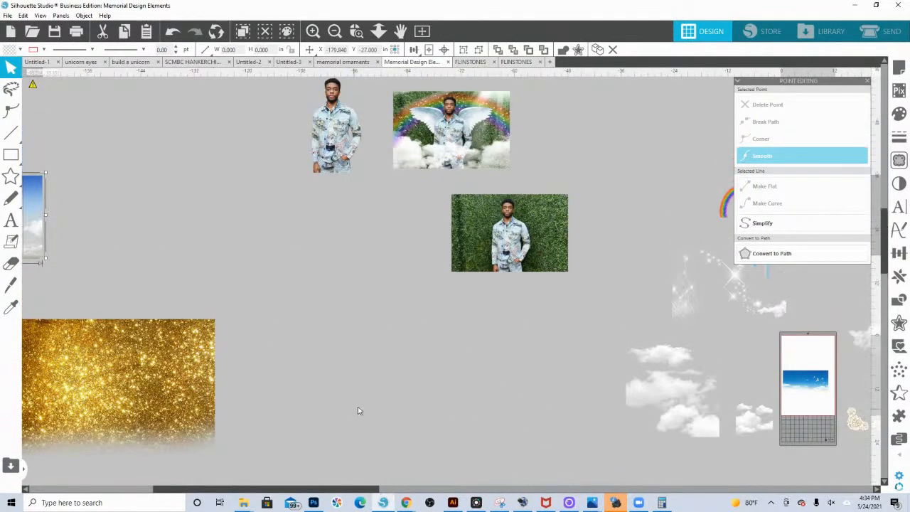
drag(223, 313, 382, 341)
click(362, 277)
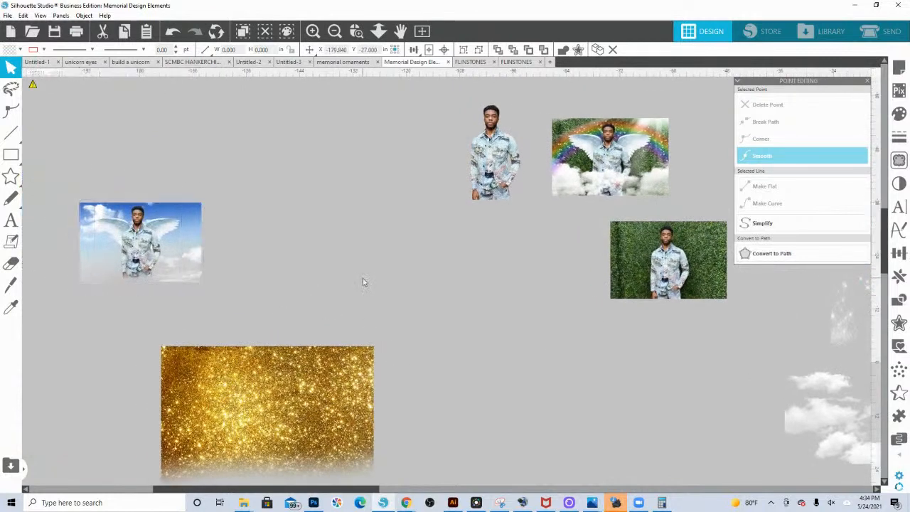
click(159, 226)
mouse_move(160, 220)
mouse_down()
mouse_move(472, 293)
mouse_move(582, 348)
mouse_up()
Step: Ungroup the cloned winged figure and delete its photo figure, keeping only the wings
right_click(580, 347)
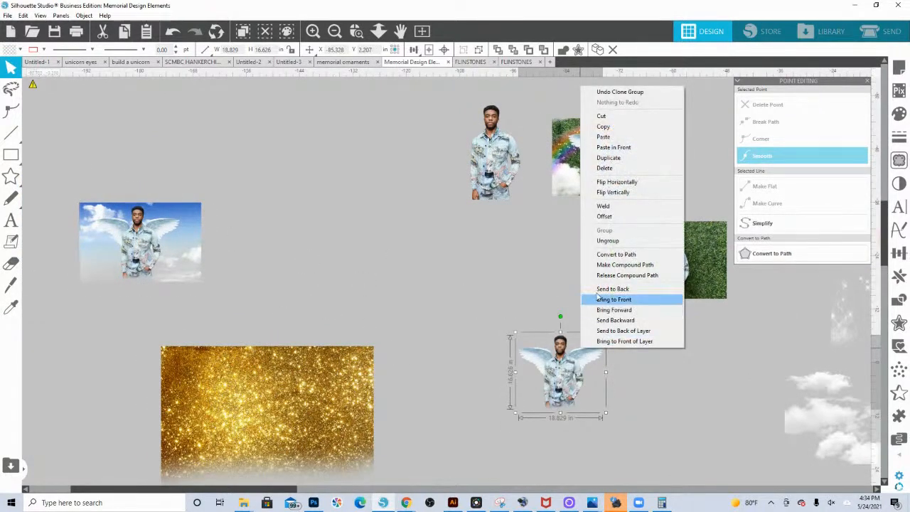
click(607, 240)
drag(567, 388, 446, 389)
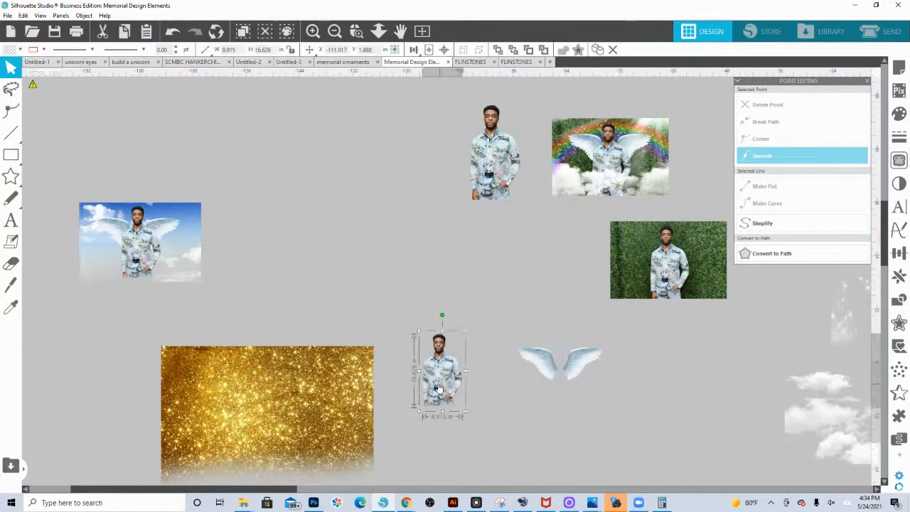
key(Delete)
click(558, 385)
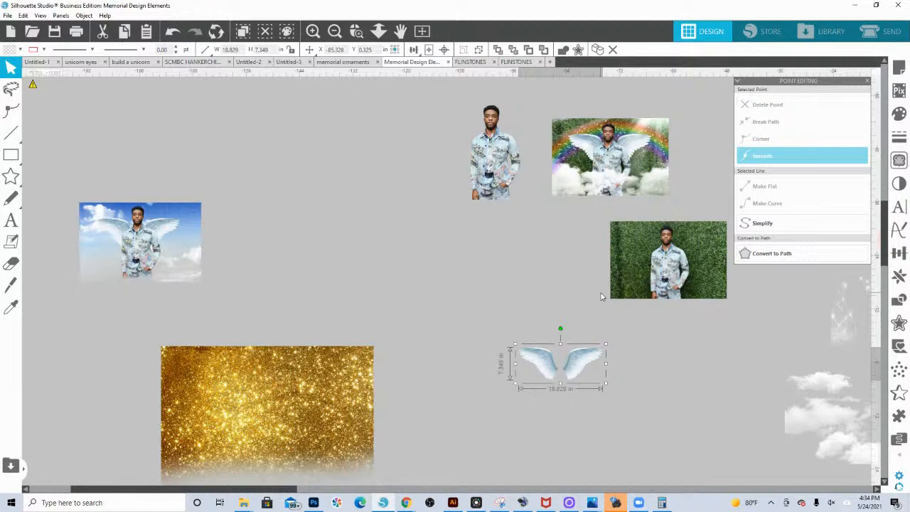
Step: Examine the round ornament designs in the memorial ornaments document, and return to the Memorial Design Elements document
key(space)
drag(753, 375, 363, 334)
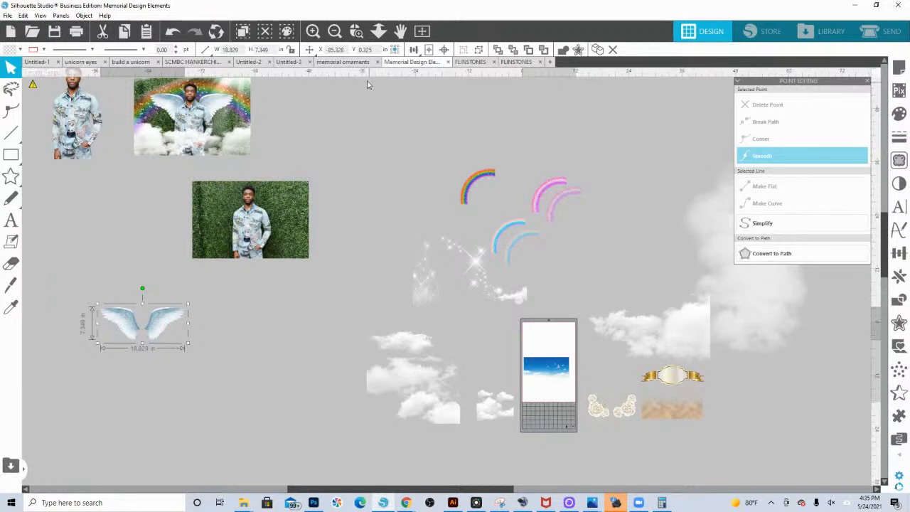
click(343, 62)
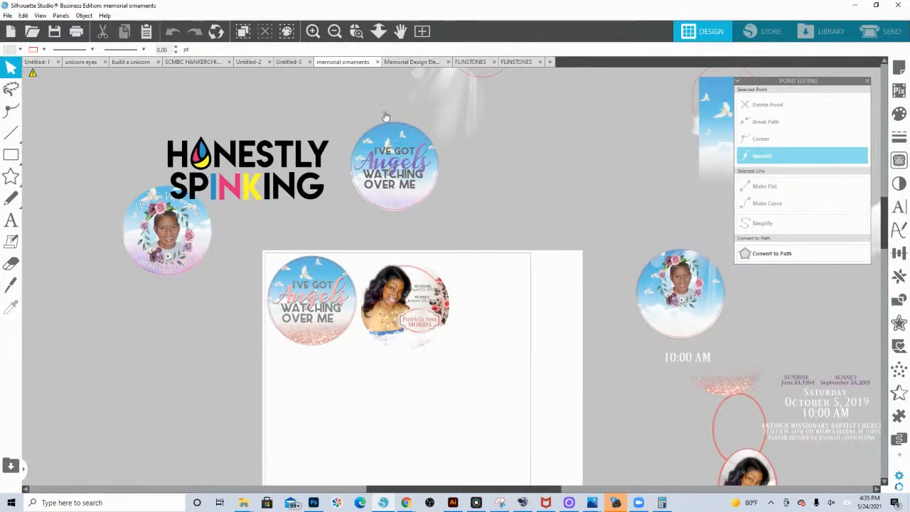
click(356, 31)
drag(138, 208, 671, 361)
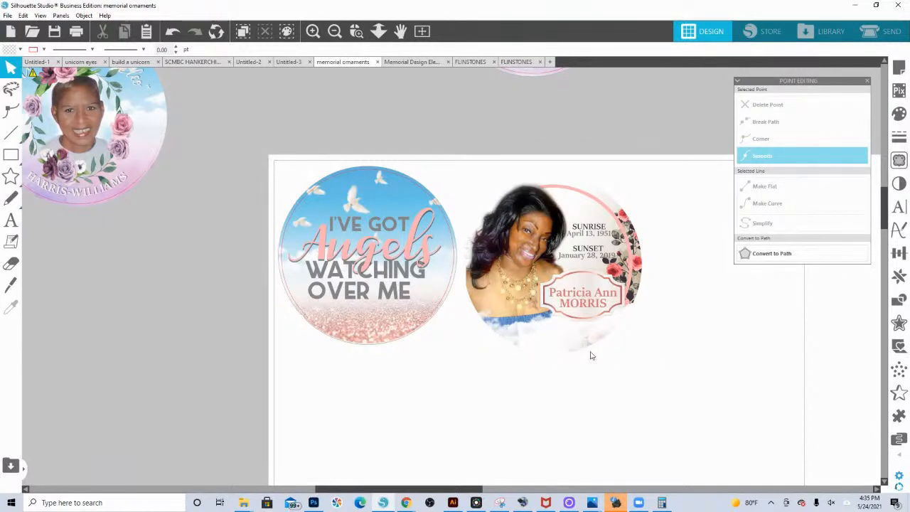
drag(492, 301, 806, 337)
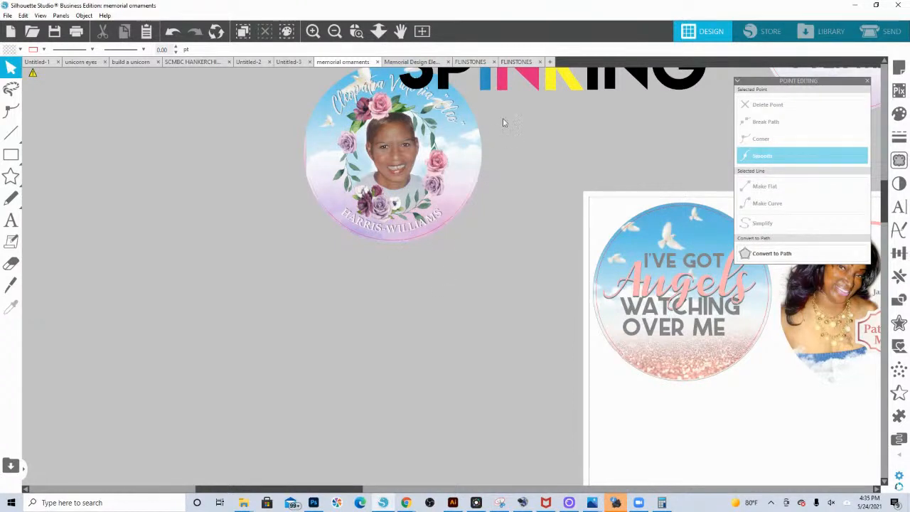
scroll(509, 238, up, 1)
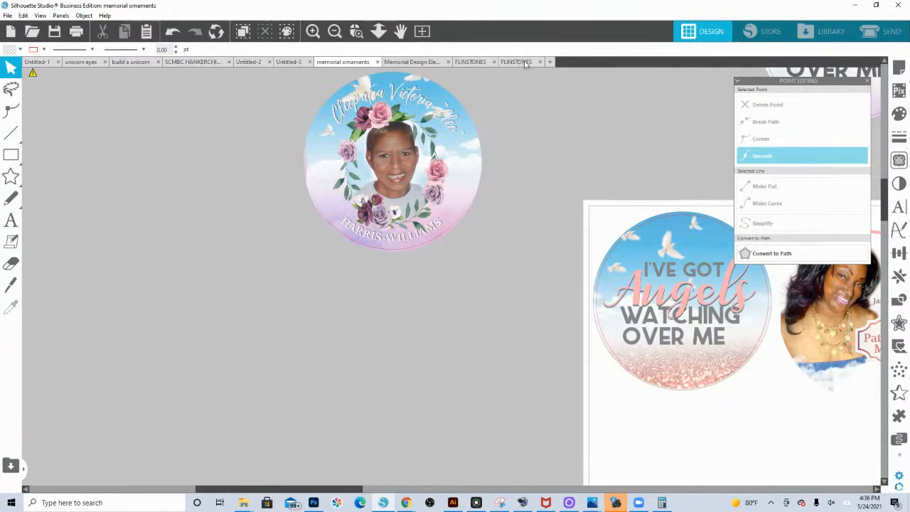
click(402, 63)
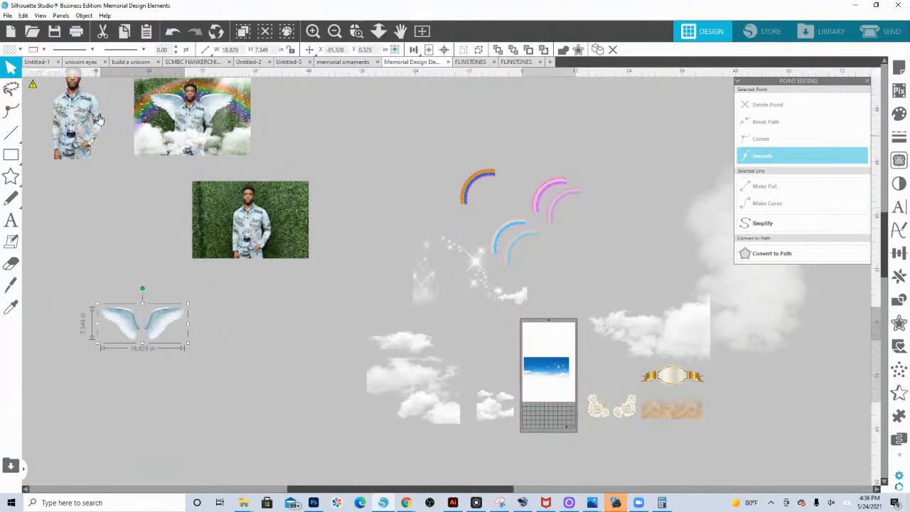
Step: Move the cut-out photo figure from above the wings to the open space beside them, below the green-hedge photo
drag(83, 115, 270, 290)
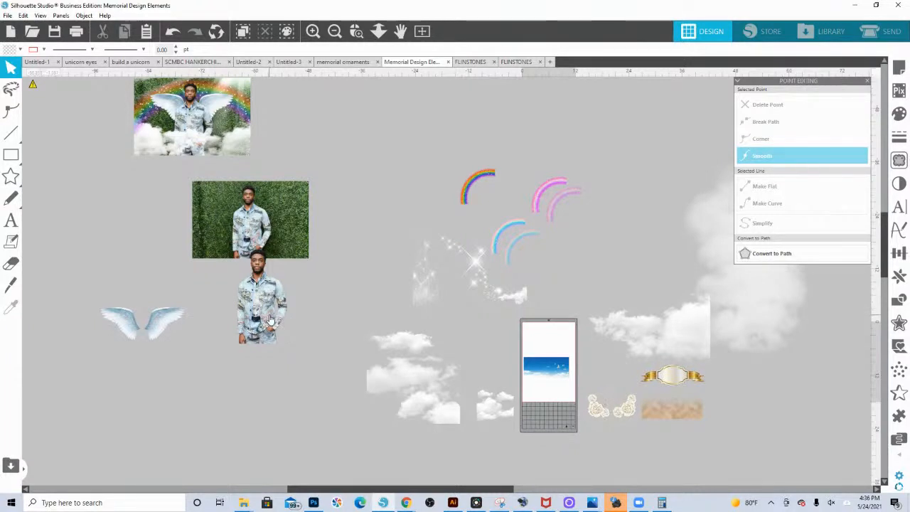
drag(269, 323, 262, 387)
click(356, 31)
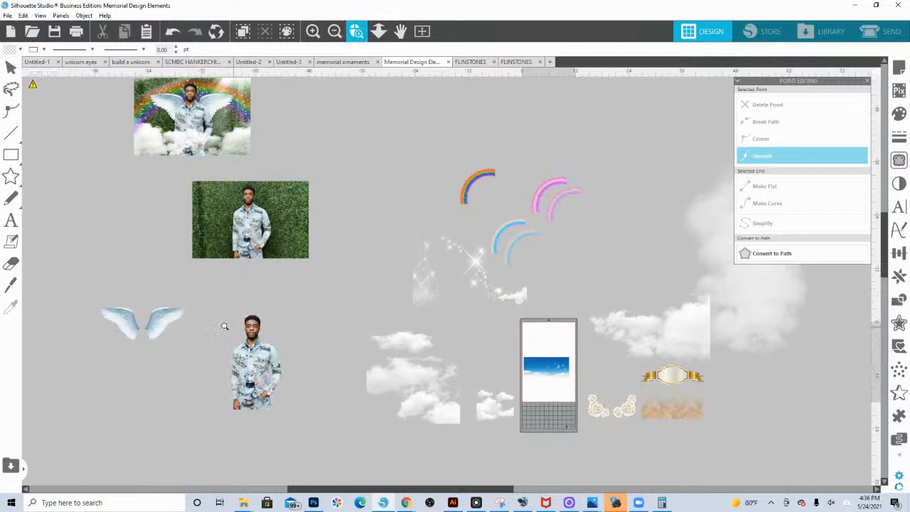
drag(310, 430, 311, 431)
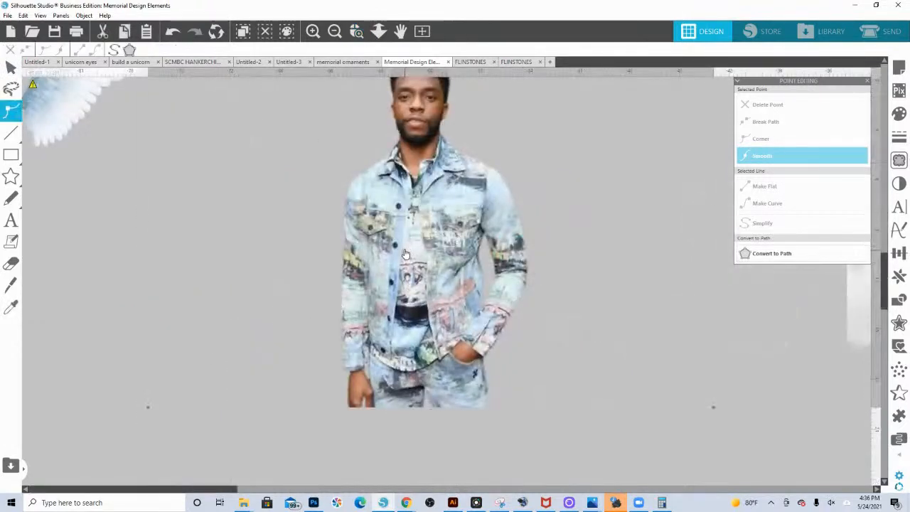
click(378, 31)
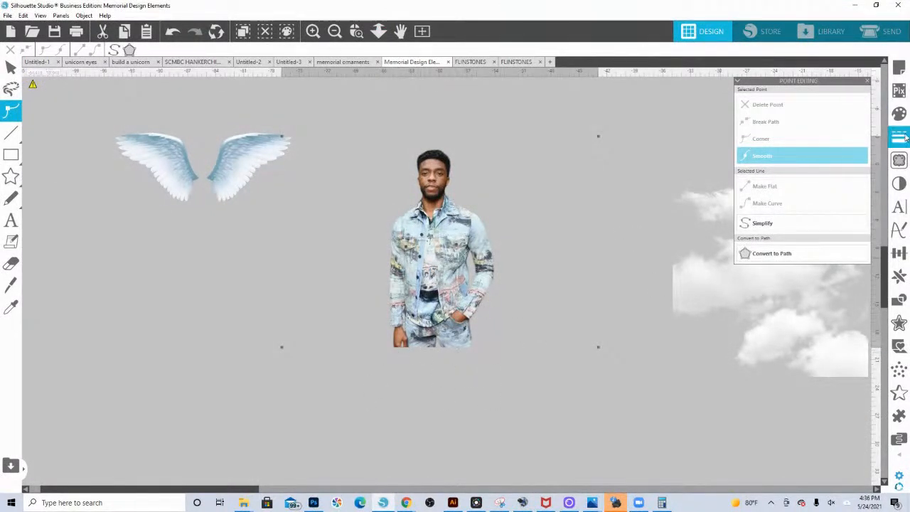
Step: Trace and detach the photo figure using a trace area around it and a threshold of 100%
click(899, 113)
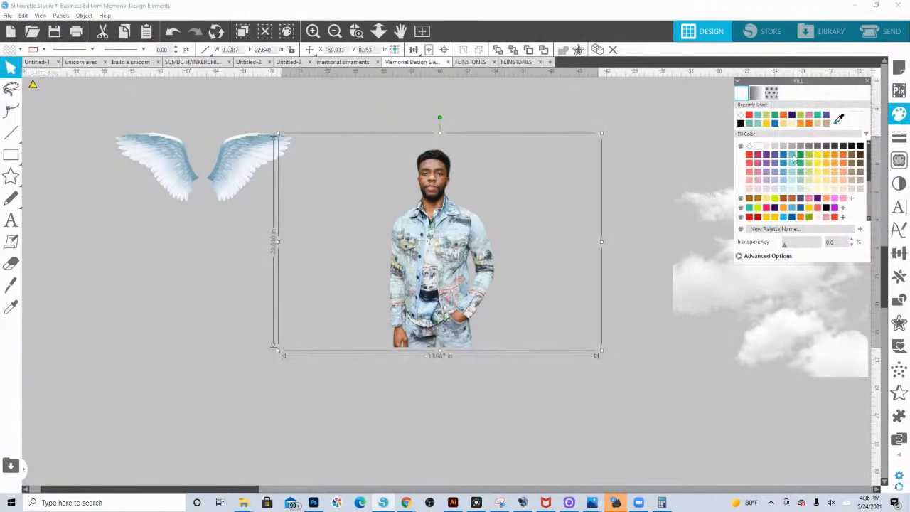
click(899, 160)
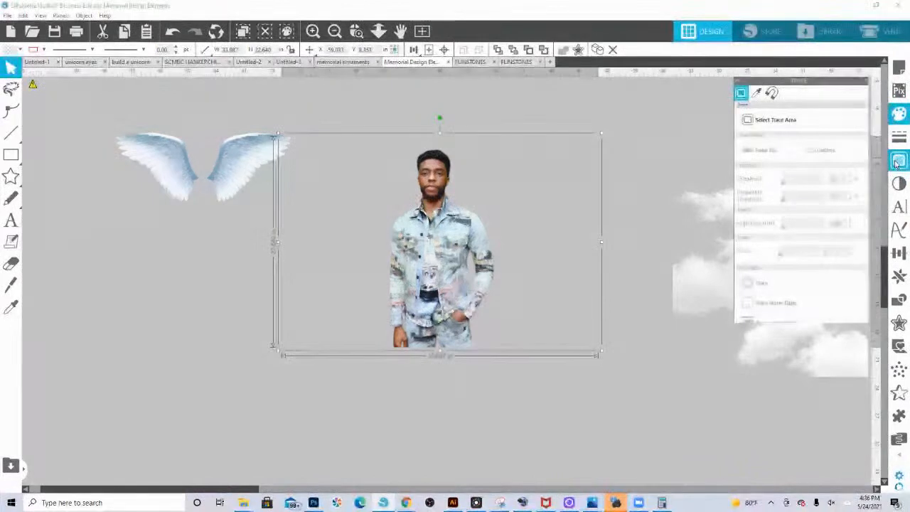
click(786, 122)
mouse_move(348, 134)
mouse_down()
mouse_move(459, 234)
mouse_move(538, 395)
mouse_up()
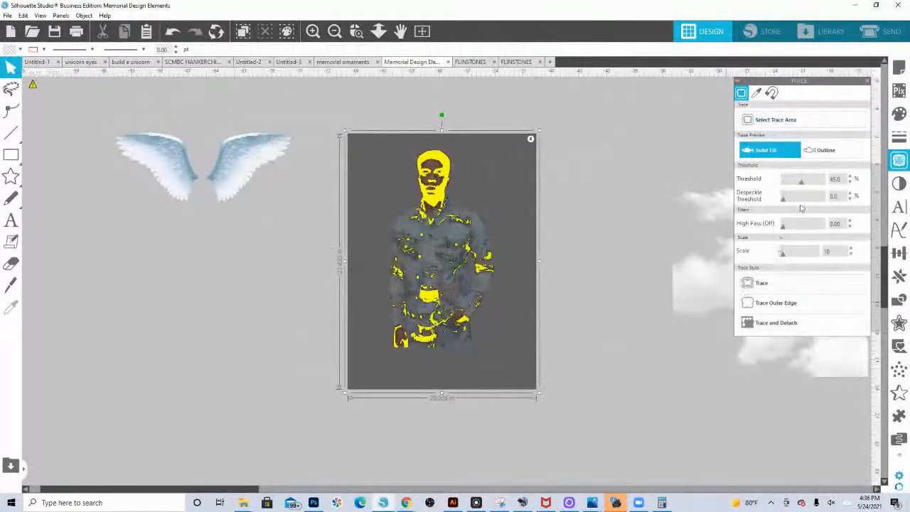
drag(797, 185, 824, 181)
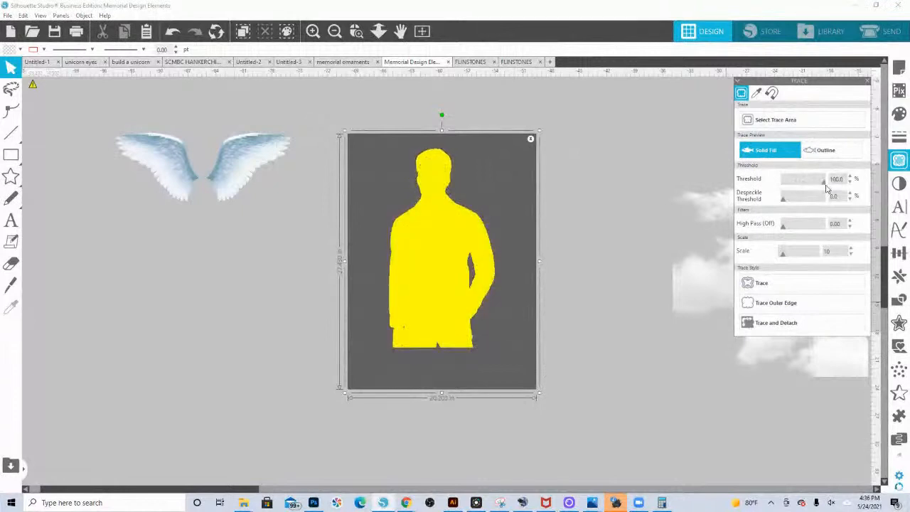
click(766, 320)
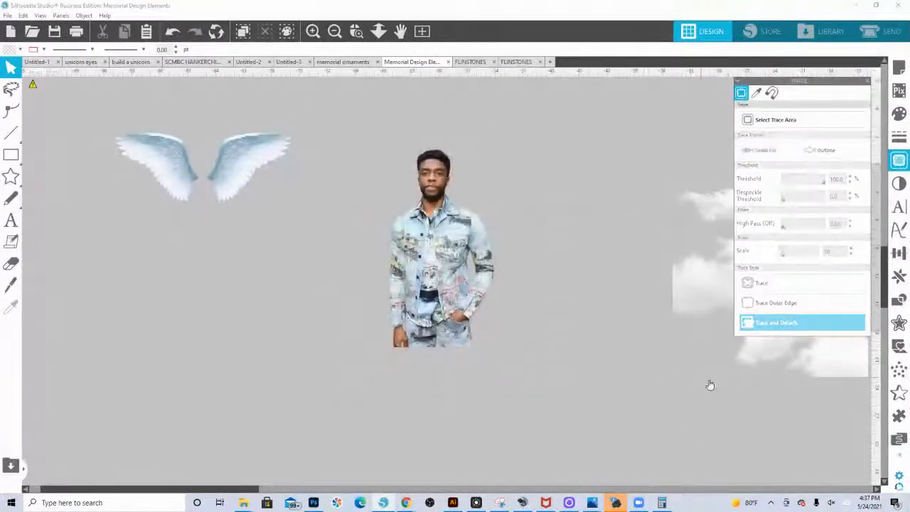
Step: Pull the detached figure off its leftover image frame and place it beside the wings, below the green-hedge photo
drag(439, 313, 211, 321)
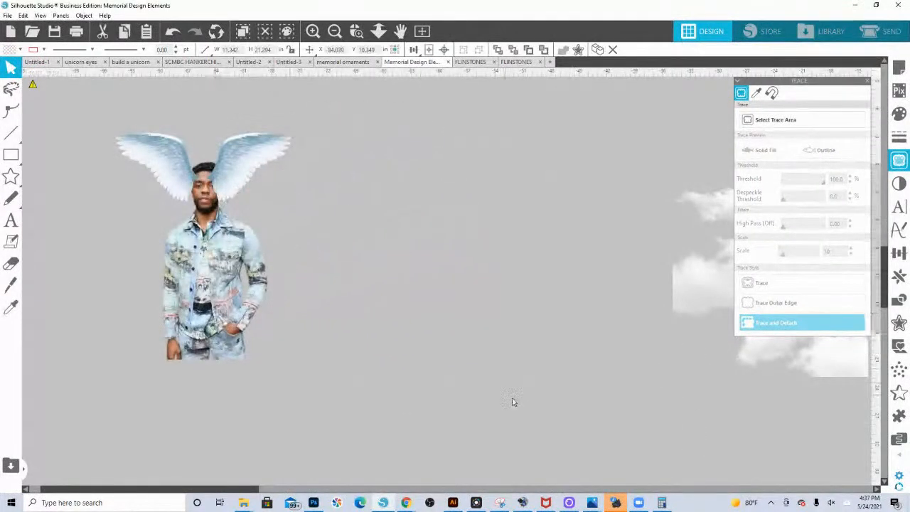
click(359, 222)
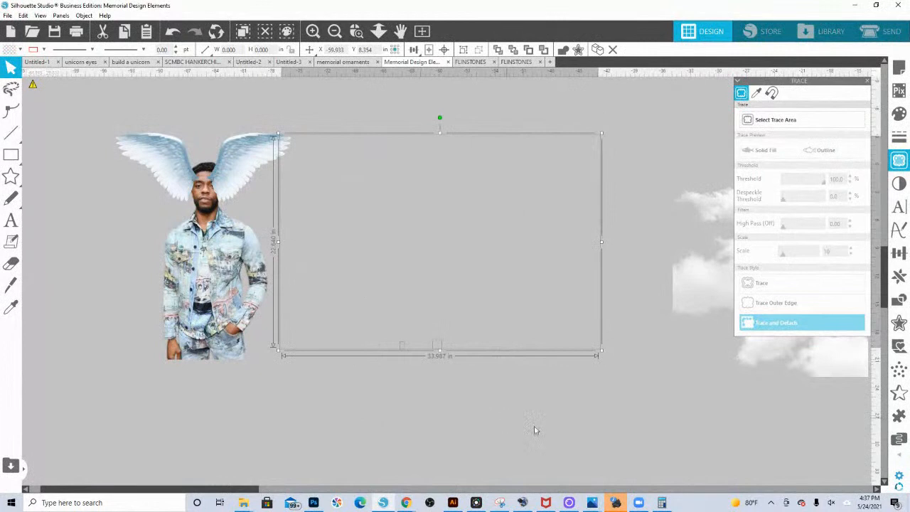
click(298, 126)
click(378, 30)
drag(386, 233, 376, 142)
drag(367, 285, 450, 262)
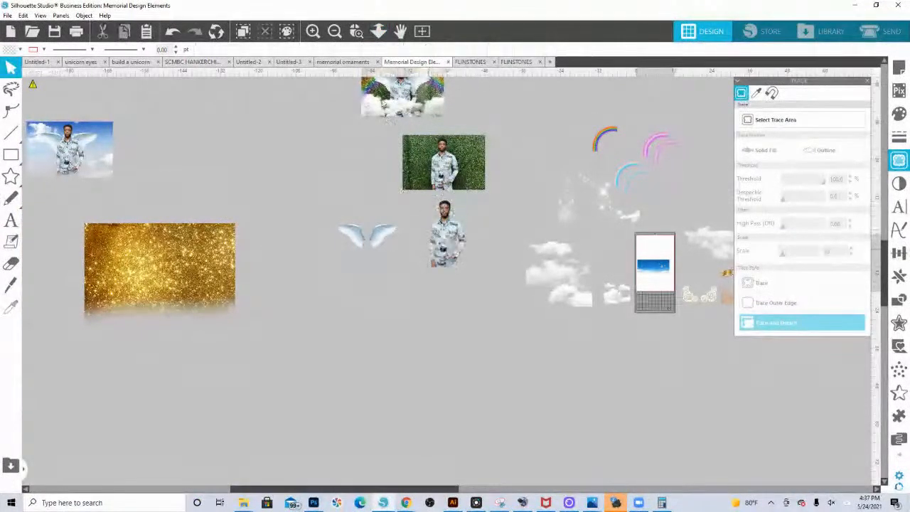
Step: Duplicate the detached figure, leaving one copy just beneath the wings and the other below the green-hedge photo
click(356, 31)
drag(419, 172, 506, 302)
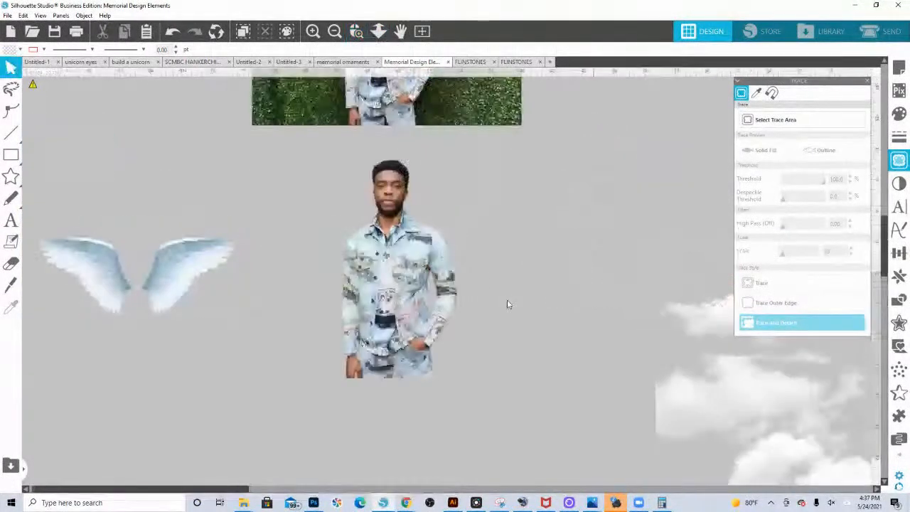
click(414, 276)
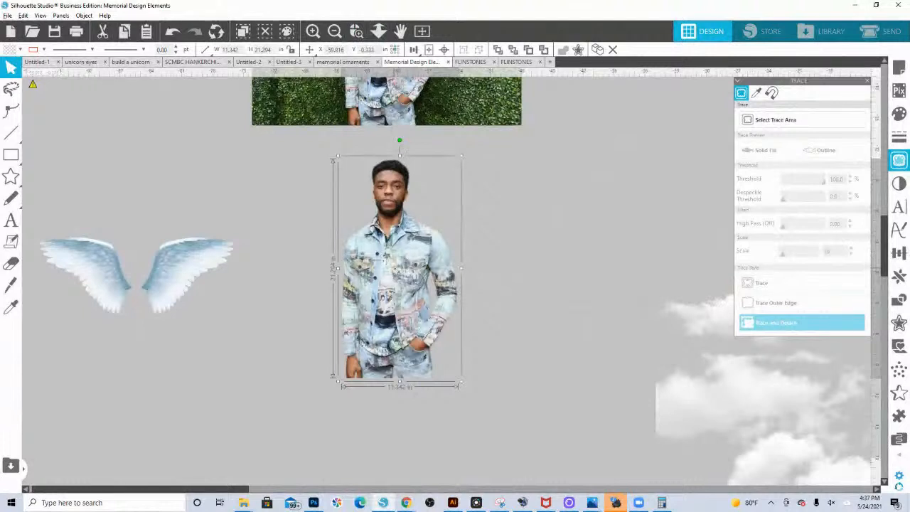
drag(390, 272, 128, 372)
drag(385, 295, 412, 276)
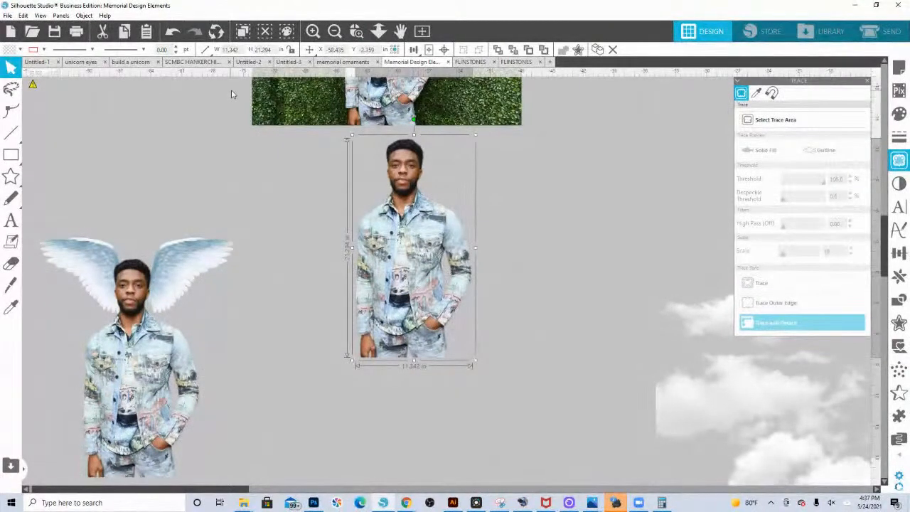
Step: Fill the detached figure with a solid light orange and move it over the man in the green-hedge photo
click(17, 50)
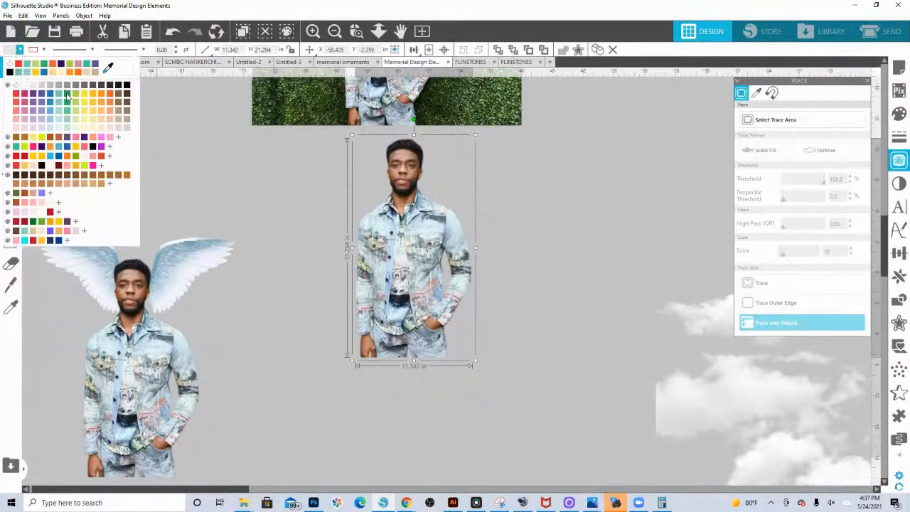
click(66, 93)
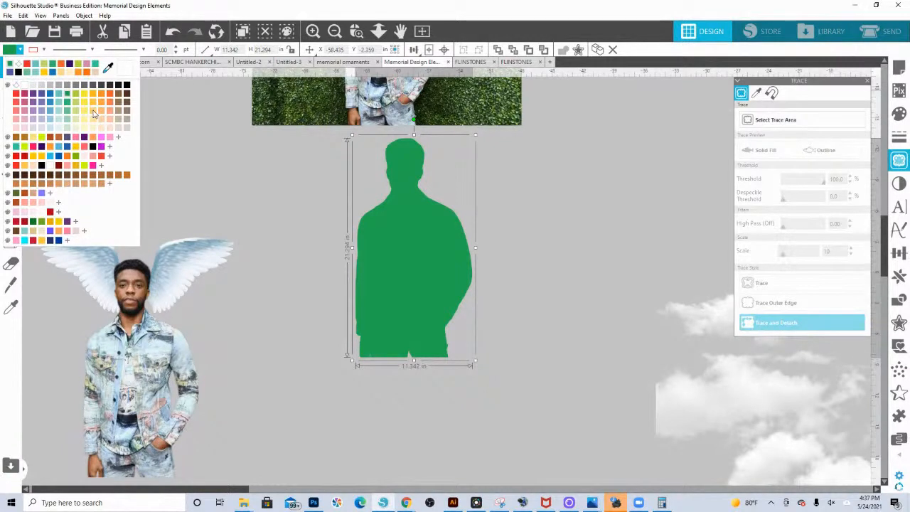
click(93, 113)
drag(390, 284, 363, 130)
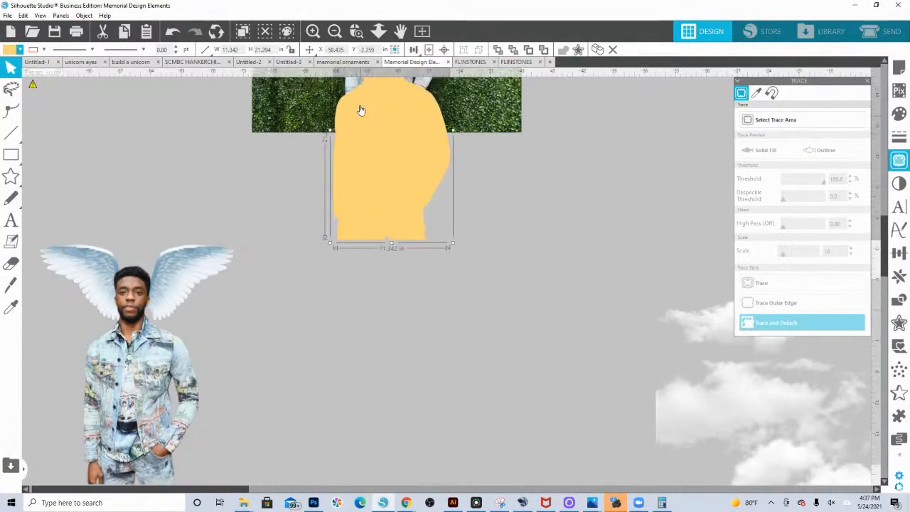
scroll(360, 110, up, 3)
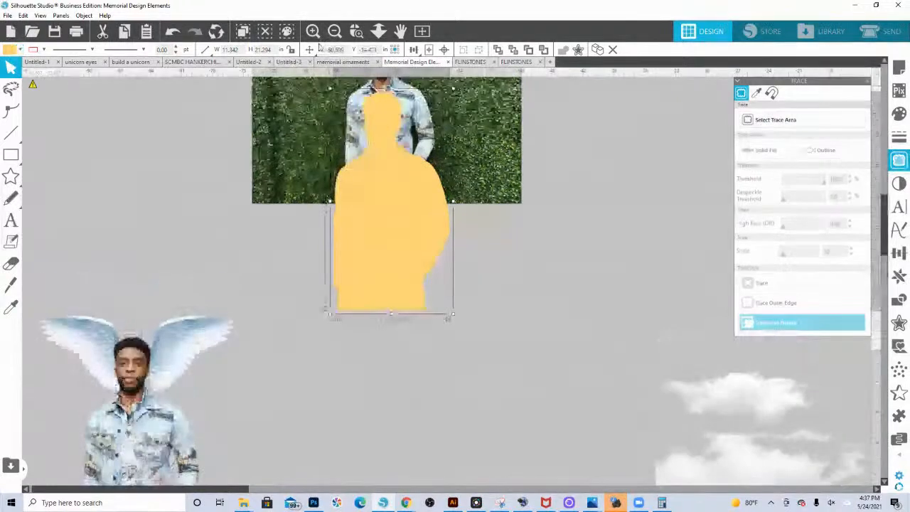
drag(400, 223, 405, 118)
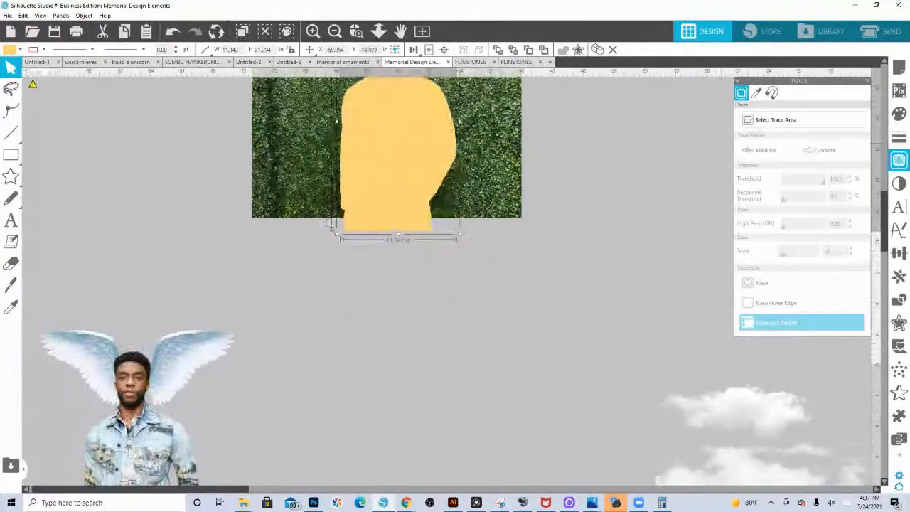
Step: Set the silhouette's fill transparency to 66% and scale it to about 8.76 in wide to match the man in the photo
click(899, 115)
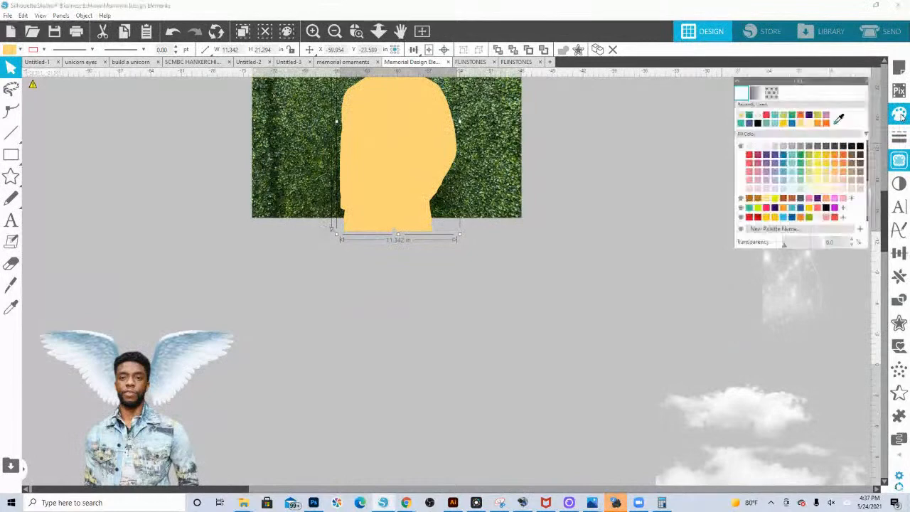
drag(784, 245, 807, 243)
scroll(463, 92, up, 4)
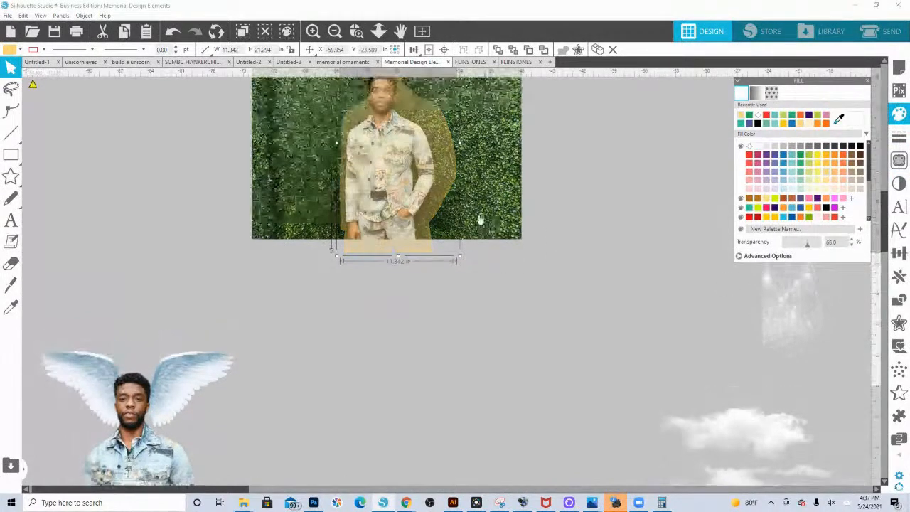
drag(460, 88, 436, 132)
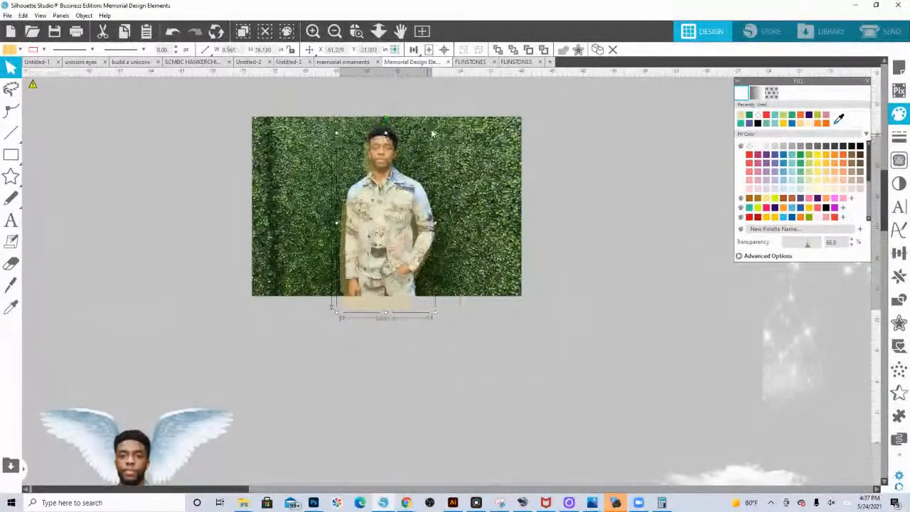
click(356, 32)
click(375, 218)
scroll(352, 183, up, 1)
scroll(352, 184, up, 1)
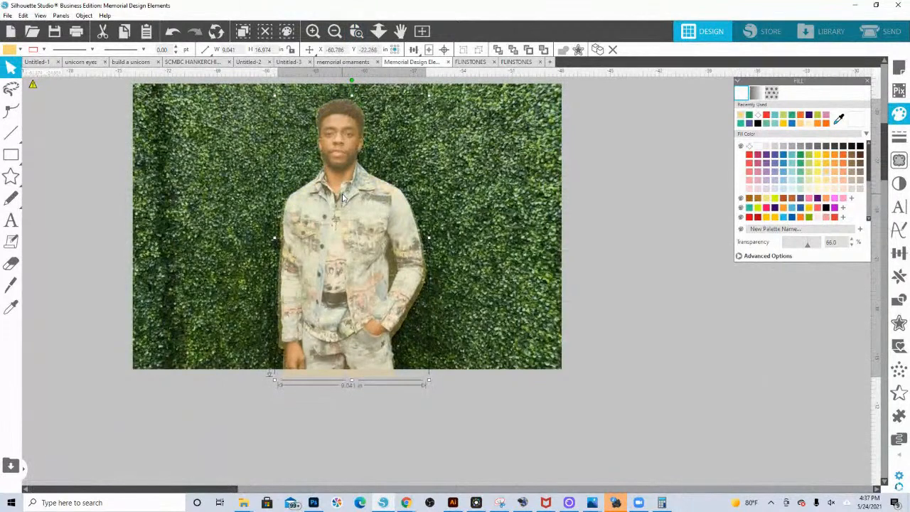
drag(428, 381, 425, 375)
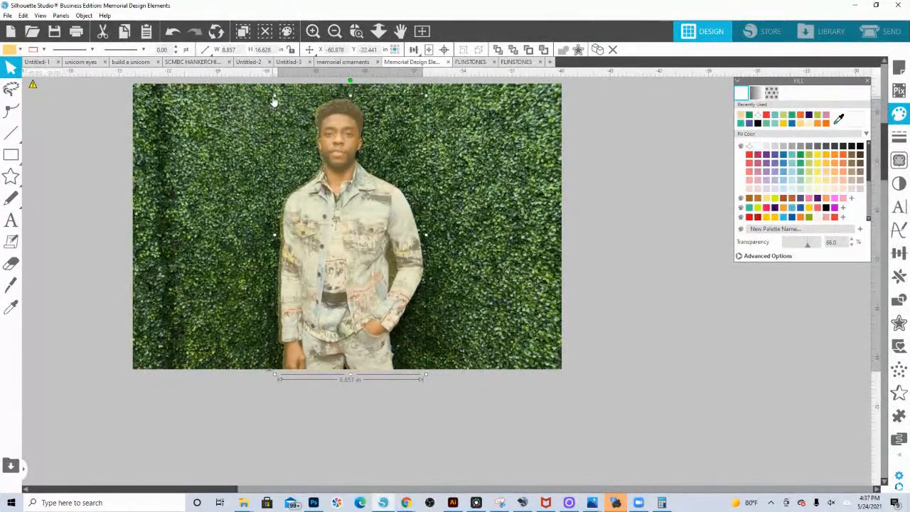
drag(273, 94, 277, 97)
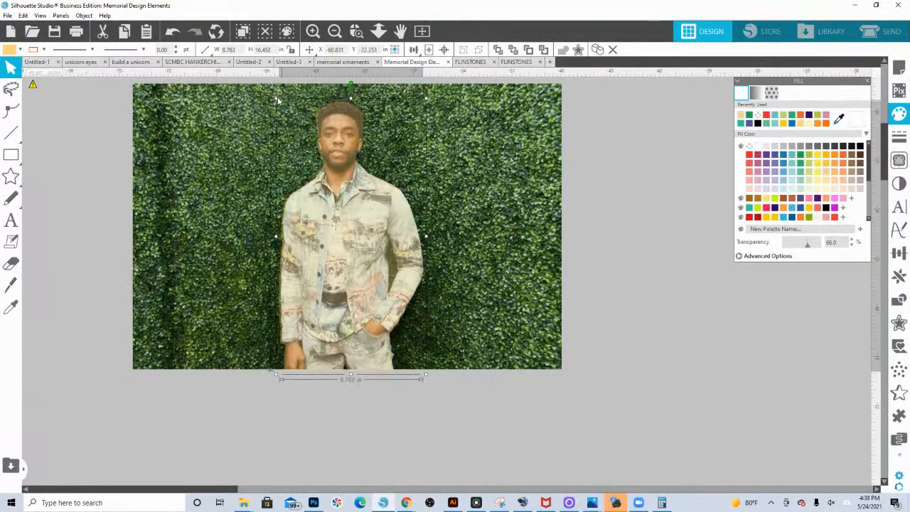
Step: Fine-tune the silhouette's fit over the man to about 8.77 in wide and set its fill transparency to 0%
click(356, 30)
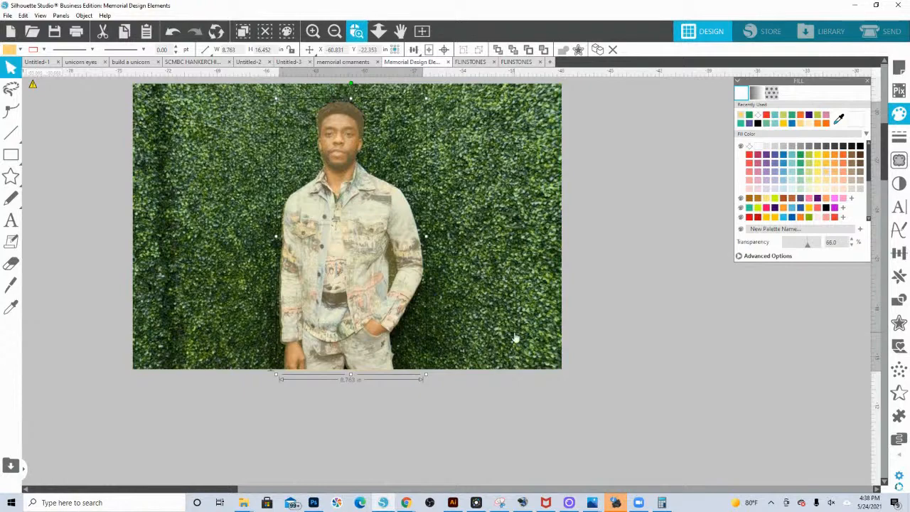
drag(515, 338, 189, 106)
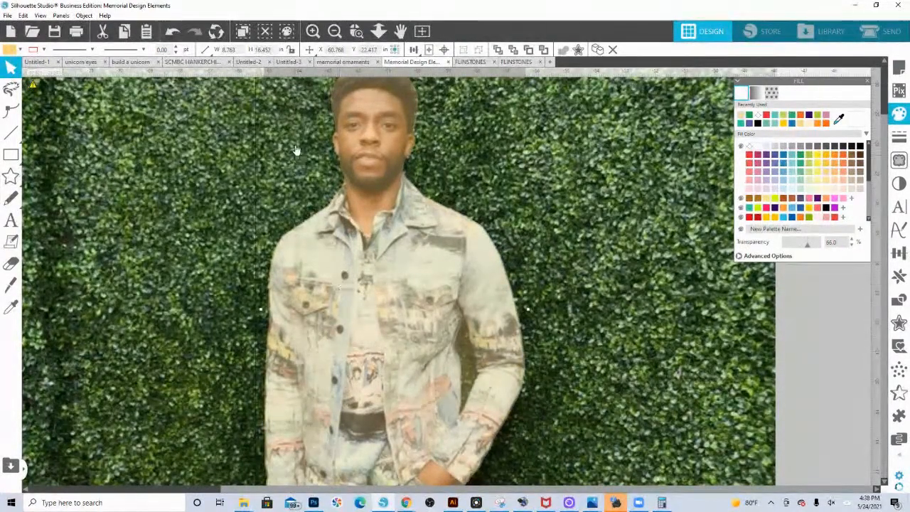
scroll(477, 288, up, 1)
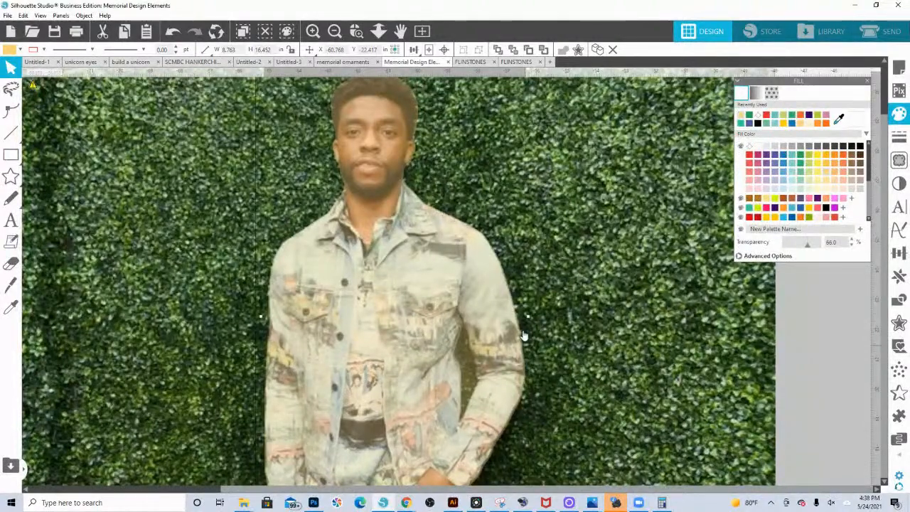
scroll(526, 349, up, 3)
drag(528, 129, 528, 126)
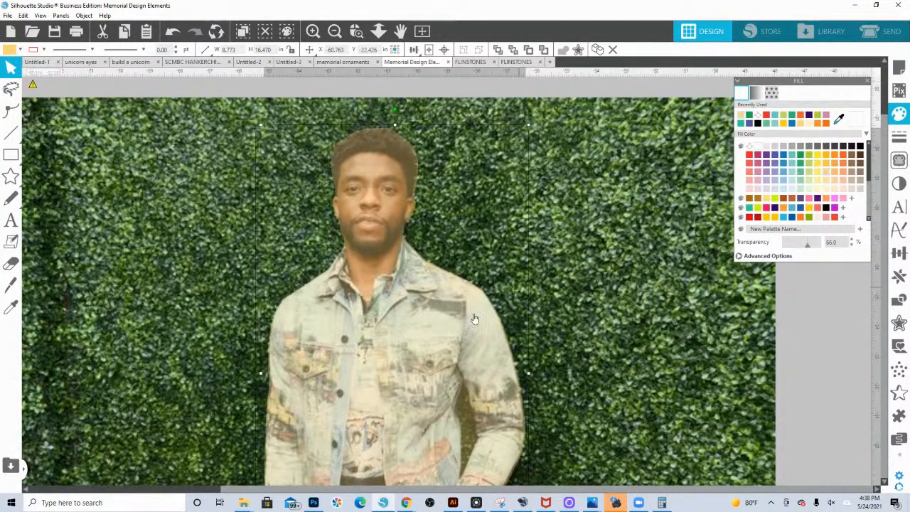
scroll(492, 403, down, 5)
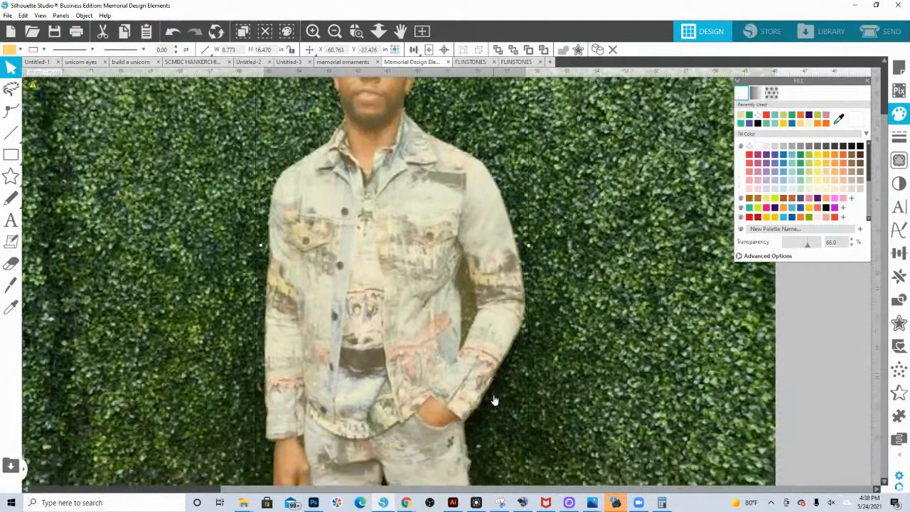
drag(806, 244, 780, 251)
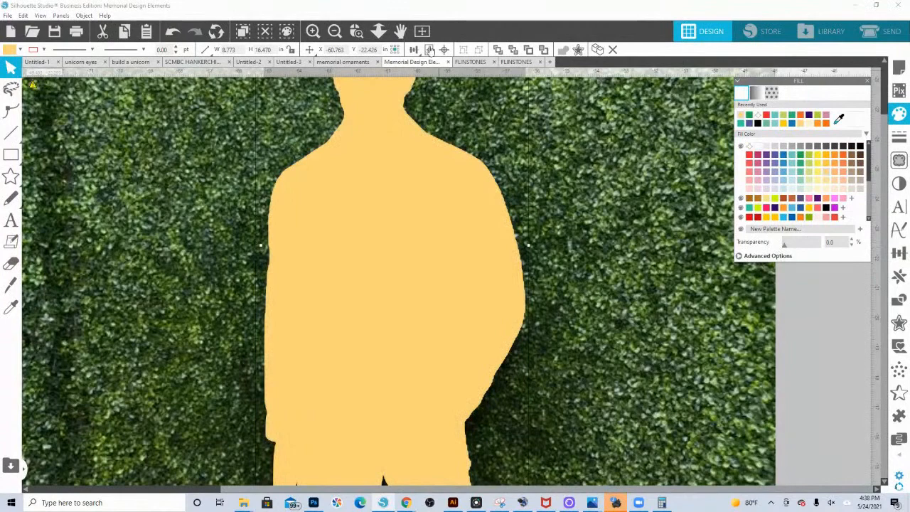
Step: Move the angel wings from the lower figure onto the silhouette's shoulders in the green-hedge photo
click(398, 32)
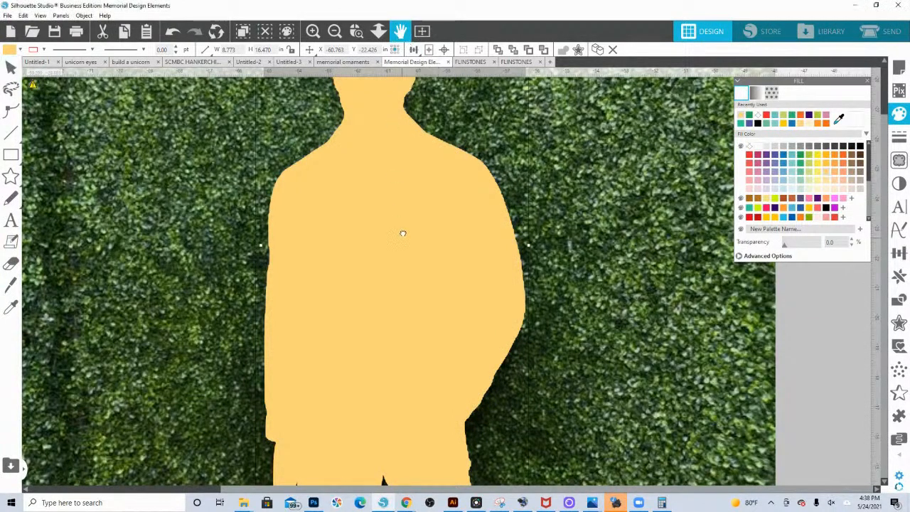
drag(402, 233, 394, 128)
click(380, 34)
drag(384, 283, 370, 182)
key(Escape)
drag(316, 396, 464, 233)
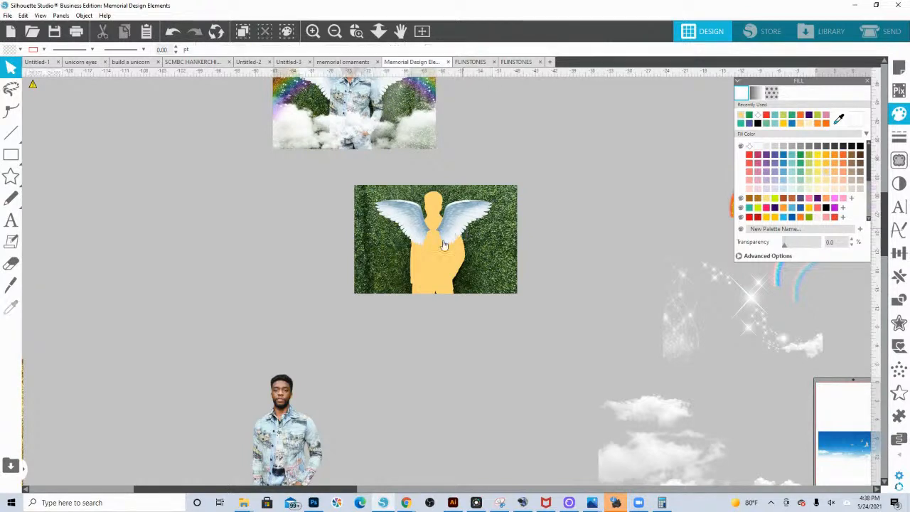
Step: Set the silhouette's fill transparency to 100% and nudge the wings into place at the man's shoulders
click(438, 263)
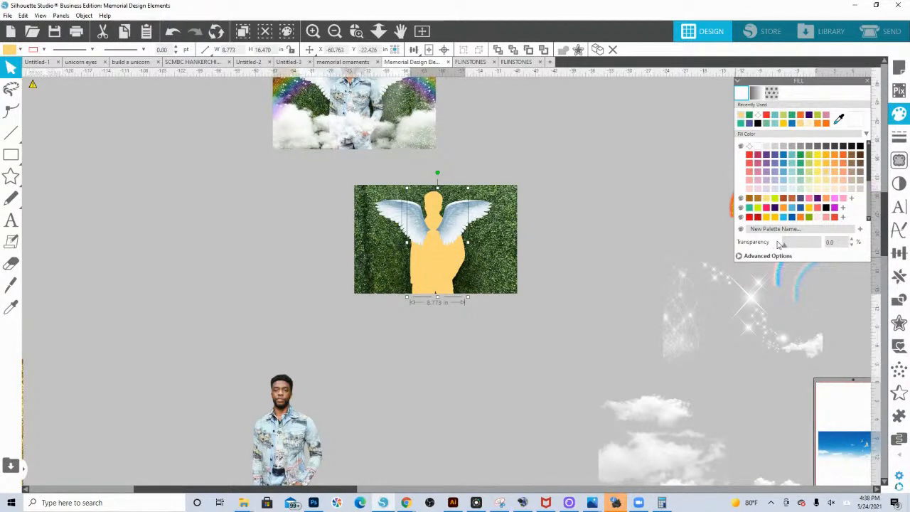
drag(784, 247, 858, 245)
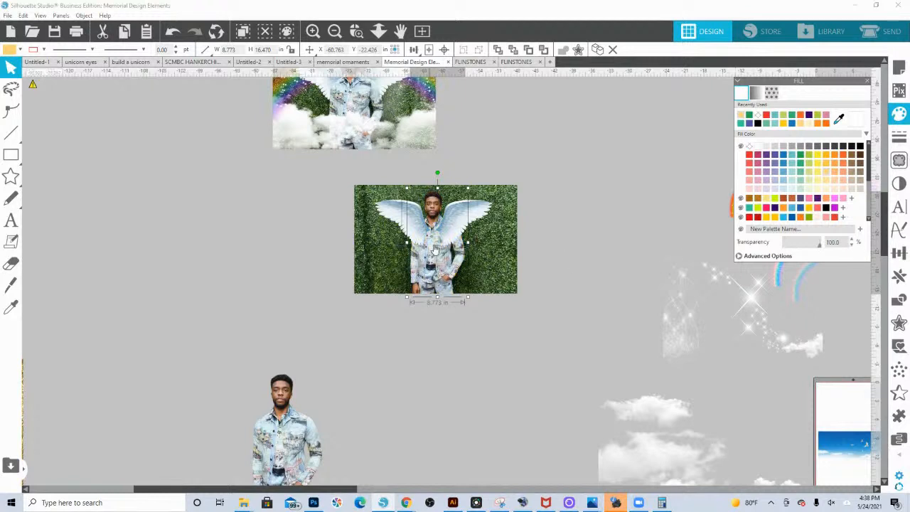
click(465, 219)
drag(465, 215, 464, 219)
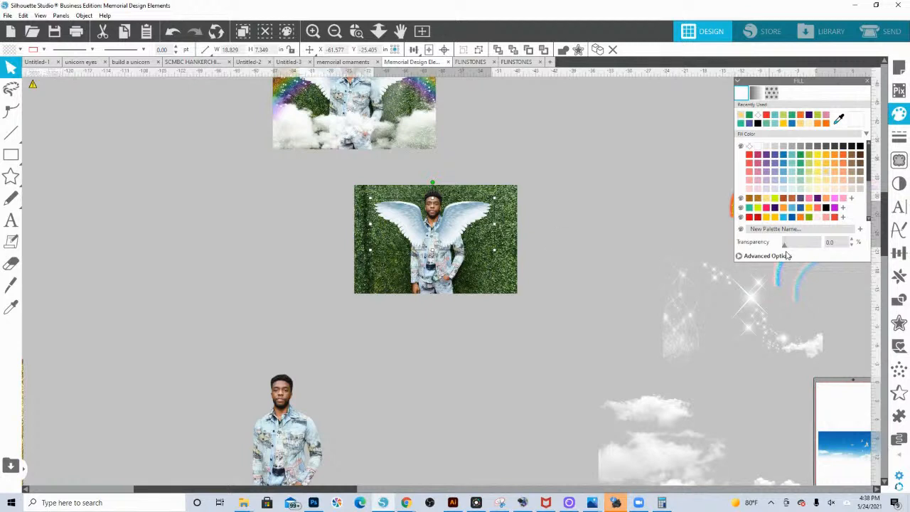
Step: Try a fill transparency of 100% on the wings and undo it
drag(785, 245, 823, 248)
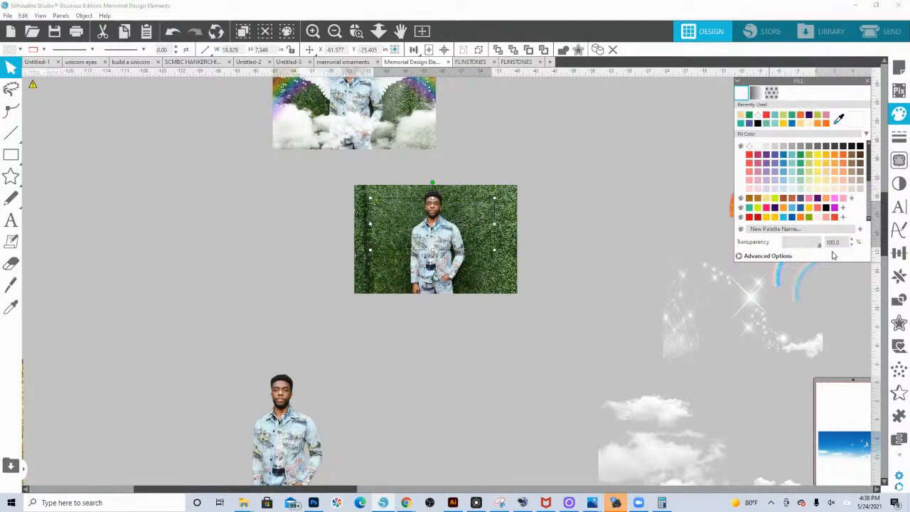
key(ctrl+z)
click(474, 366)
Step: Return the silhouette's fill transparency to 0% and bring the silhouette to the front of the wings
click(434, 287)
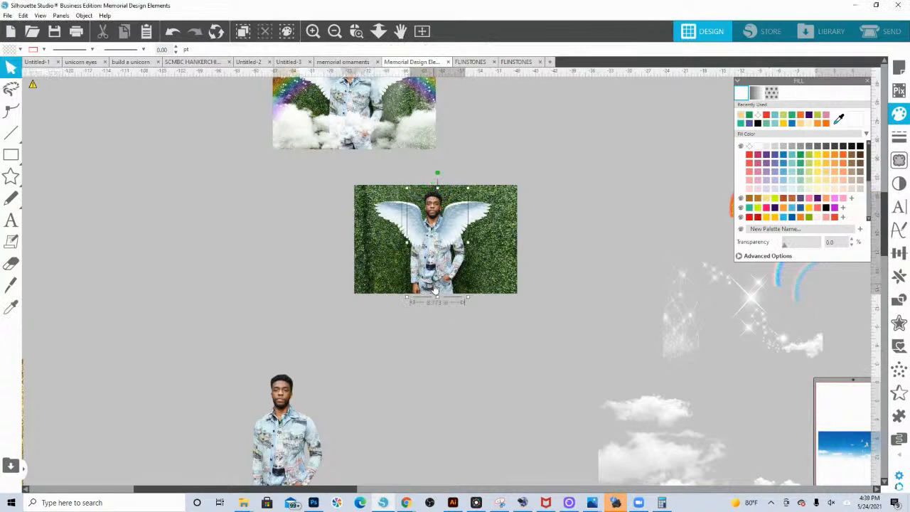
click(359, 33)
click(553, 338)
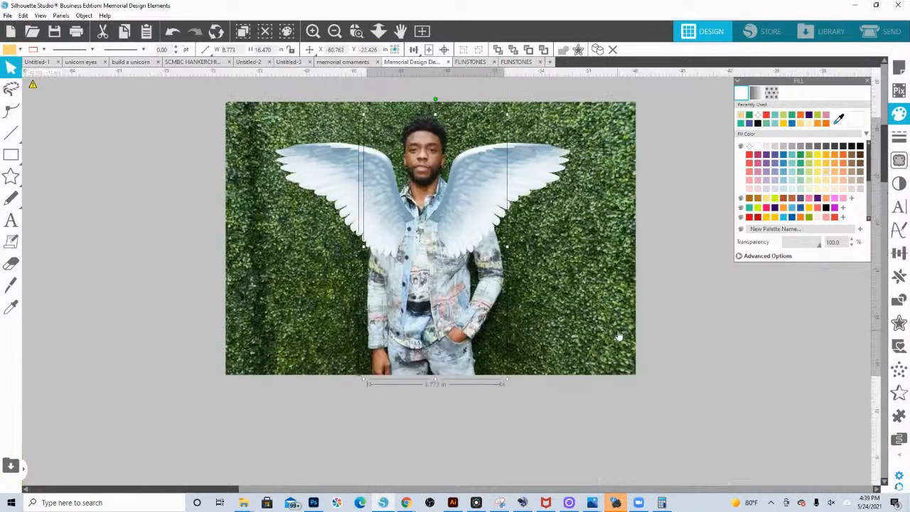
drag(821, 244, 783, 244)
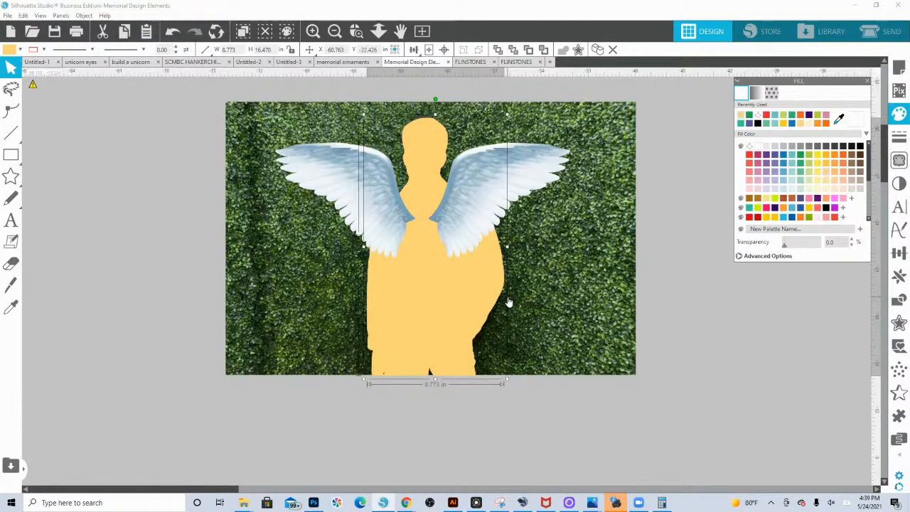
right_click(443, 312)
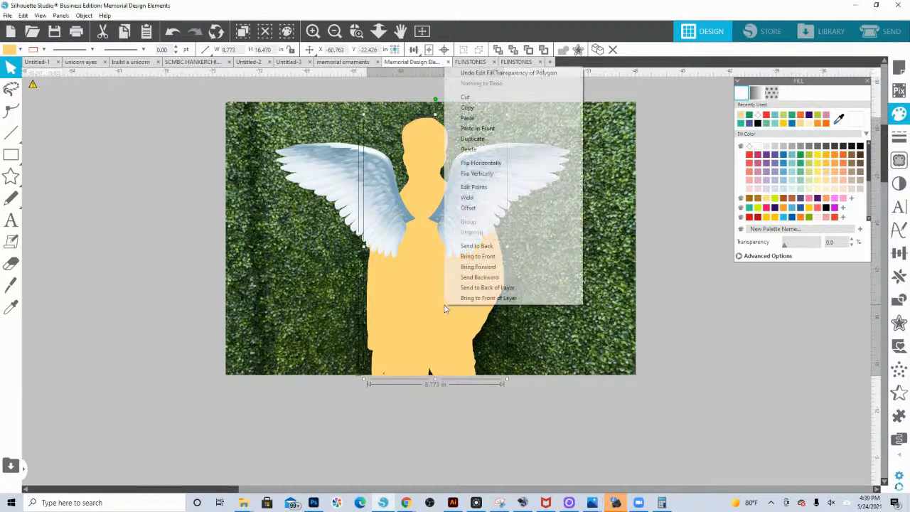
click(501, 256)
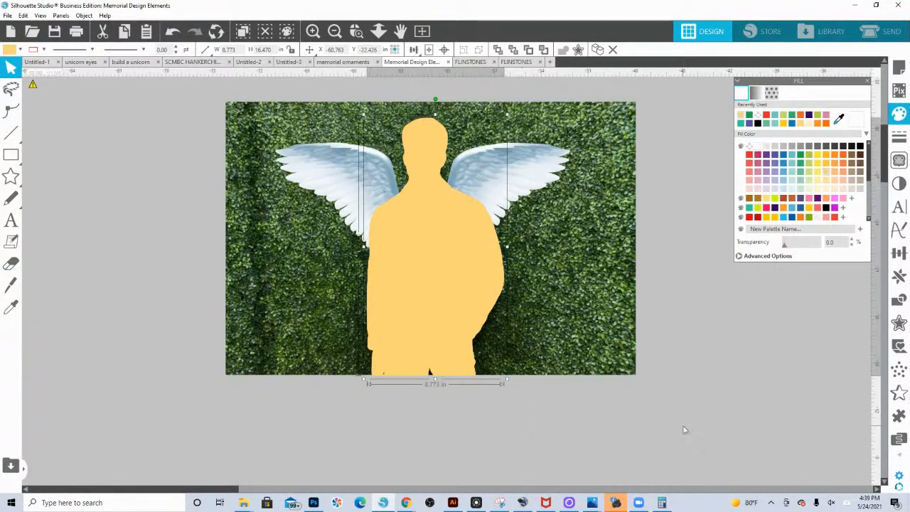
Step: Cut the silhouette's shape out of the wings with Subtract All and pull the silhouette off the photo
click(533, 177)
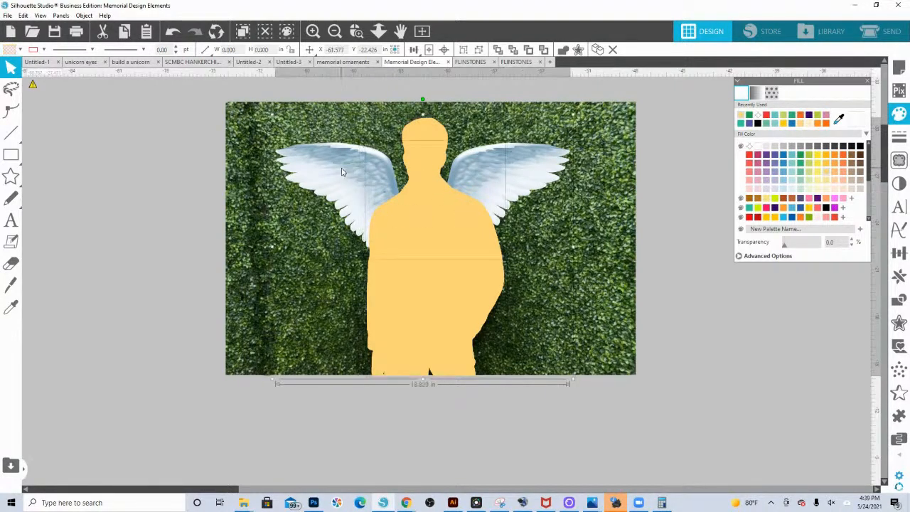
click(899, 302)
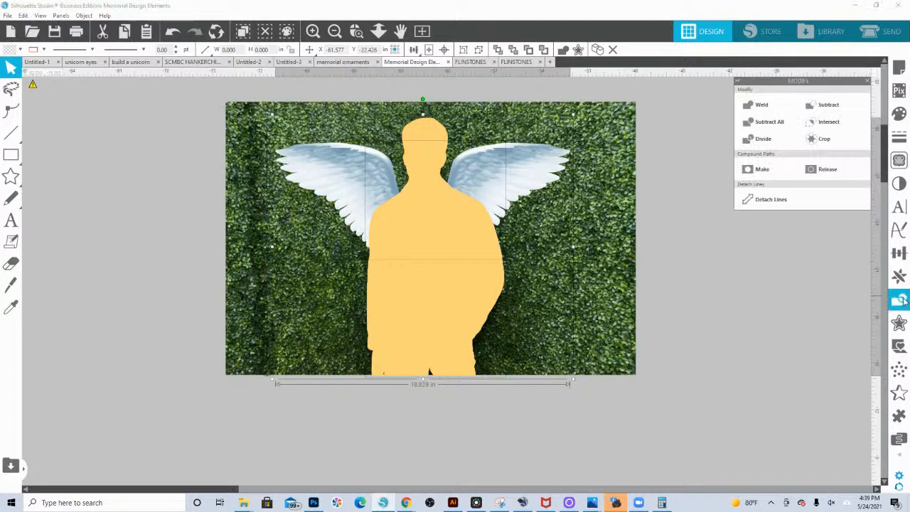
click(780, 128)
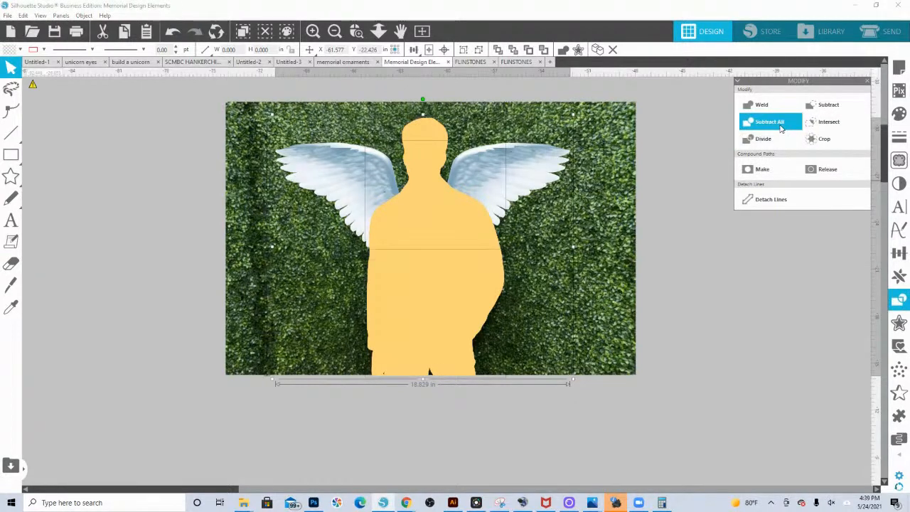
click(785, 353)
drag(425, 295, 837, 392)
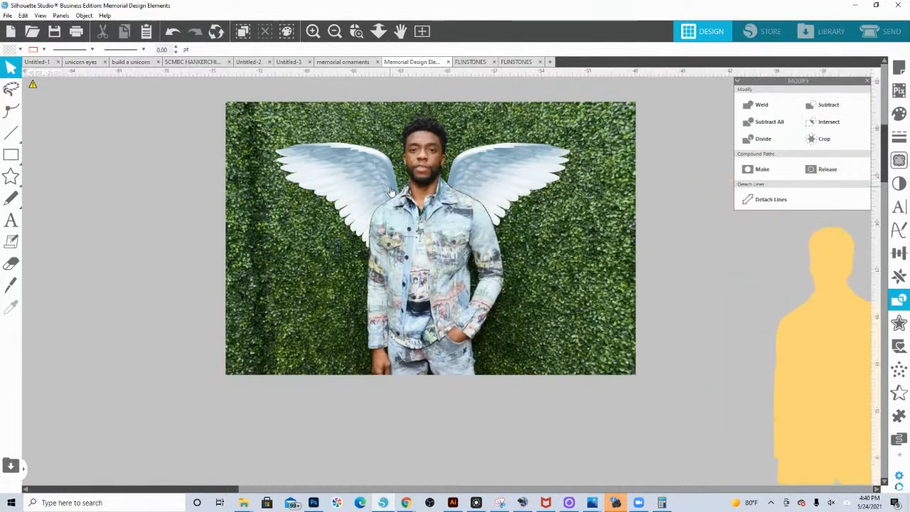
Step: Separate the cut wings into individual pieces and nudge each wing against the man's shoulder
click(481, 198)
right_click(480, 198)
click(523, 348)
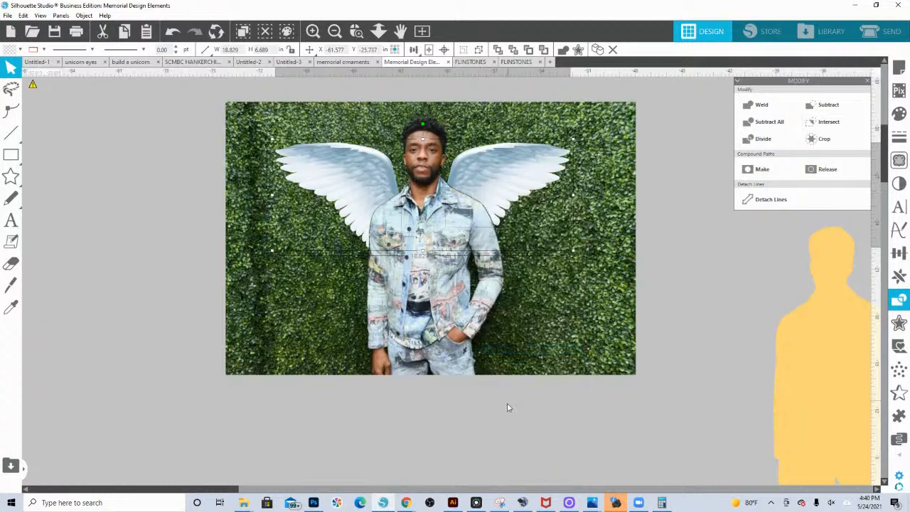
click(483, 206)
drag(482, 190, 482, 188)
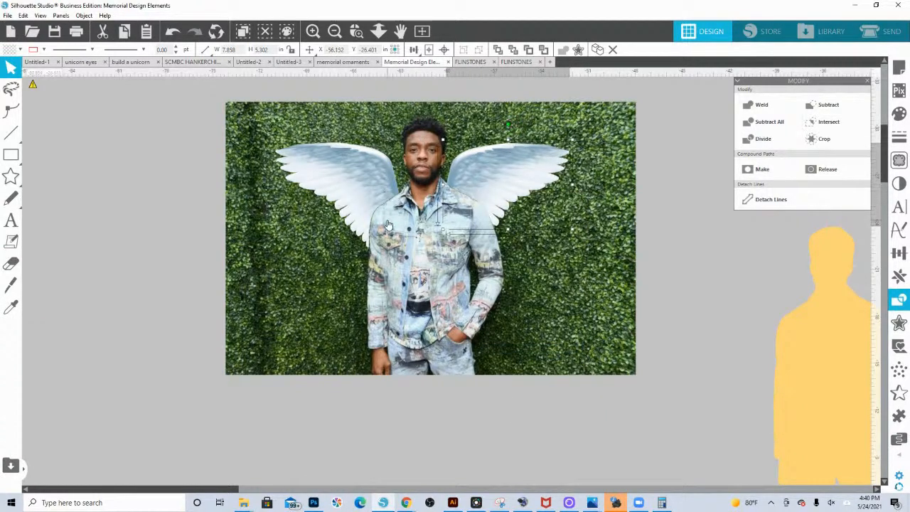
click(364, 209)
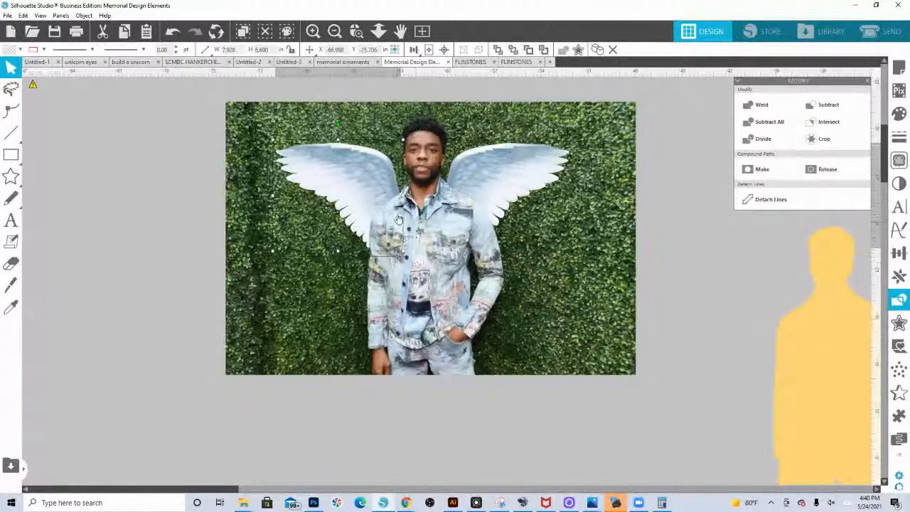
Step: Move the yellow silhouette back onto the hedge photo so it lines up with the man's body
drag(827, 364, 408, 243)
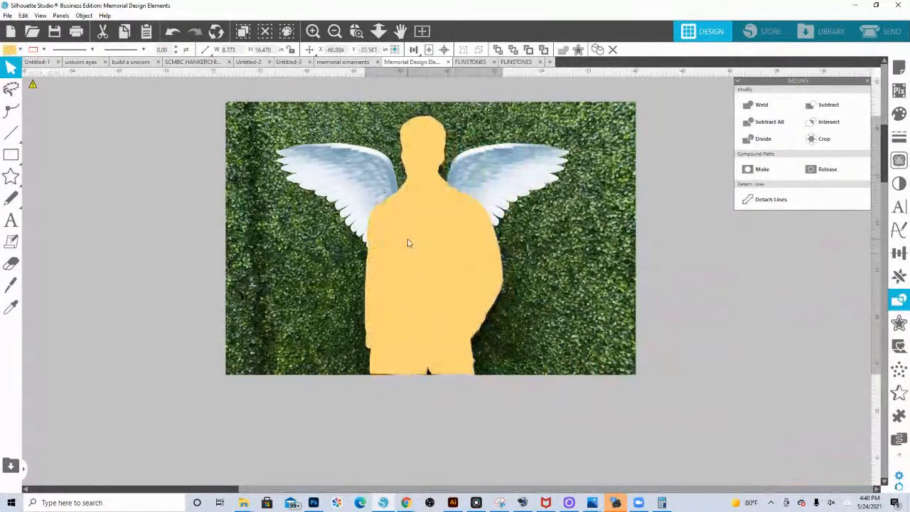
click(398, 87)
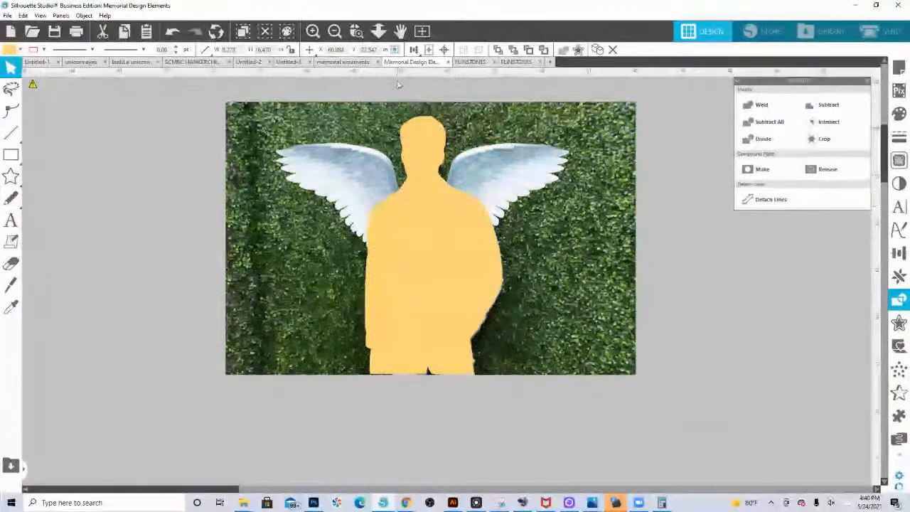
click(404, 241)
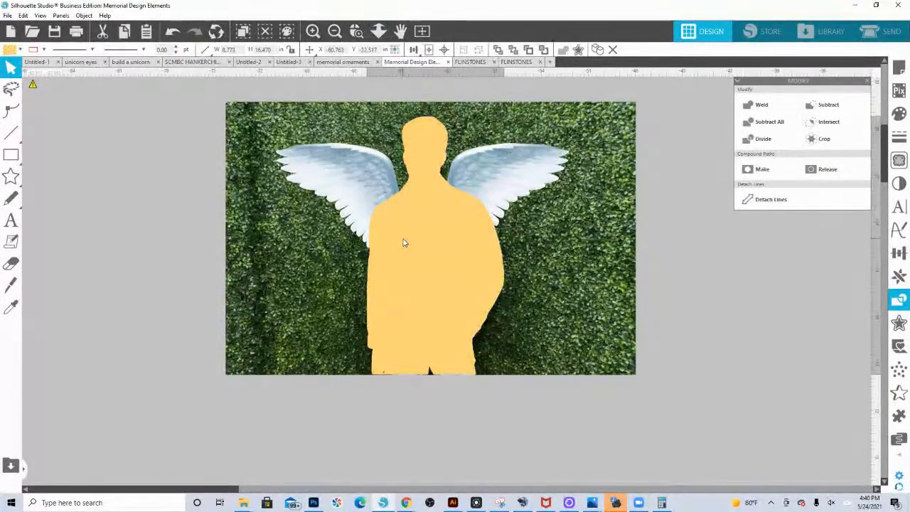
Step: Move the sparkling multicolour rainbow beside the hedge photo and bring it to the front
click(378, 32)
drag(418, 214, 424, 341)
right_click(832, 409)
scroll(830, 408, up, 4)
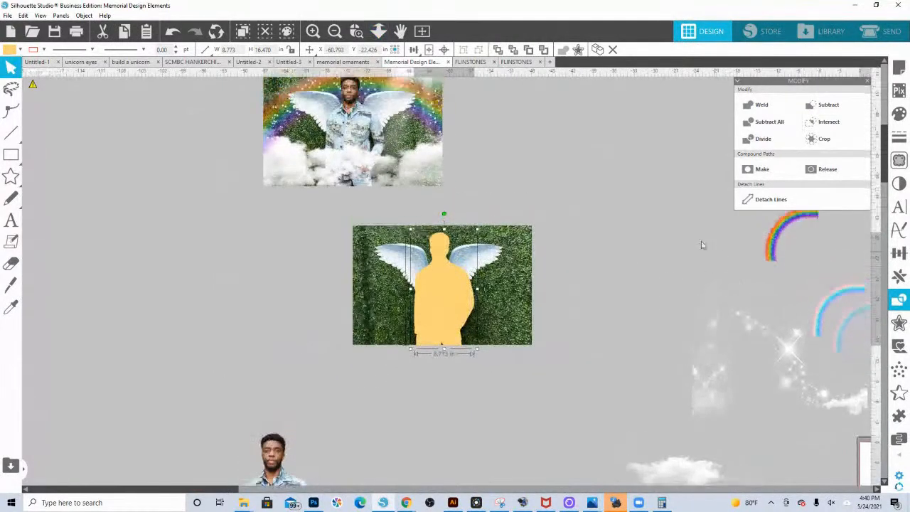
scroll(506, 297, up, 1)
scroll(507, 297, up, 2)
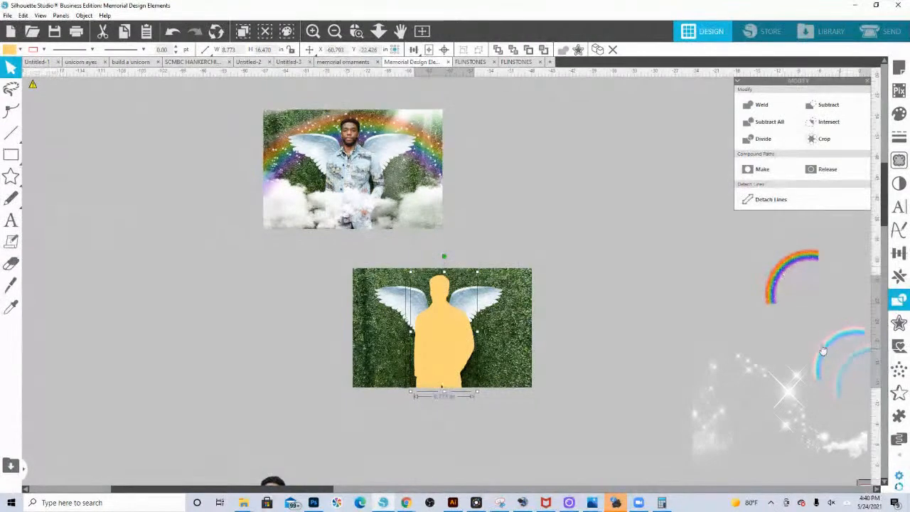
drag(773, 275, 470, 274)
click(692, 296)
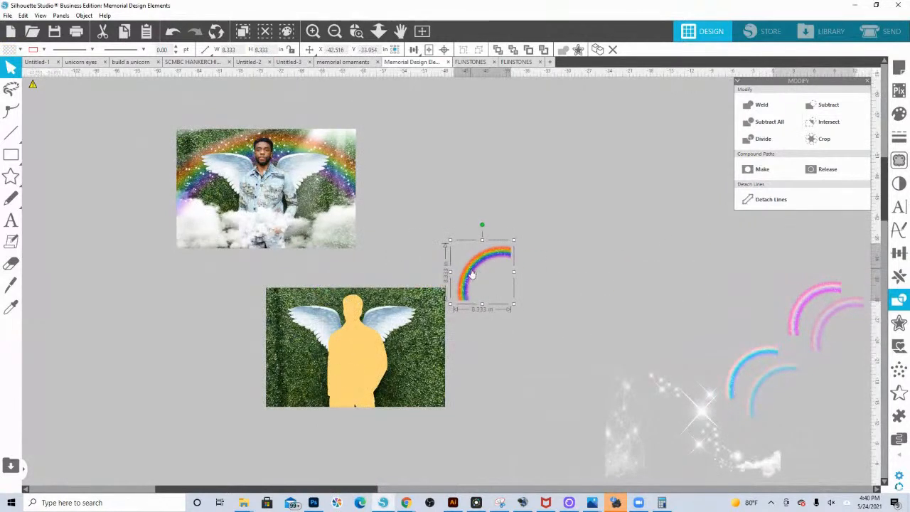
right_click(470, 274)
click(497, 215)
Step: Place the rainbow over the hedge photo, rotated into an arch and enlarged to about 23.3 in
drag(482, 268, 323, 320)
drag(324, 278, 359, 297)
drag(368, 329, 473, 341)
drag(414, 334, 421, 341)
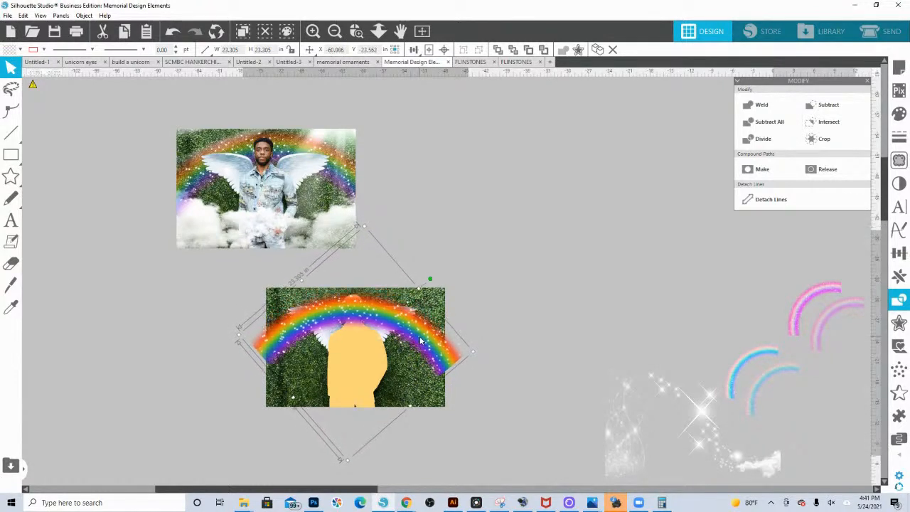
Step: Send the rainbow together with the hedge photo to the back, behind the wings and silhouette
click(356, 31)
drag(254, 293, 445, 383)
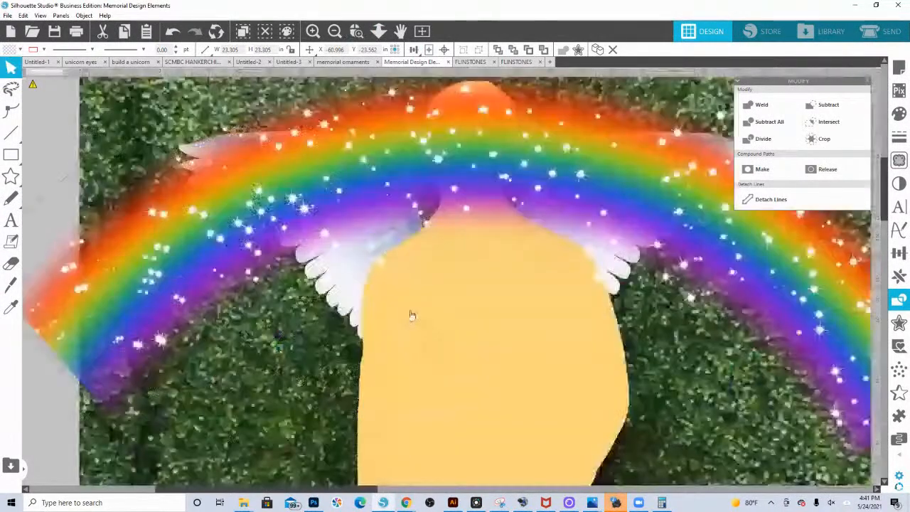
click(378, 31)
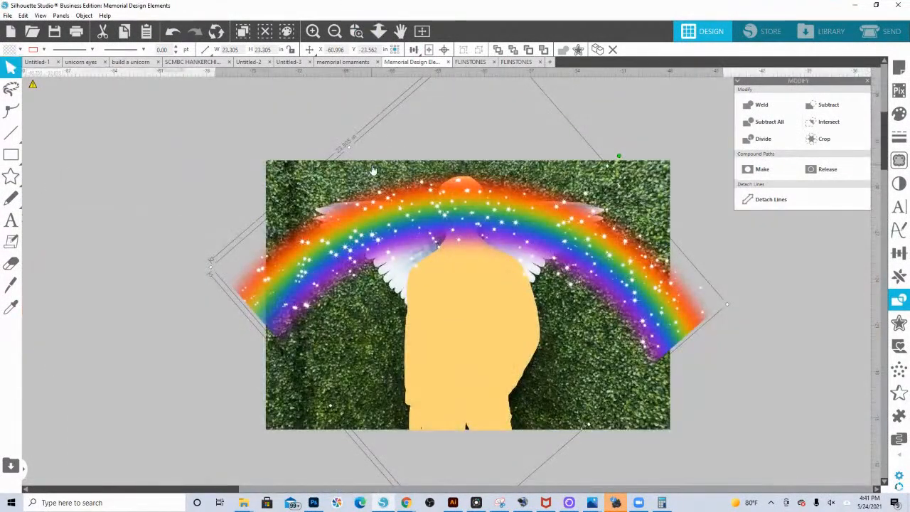
shift+click(291, 420)
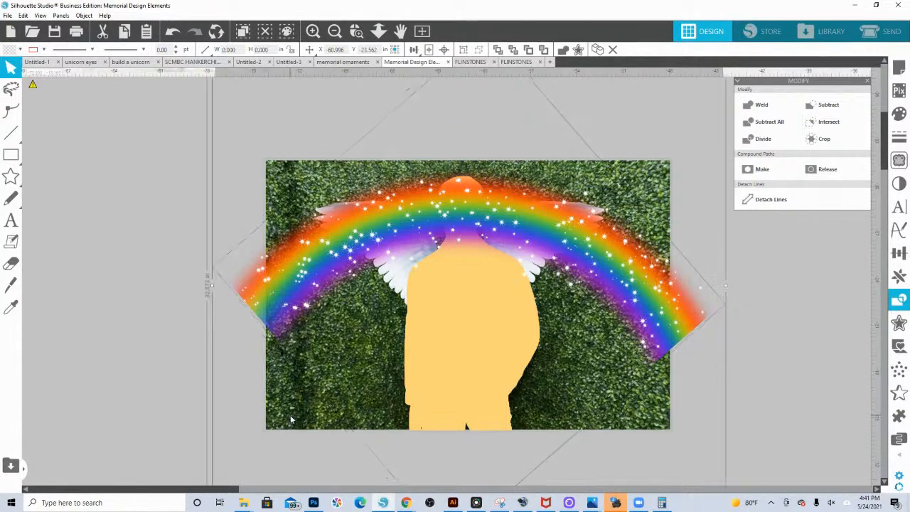
right_click(291, 420)
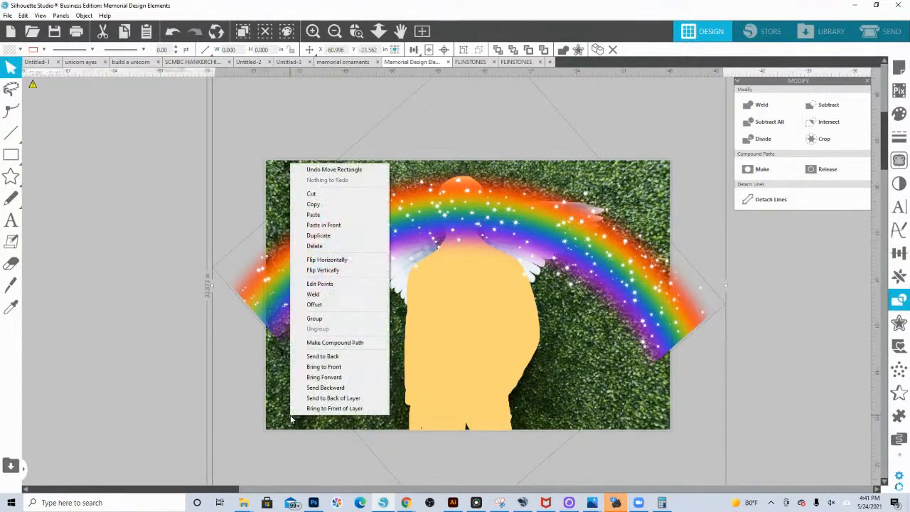
click(331, 357)
click(101, 248)
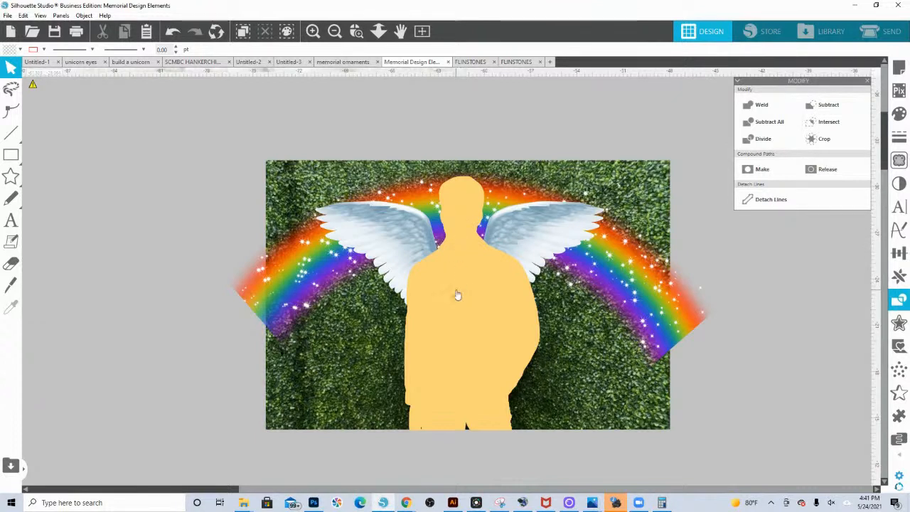
Step: Copy both wings together with the yellow silhouette and paste the copy in front
click(420, 254)
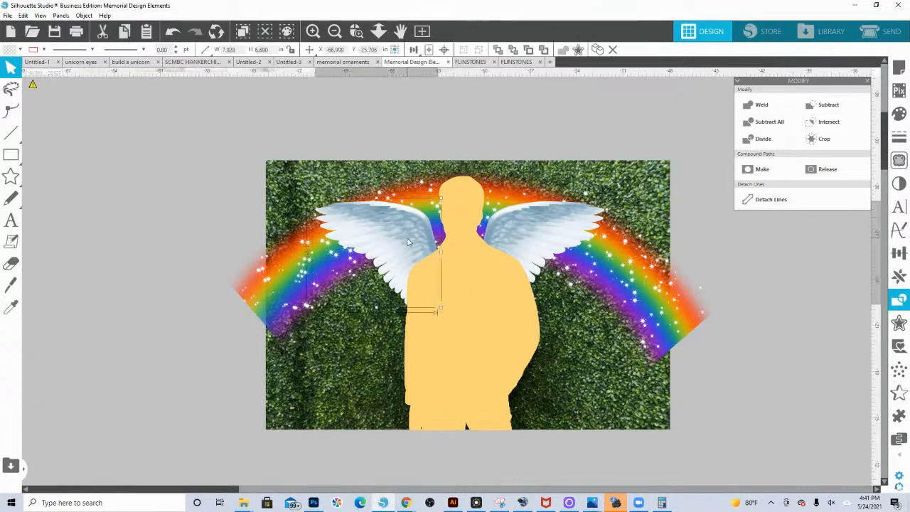
click(538, 242)
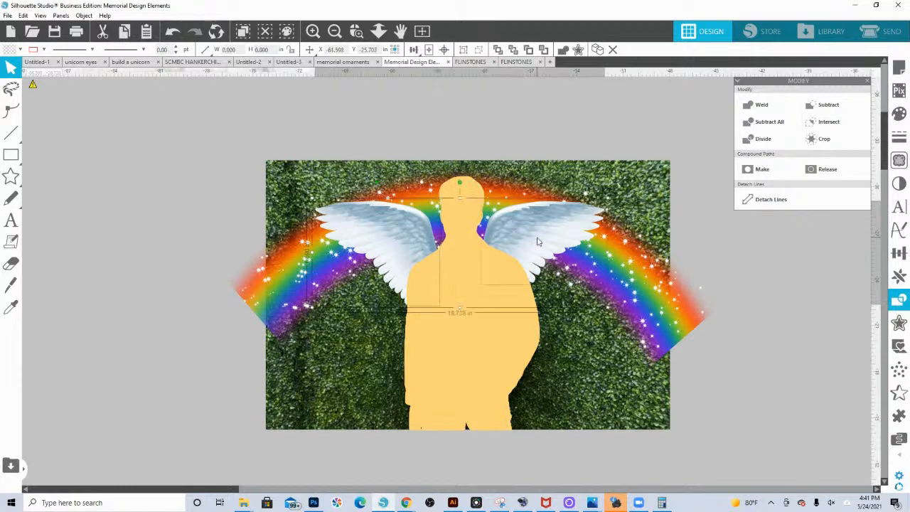
click(467, 297)
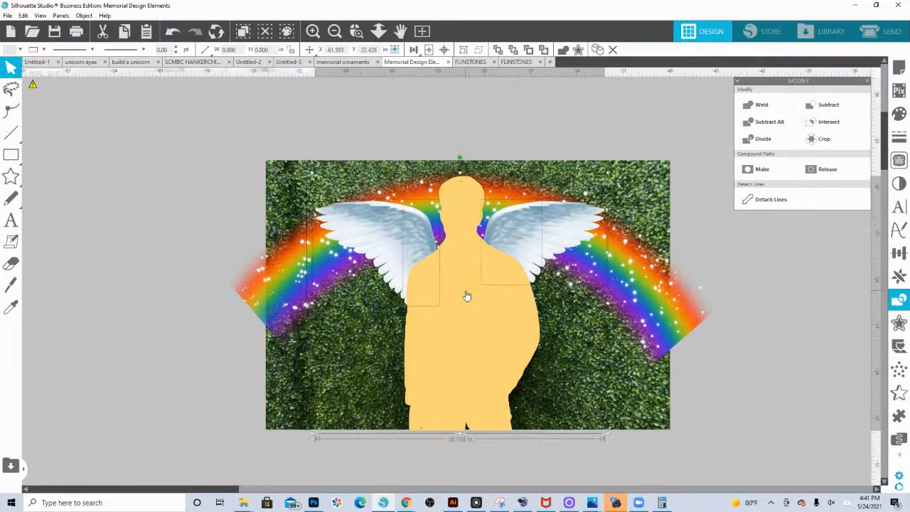
right_click(464, 273)
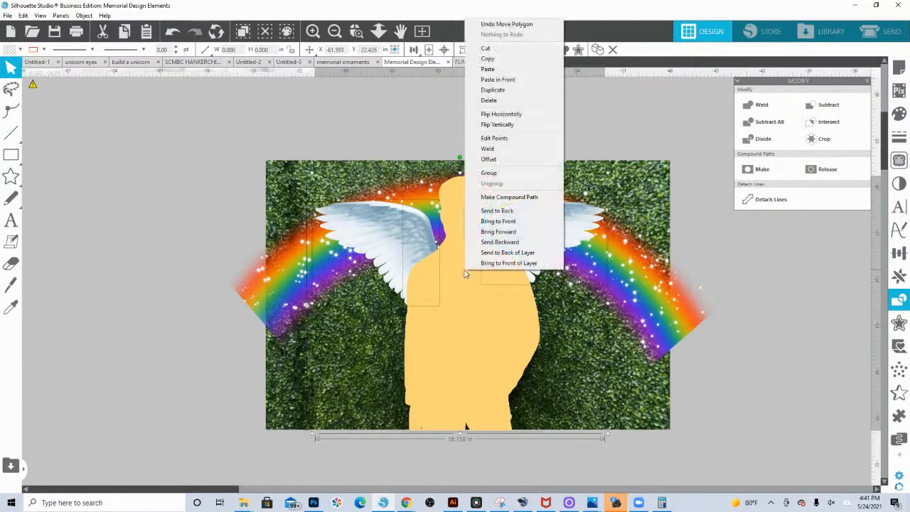
click(495, 60)
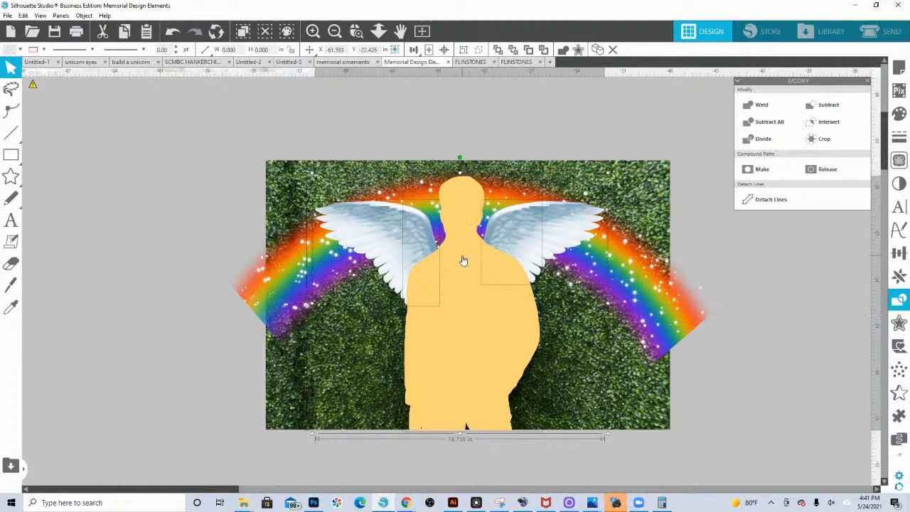
click(458, 143)
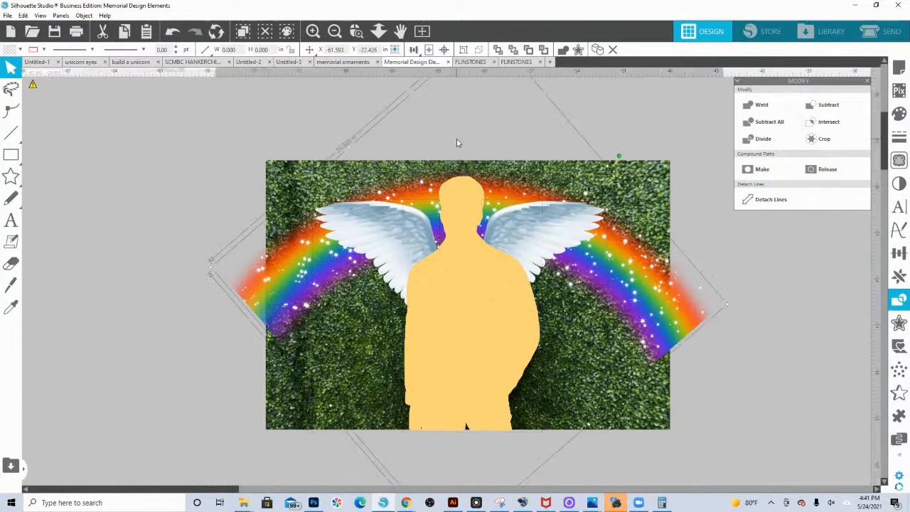
click(678, 166)
right_click(545, 140)
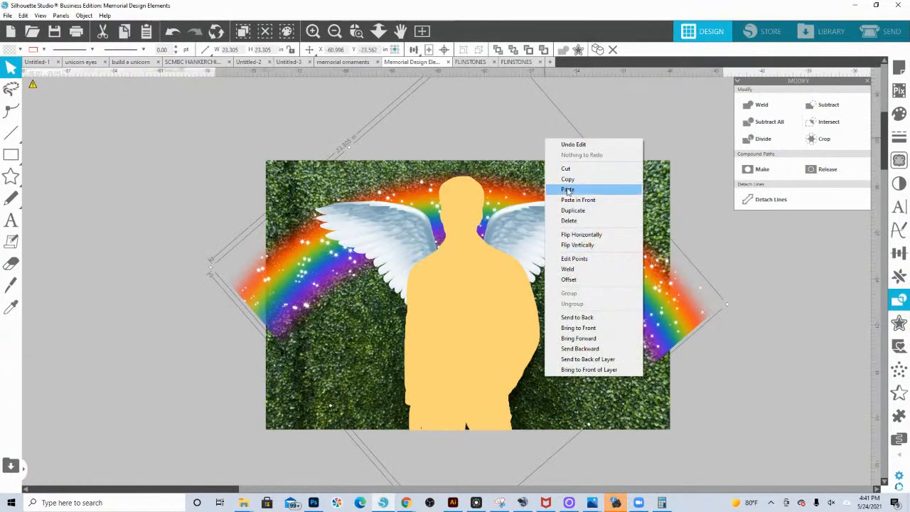
click(565, 200)
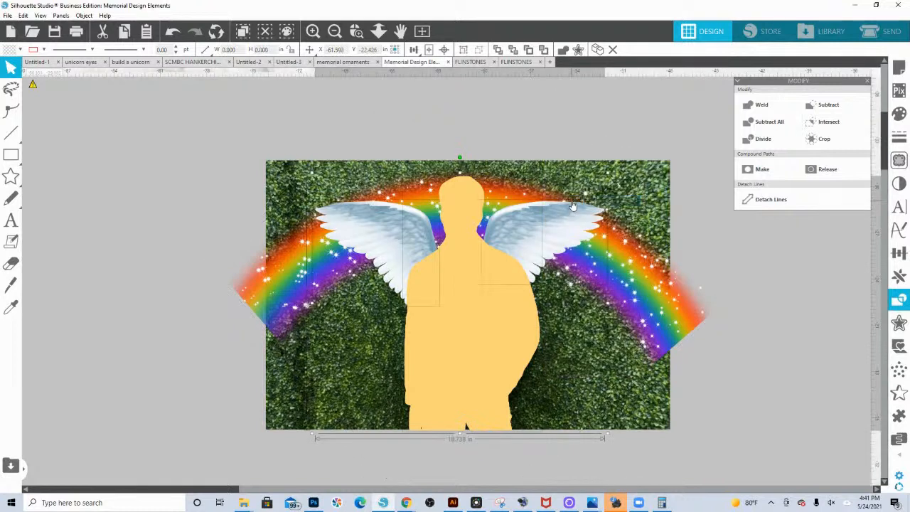
Step: Weld the pasted wings and silhouette into one light-blue shape and bring it to the front
click(562, 50)
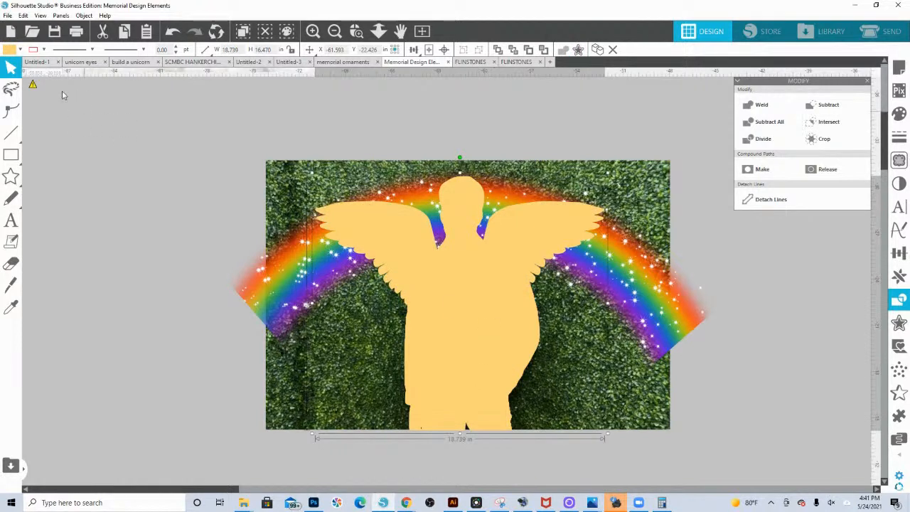
click(20, 50)
click(60, 156)
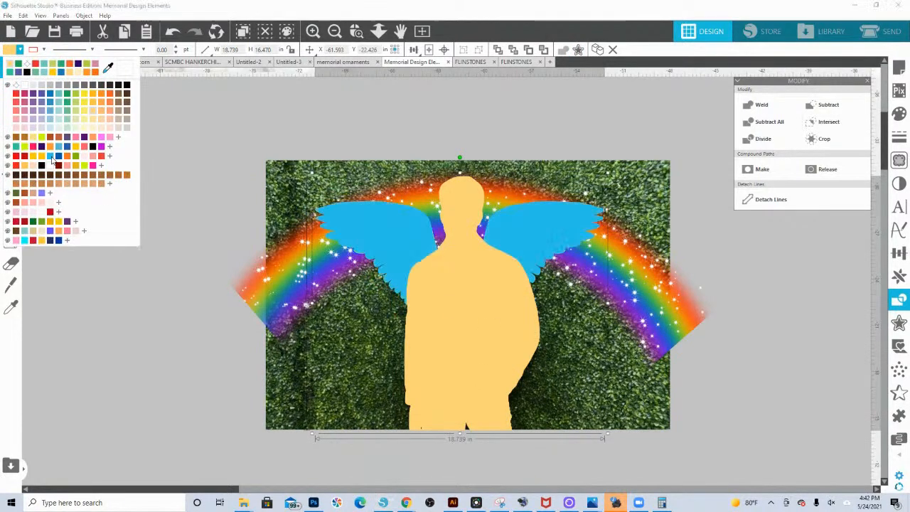
right_click(517, 238)
click(530, 424)
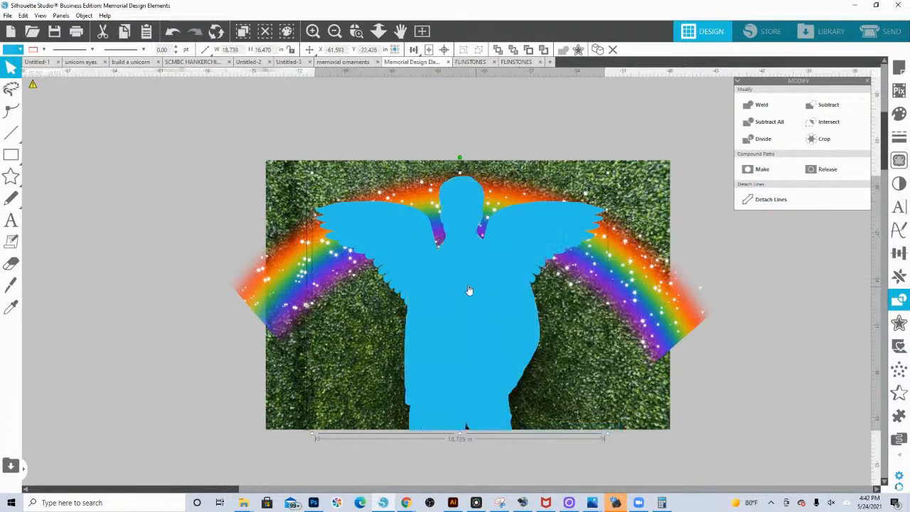
Step: Try pulling the blue combined shape off the photo and undo the move
drag(481, 299, 478, 510)
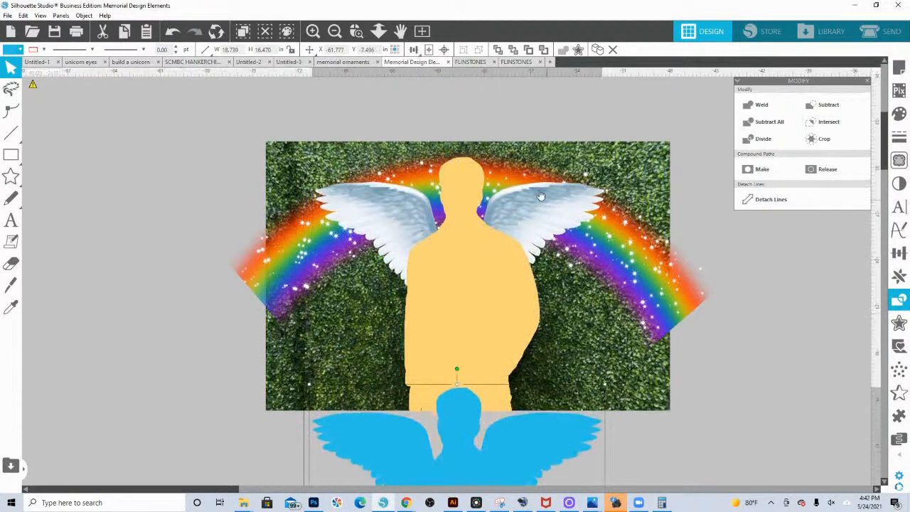
key(ctrl+z)
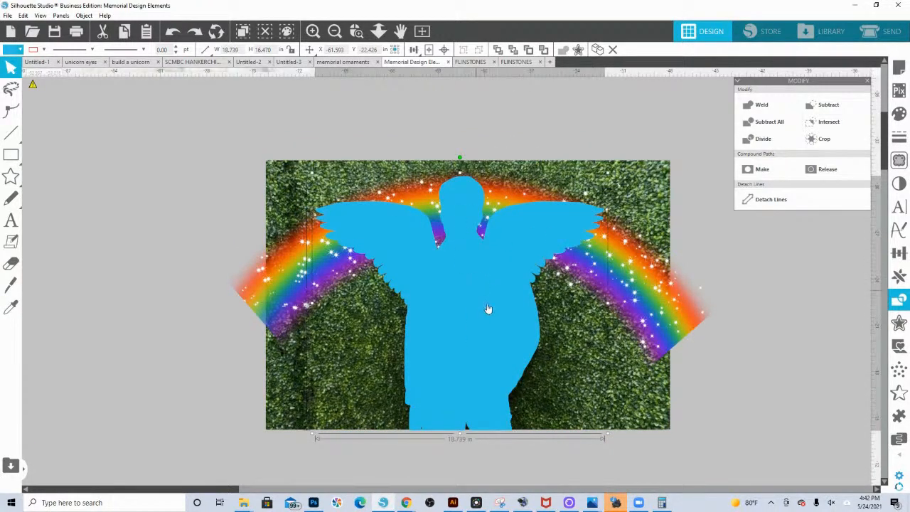
drag(481, 300, 810, 415)
drag(488, 339, 109, 300)
Step: Subtract the blue wings-and-figure shape from the rainbow and move the yellow silhouette off the hedge photo
shift+click(650, 276)
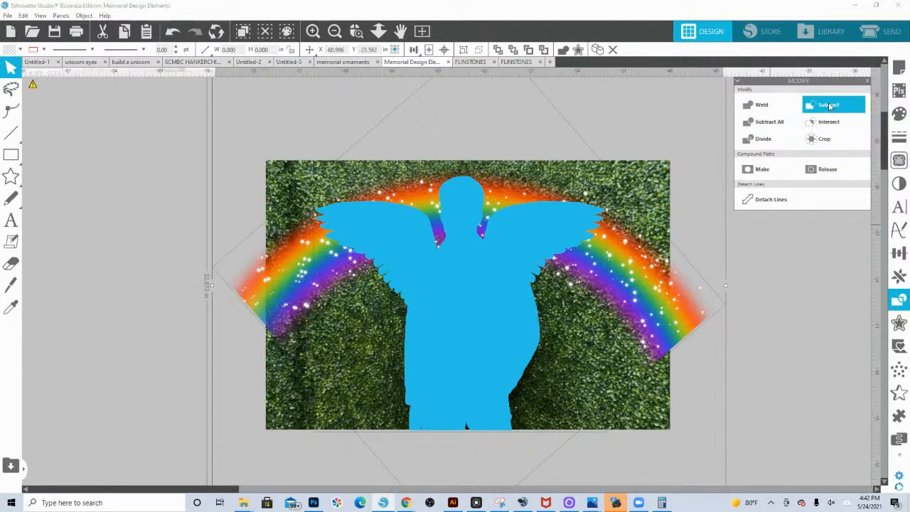
click(828, 105)
drag(483, 331, 84, 405)
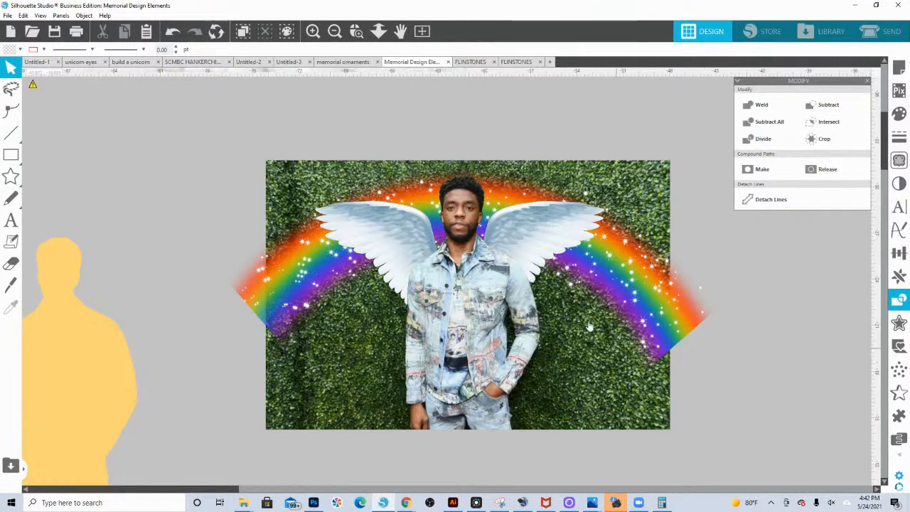
click(501, 205)
drag(501, 205, 502, 204)
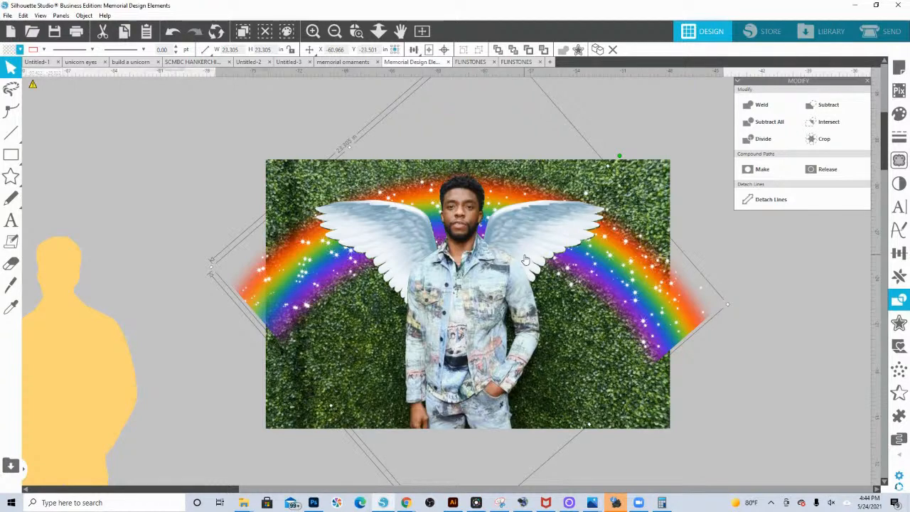
Step: Move the starry sparkle swirl and the sparkle column from the loose elements onto the blue-sky memorial design
click(378, 31)
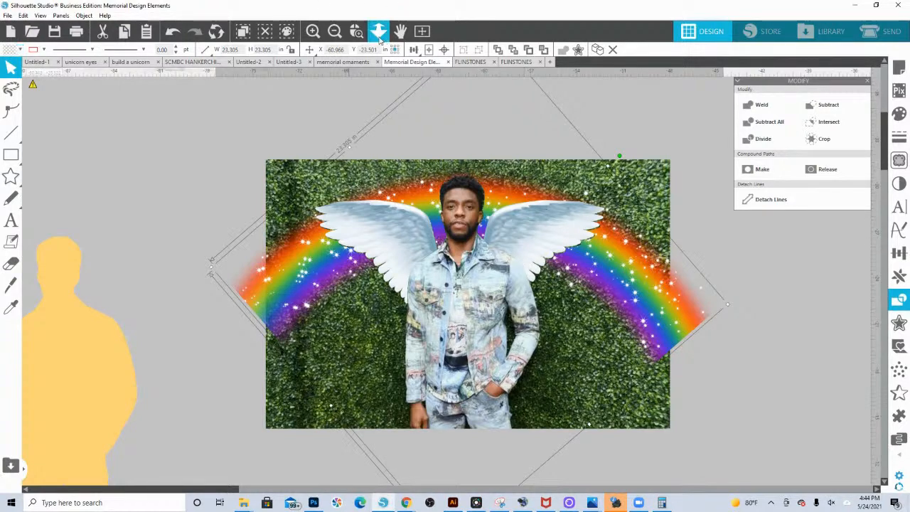
drag(457, 305, 449, 208)
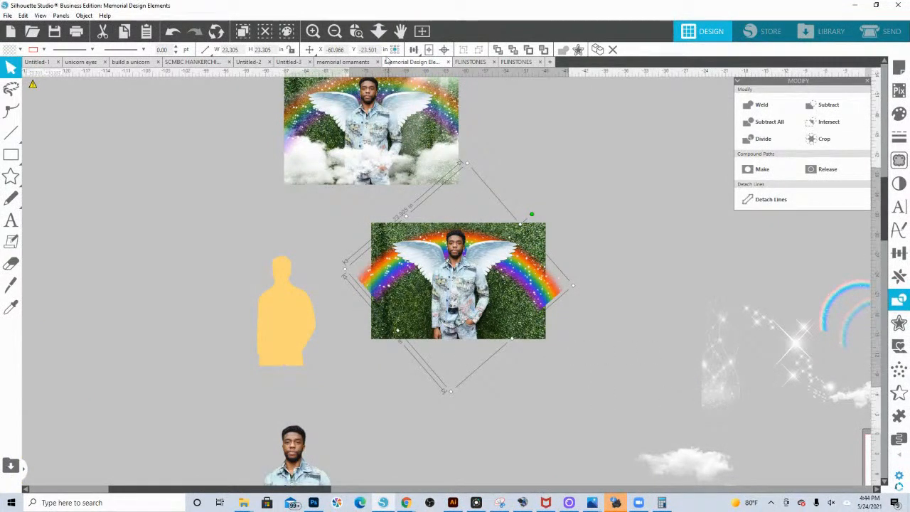
click(378, 32)
drag(366, 249, 362, 216)
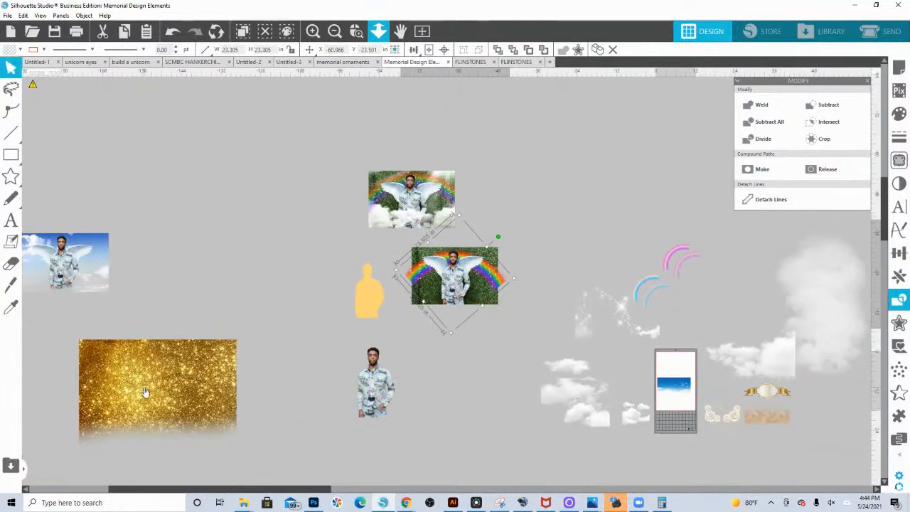
click(603, 316)
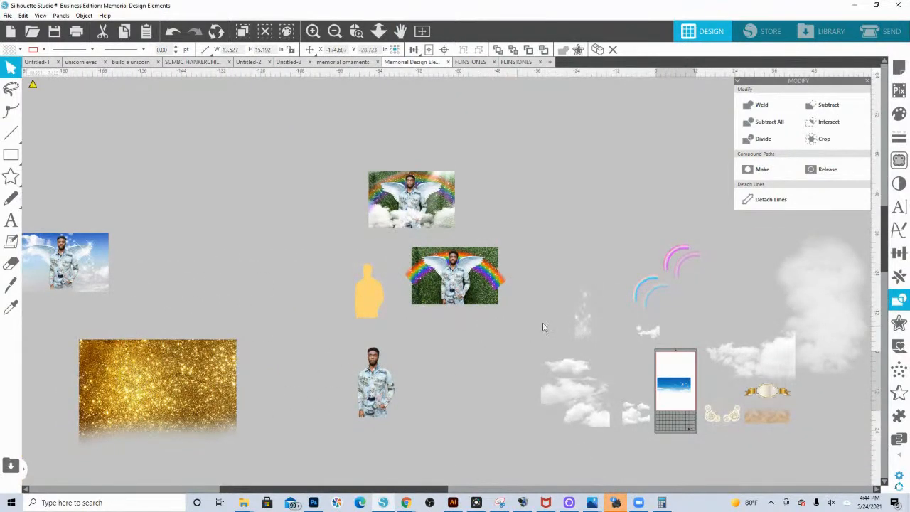
drag(593, 329, 111, 281)
Step: Shift the sparkle column slightly outward beside the man's body, below the wing, in the blue-sky design
click(356, 32)
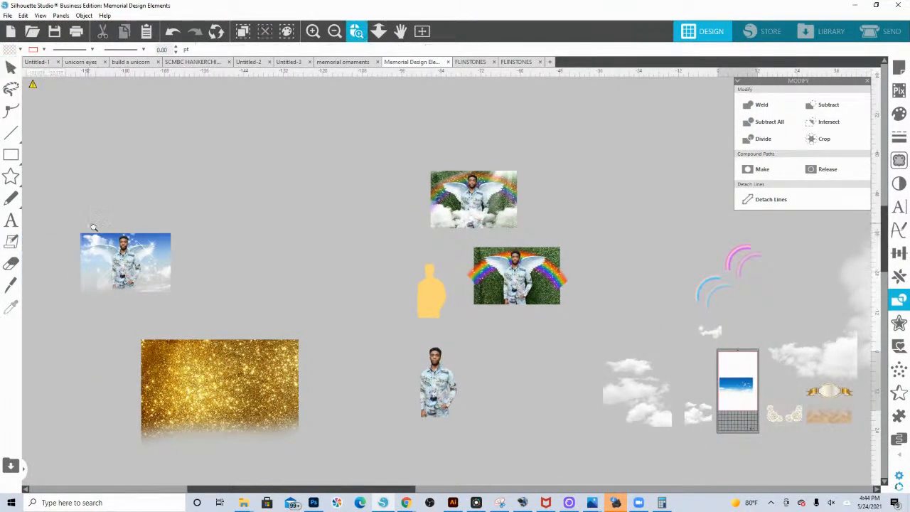
drag(240, 321, 85, 227)
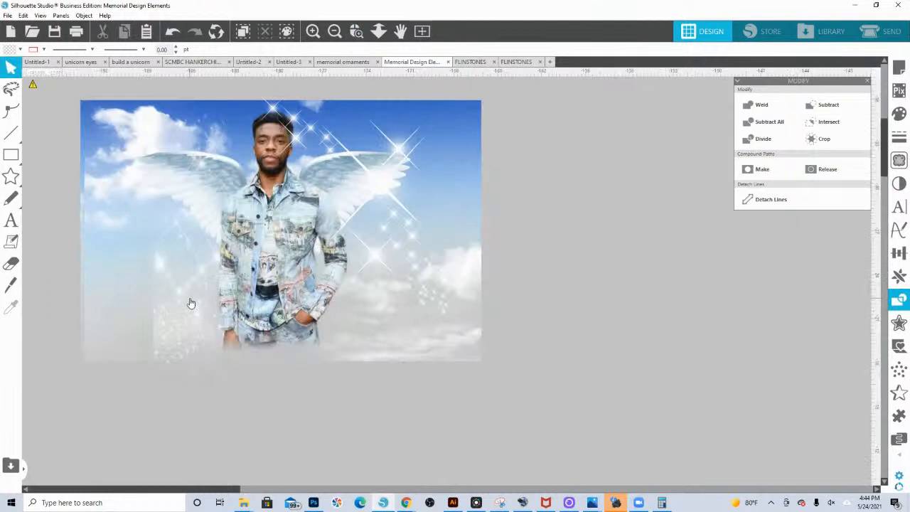
drag(173, 300, 180, 297)
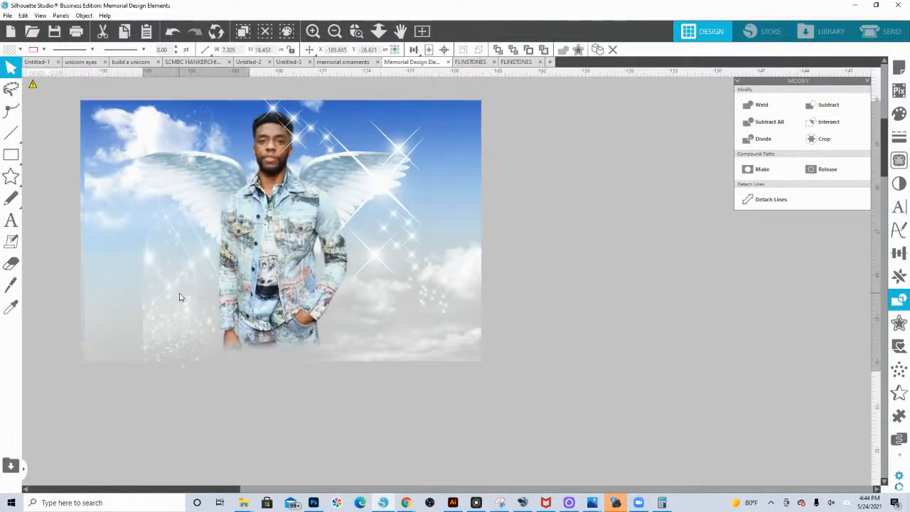
Step: Move the sparkle column farther out from the man's body to the left edge of the blue-sky design and deselect it
key(Escape)
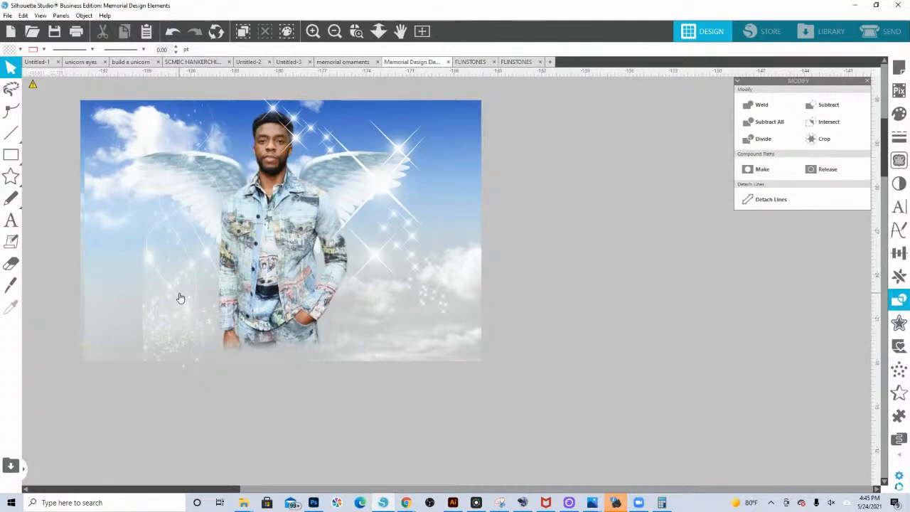
drag(160, 298, 106, 301)
click(785, 345)
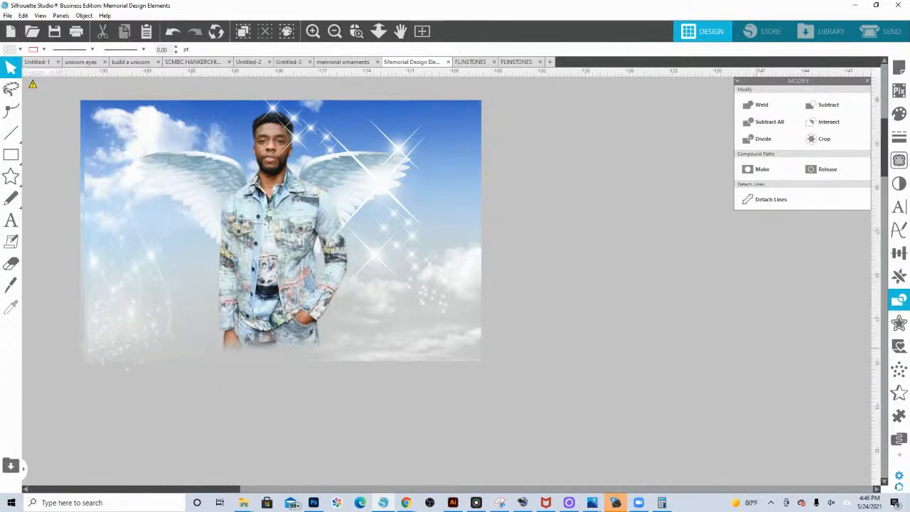
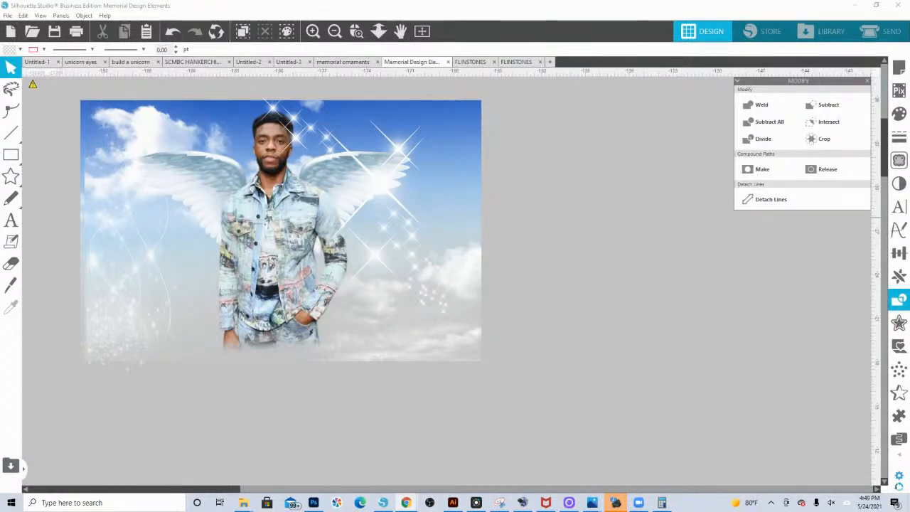
click(378, 31)
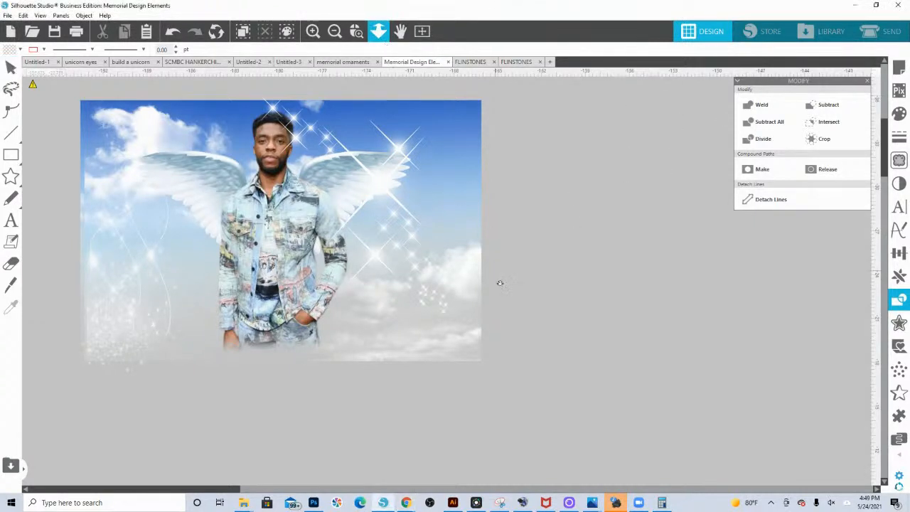
scroll(500, 283, down, 2)
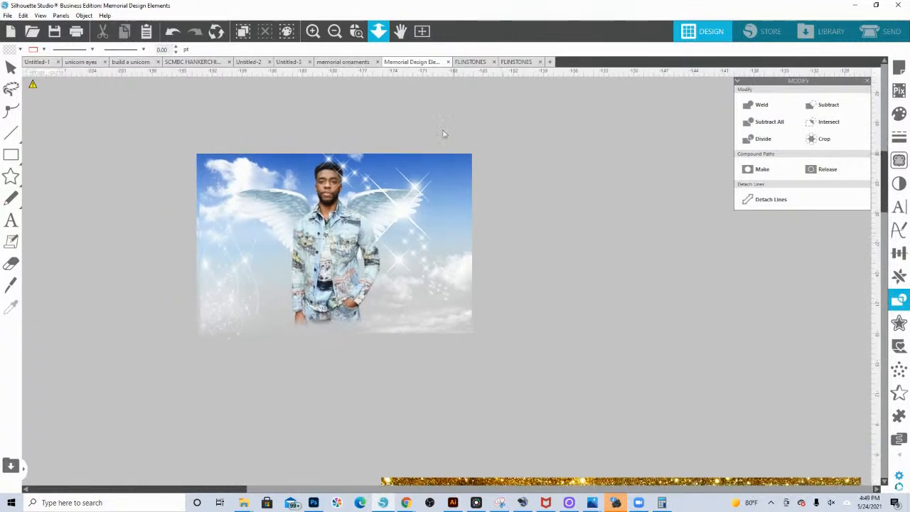
click(378, 32)
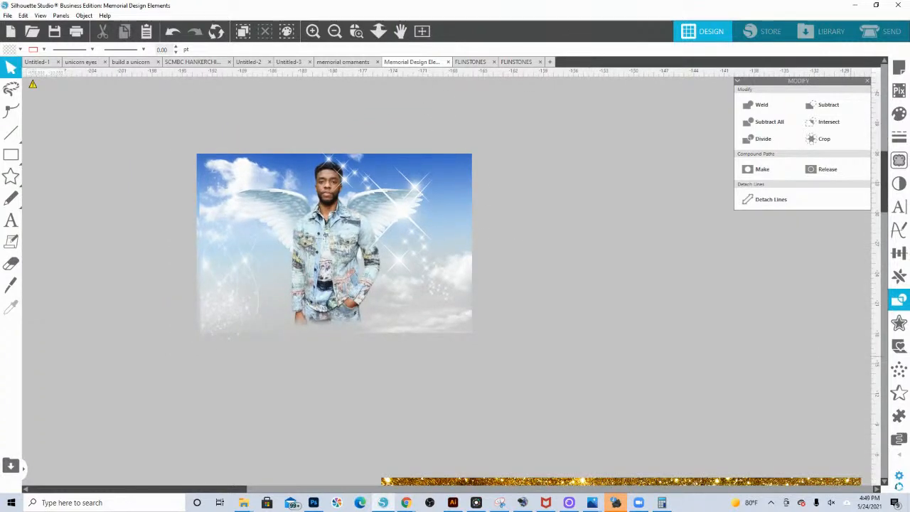
Step: Switch to Chrome and open the Silaholics Anonymous shop site in a new tab
click(414, 502)
click(572, 448)
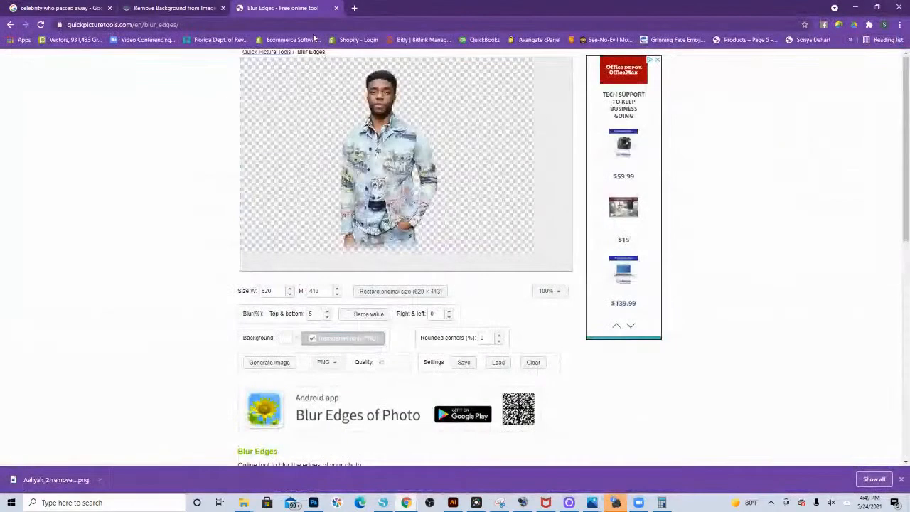
click(354, 8)
click(483, 291)
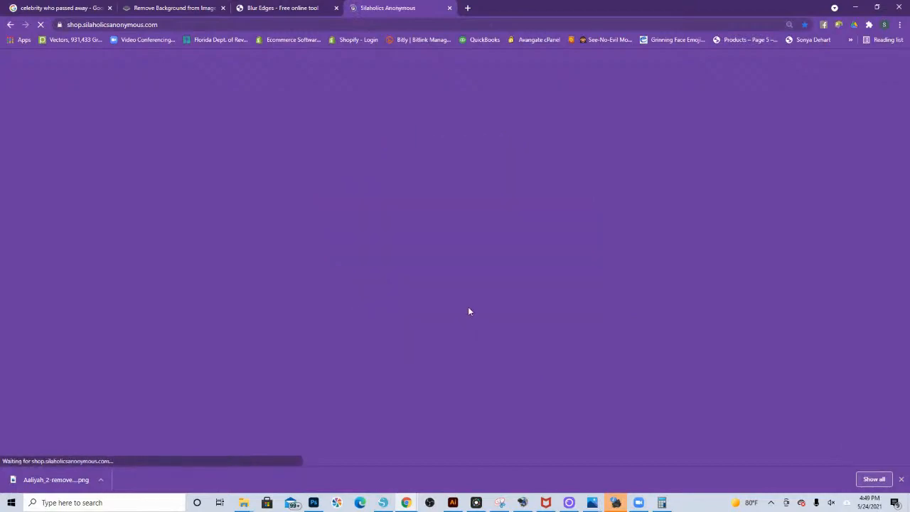
Step: Look through the shop home page's classes, help sessions, memberships, design files, essentials, inks and sublimation paper
scroll(554, 290, down, 3)
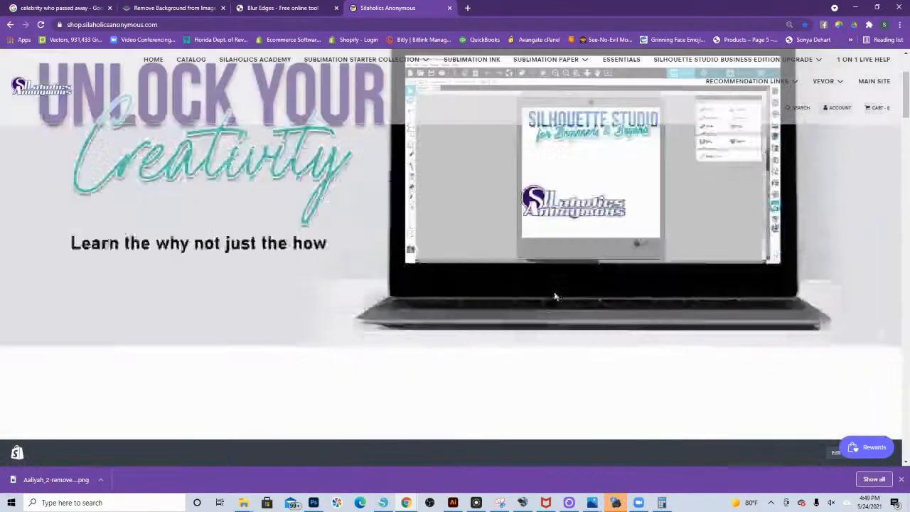
scroll(555, 297, down, 6)
scroll(554, 298, up, 2)
scroll(554, 297, up, 1)
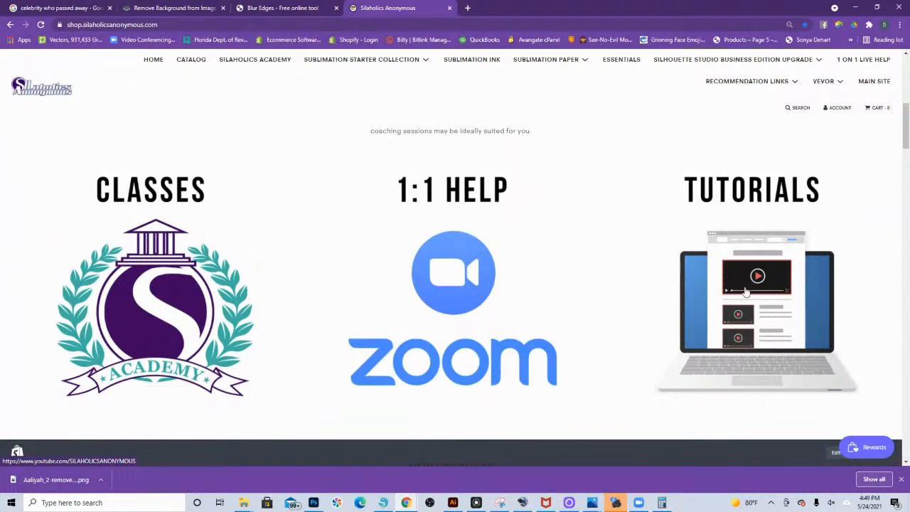
scroll(745, 294, down, 10)
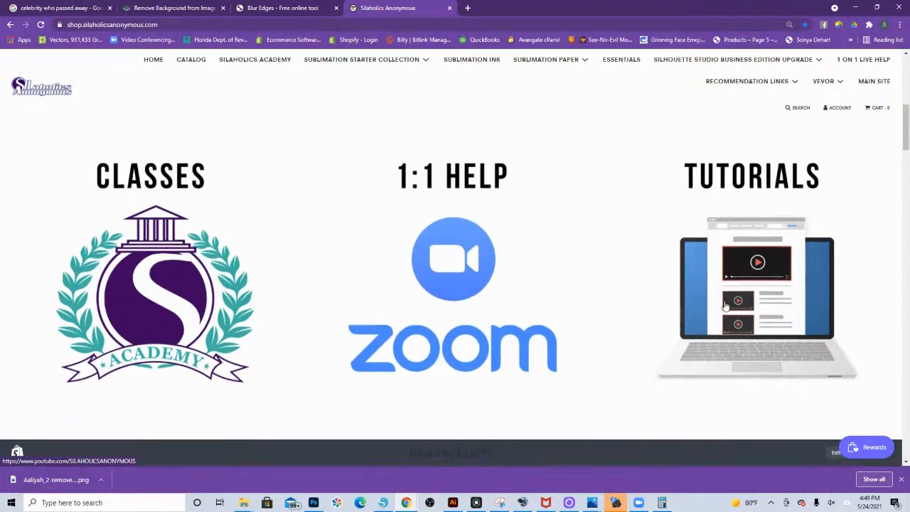
scroll(538, 285, down, 5)
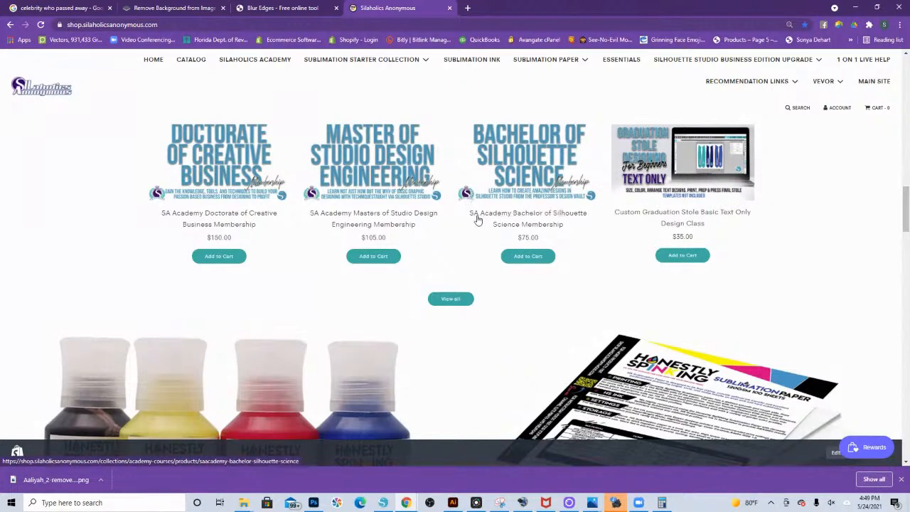
scroll(516, 270, down, 5)
scroll(510, 271, down, 2)
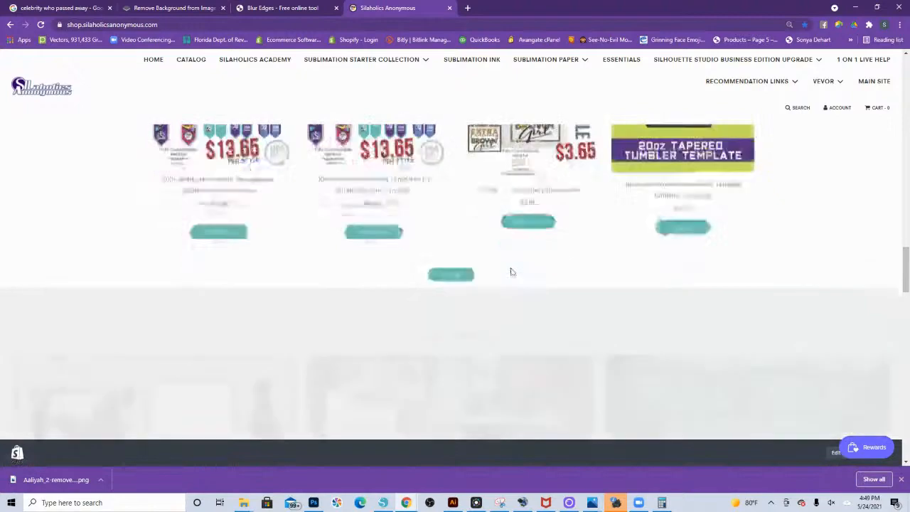
scroll(510, 270, up, 2)
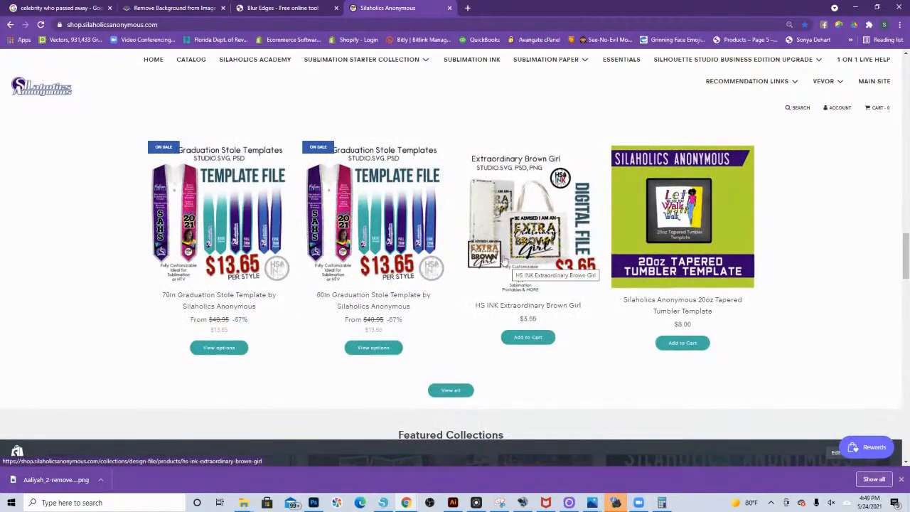
scroll(501, 257, down, 4)
scroll(501, 257, down, 8)
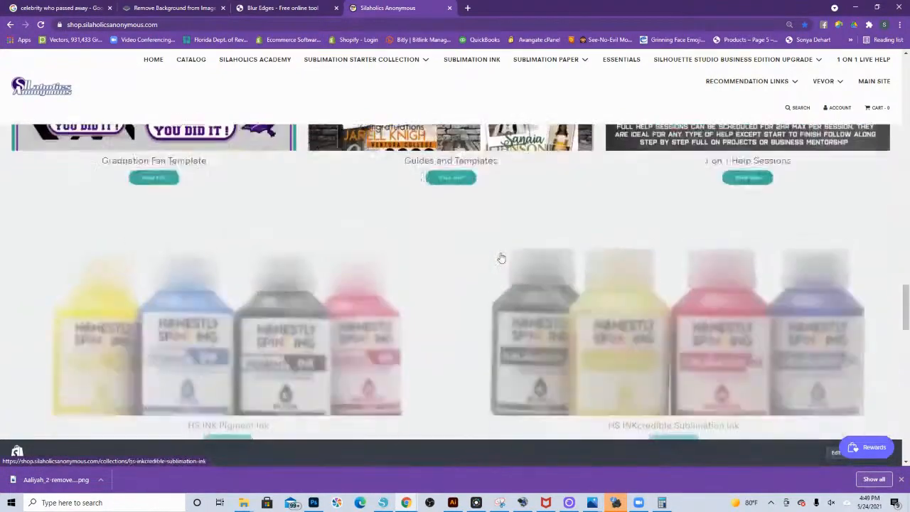
scroll(501, 258, down, 3)
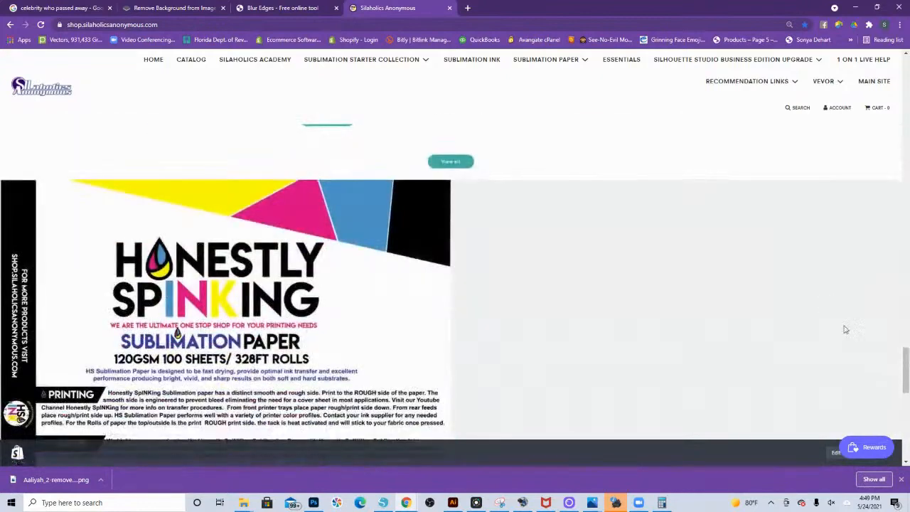
drag(901, 369, 901, 339)
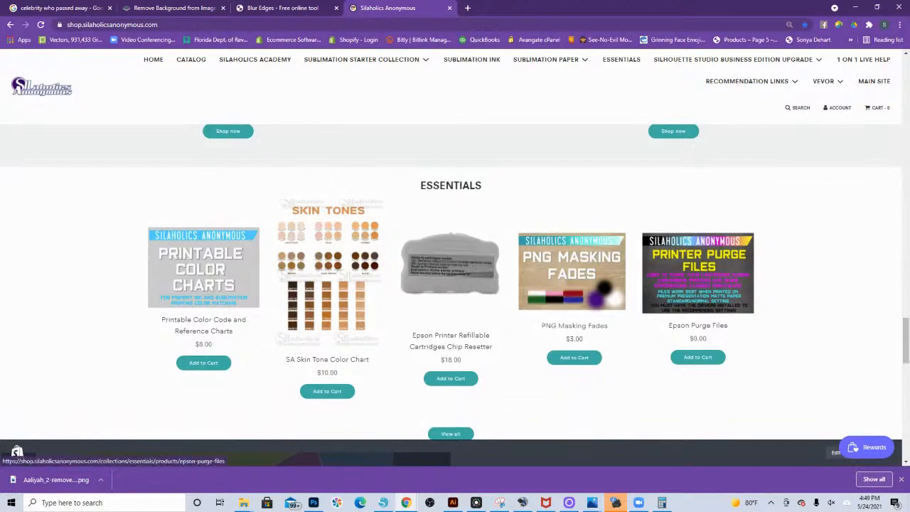
mouse_move(903, 338)
mouse_down()
mouse_move(888, 220)
mouse_move(894, 164)
mouse_move(897, 173)
mouse_up()
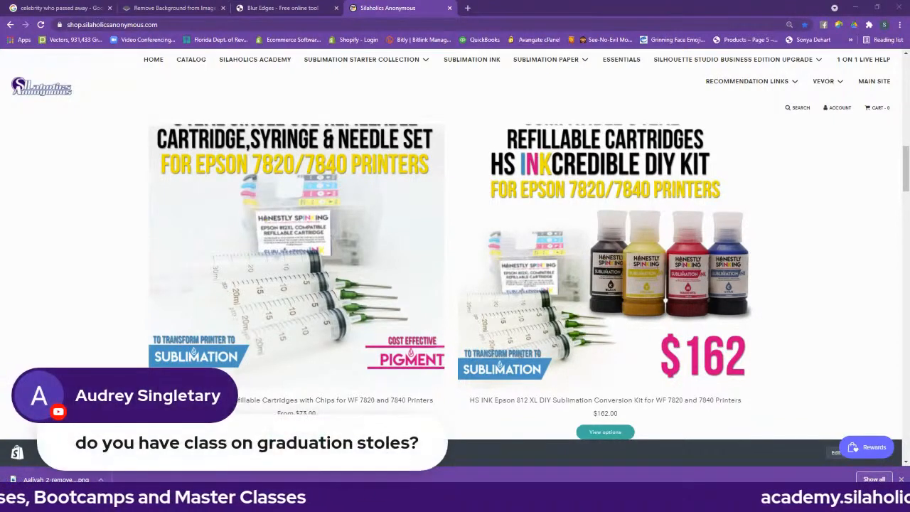
Step: Go to the Silaholics Academy site and filter all courses to the Graduation Product Designing category
click(246, 59)
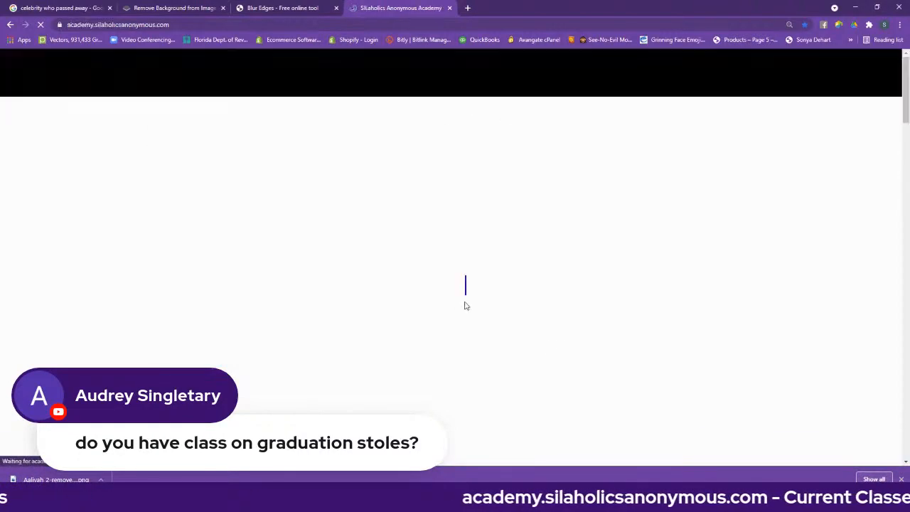
scroll(466, 305, down, 10)
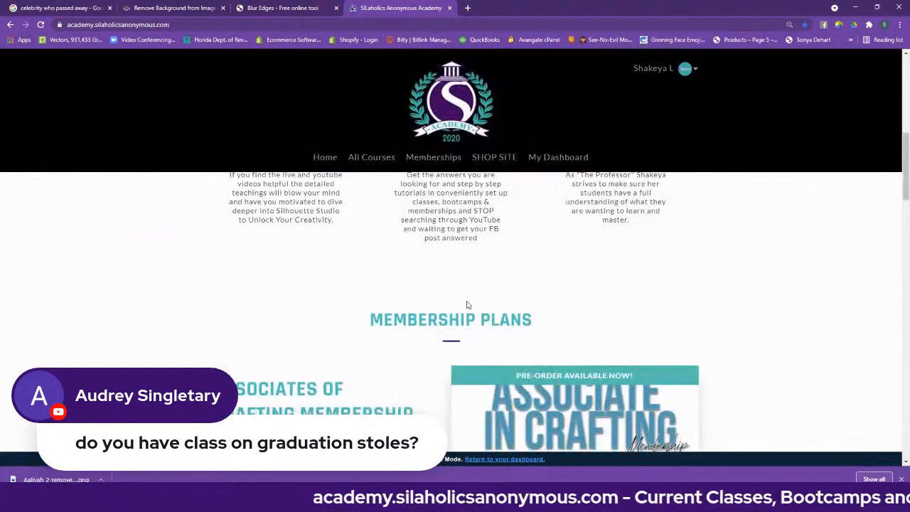
click(377, 159)
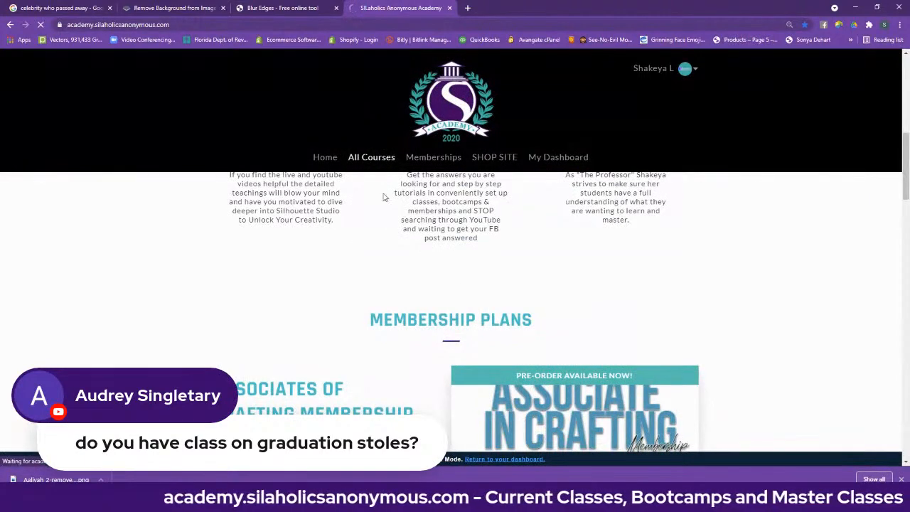
scroll(390, 222, down, 4)
scroll(389, 220, up, 1)
scroll(389, 220, up, 2)
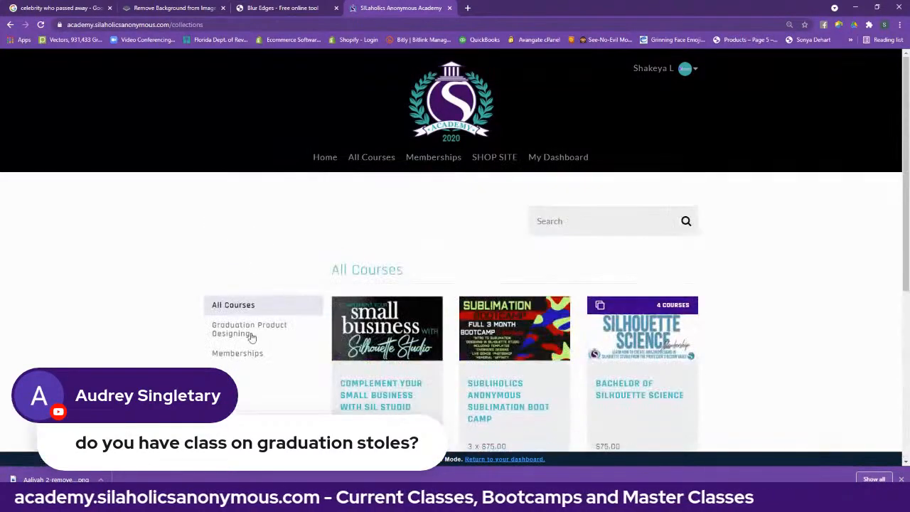
click(248, 331)
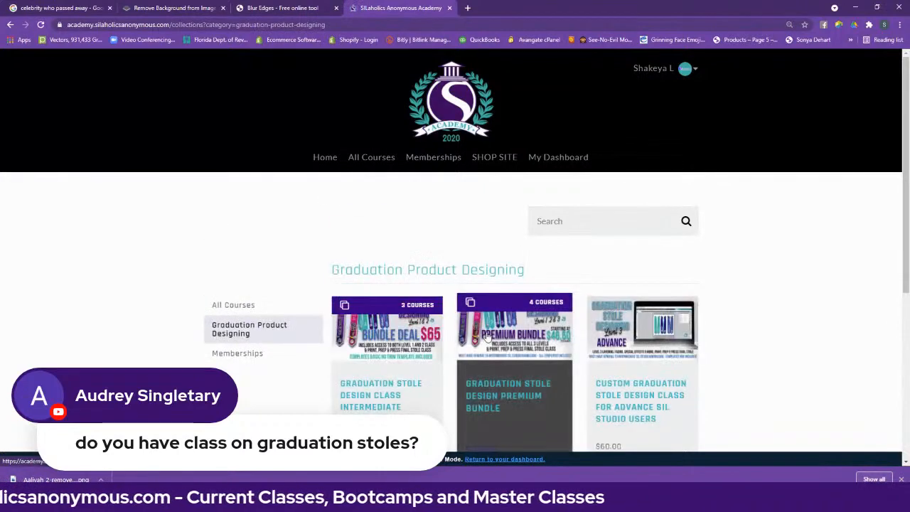
Step: Review the graduation stole design classes and bundles, comparing their levels and prices
scroll(643, 408, down, 3)
scroll(654, 412, up, 3)
scroll(648, 403, down, 3)
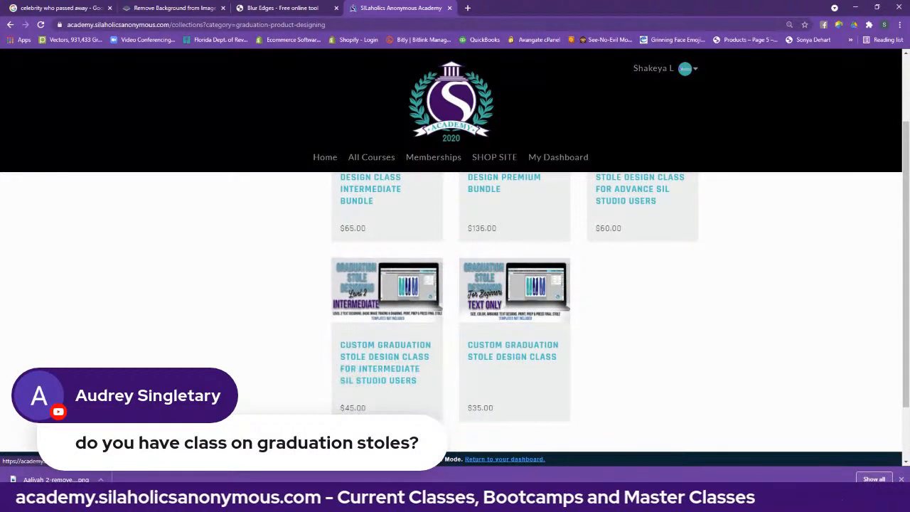
scroll(630, 310, up, 3)
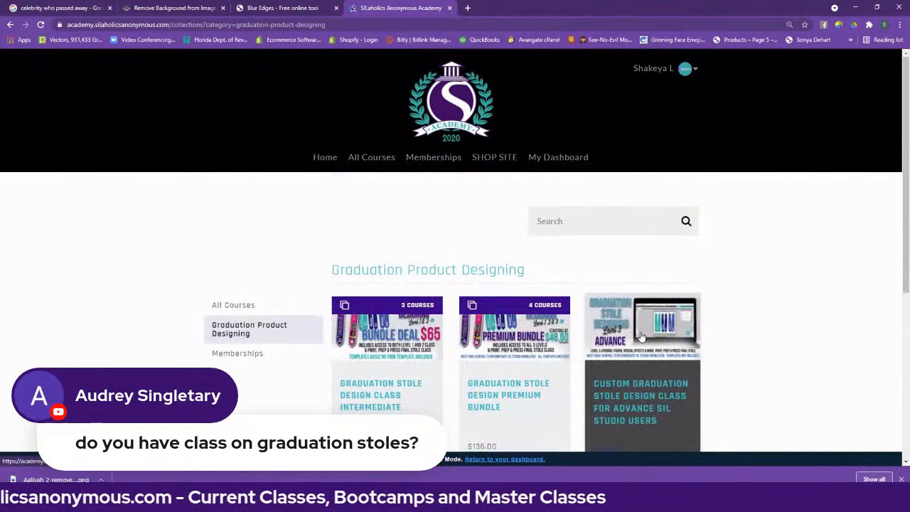
scroll(638, 333, down, 3)
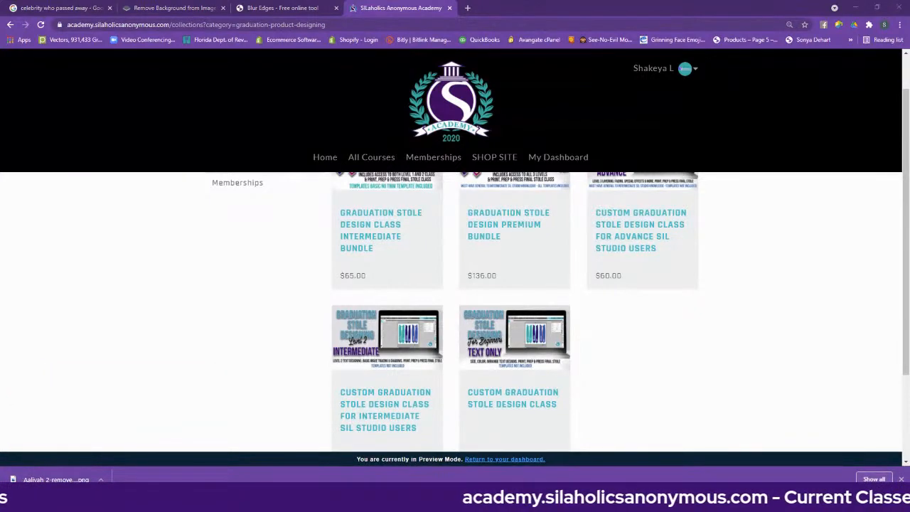
scroll(250, 229, up, 3)
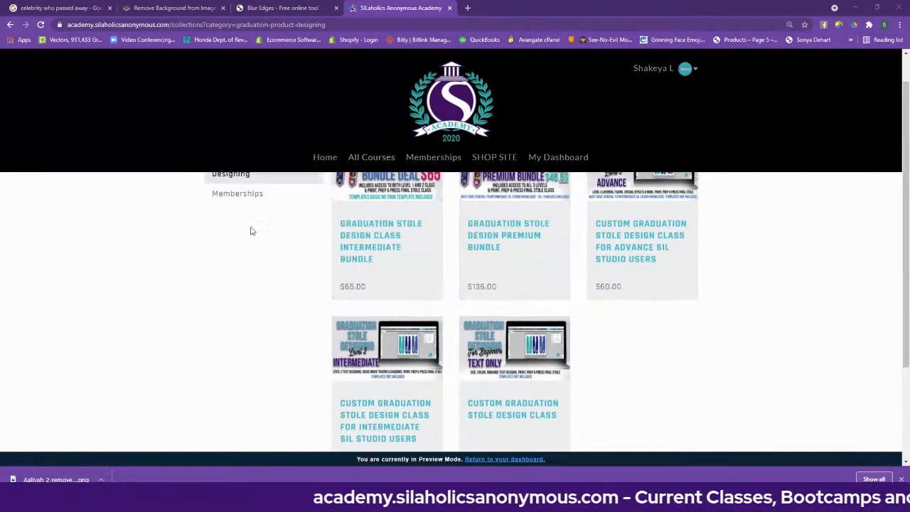
scroll(383, 327, down, 3)
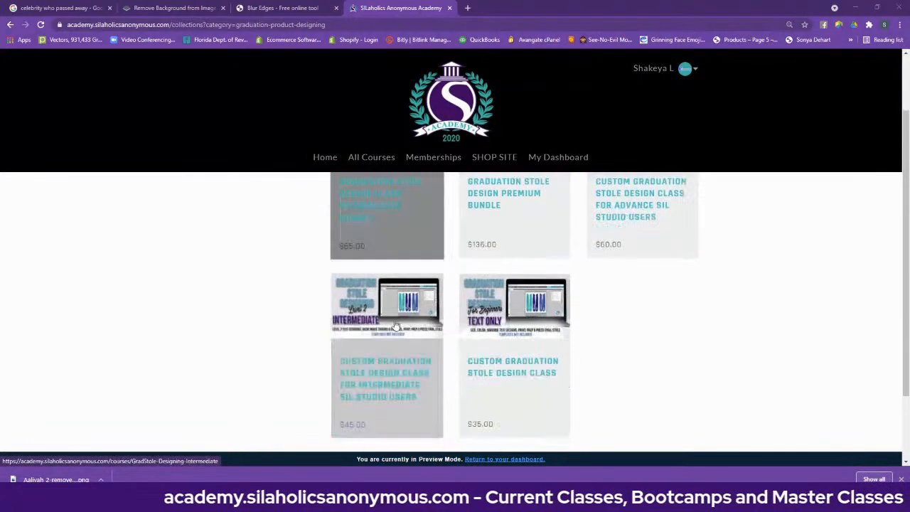
scroll(458, 283, up, 2)
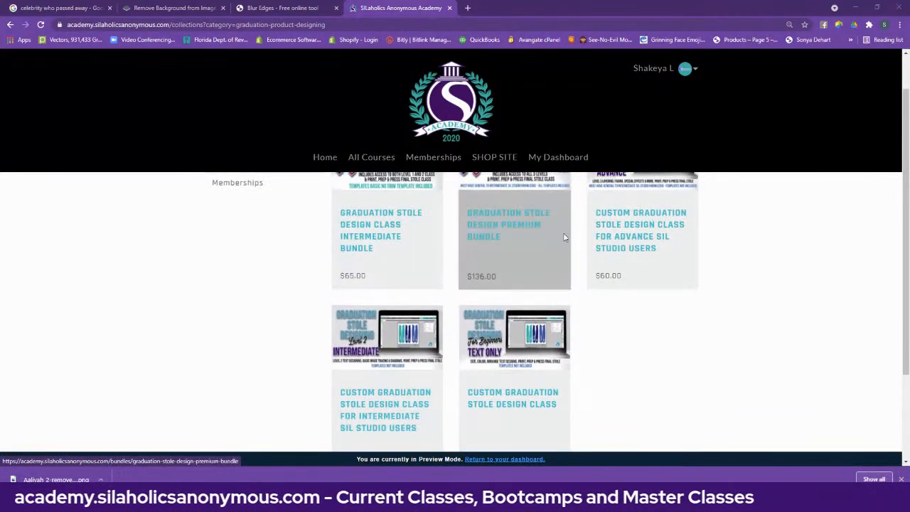
scroll(506, 361, down, 2)
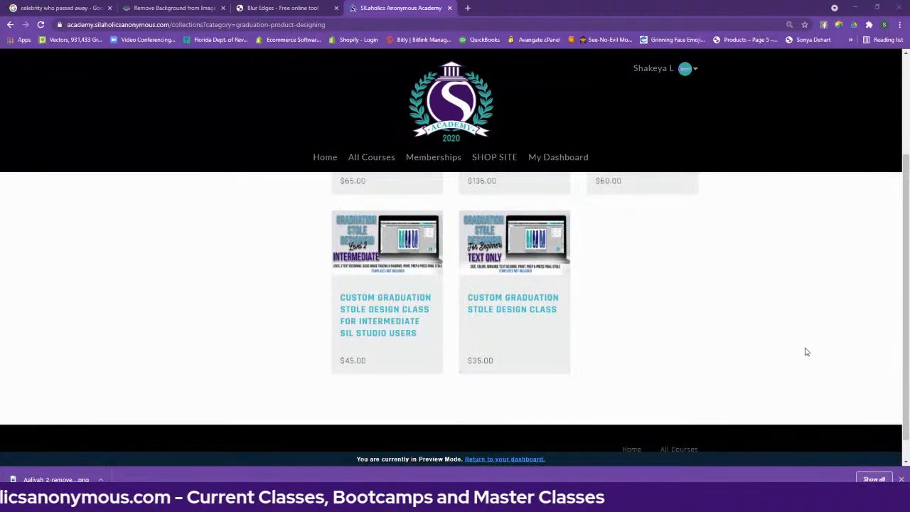